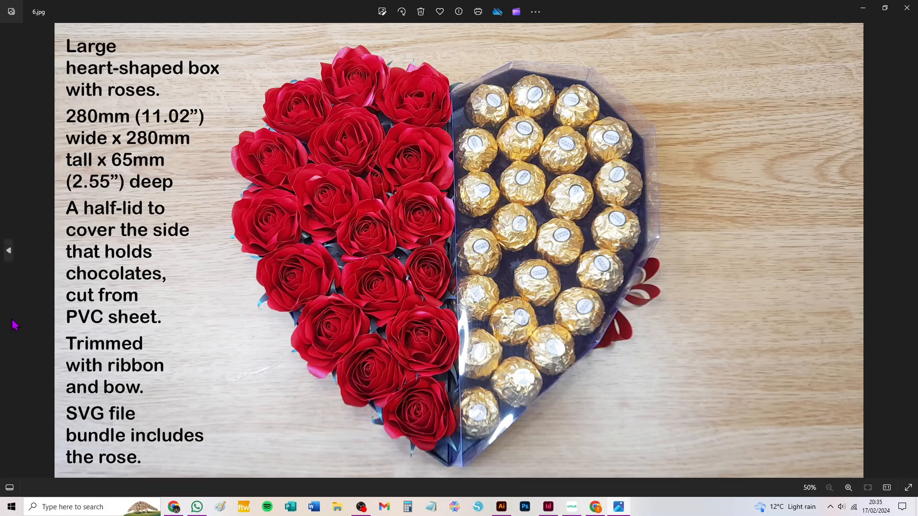
Step: Look through the photos of the finished heart-shaped chocolate and rose box, from 6.jpg back to 1.jpg
{"action": "left_click", "coordinate": [7, 254]}
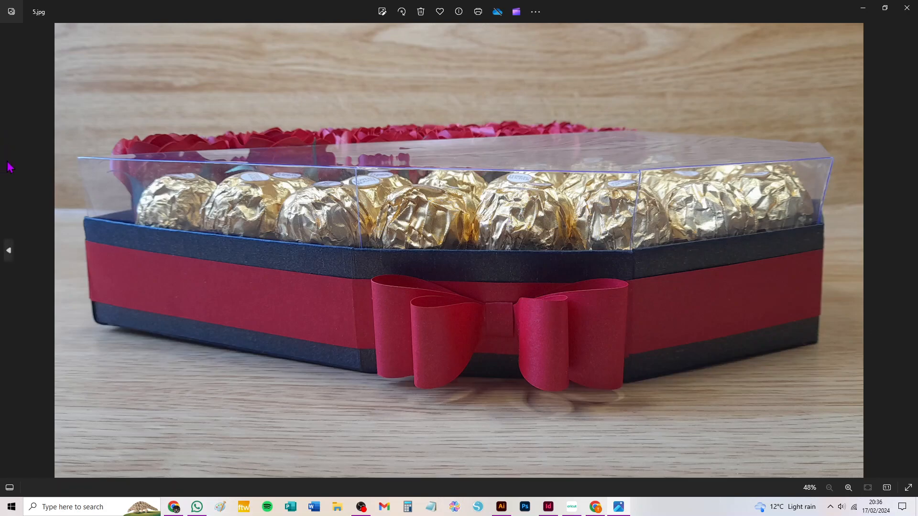
{"action": "left_click", "coordinate": [9, 251]}
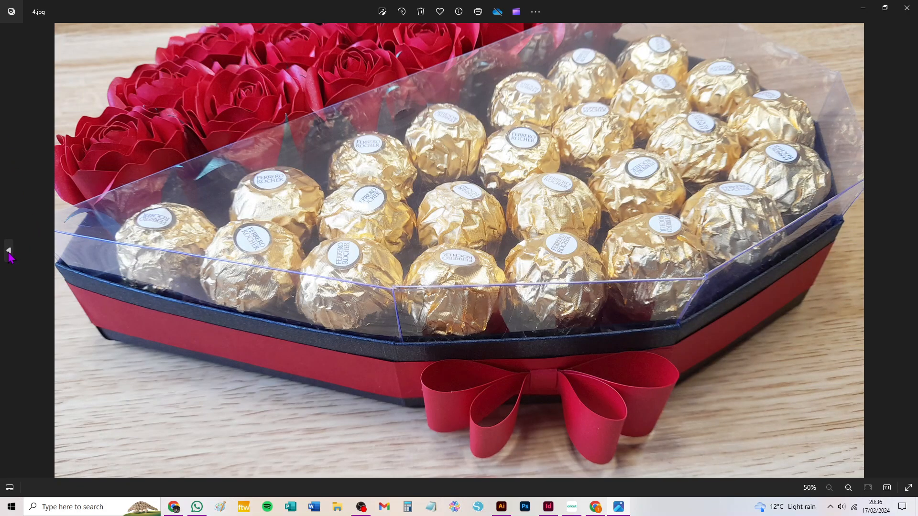
{"action": "left_click", "coordinate": [9, 252]}
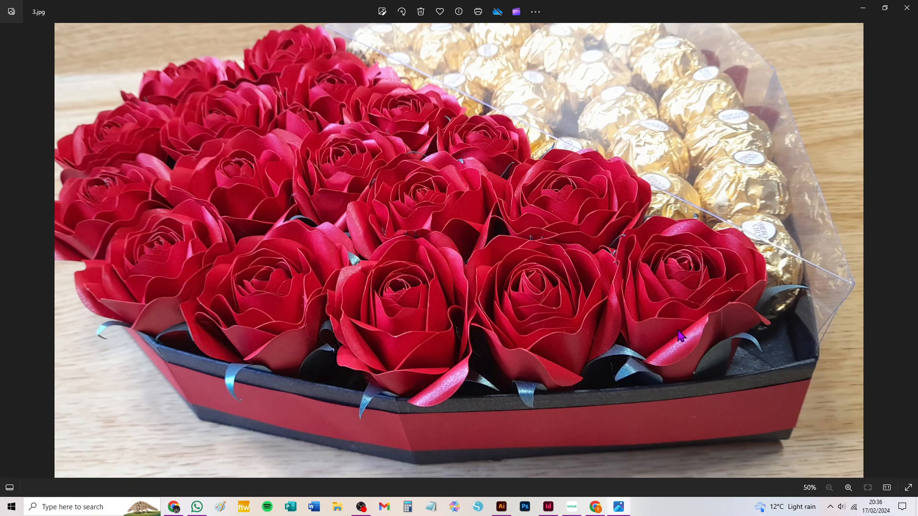
{"action": "left_click", "coordinate": [9, 251]}
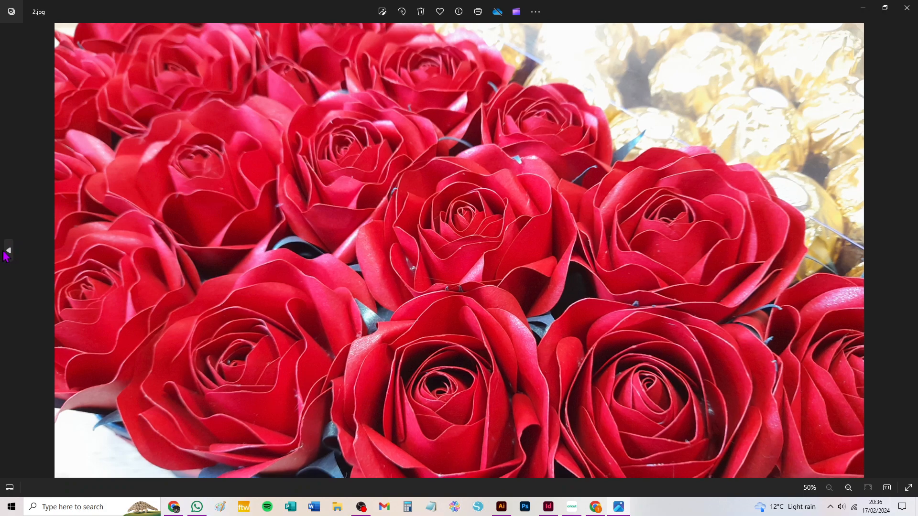
{"action": "left_click", "coordinate": [7, 254]}
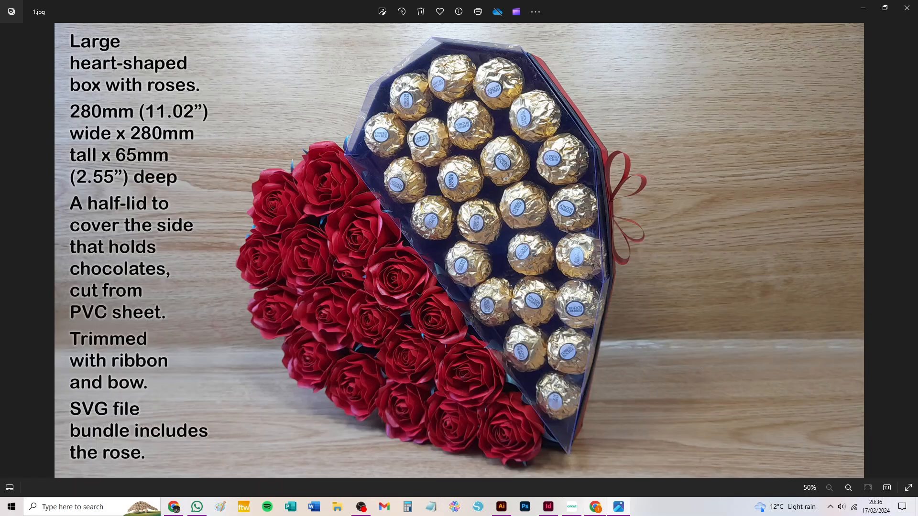
Step: Switch to Cricut Design Space and add the most recently uploaded heart box design to the canvas
{"action": "left_click", "coordinate": [573, 508]}
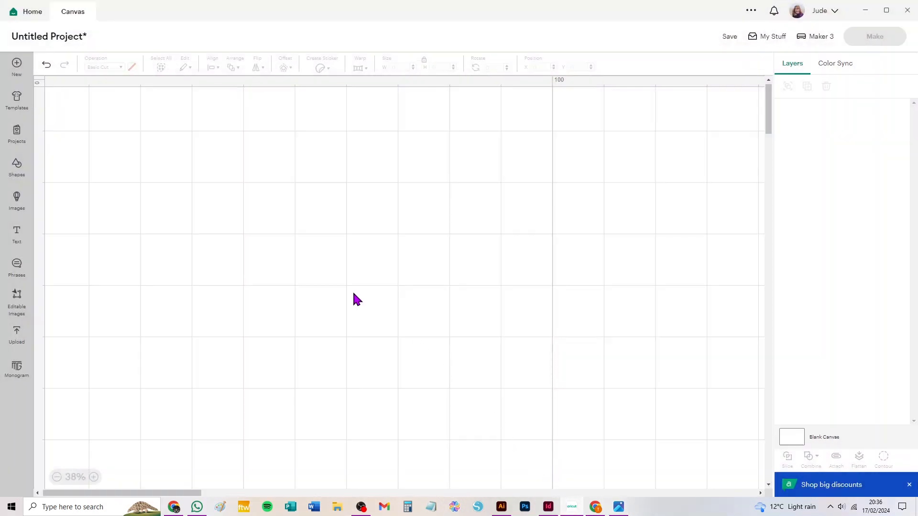
{"action": "left_click", "coordinate": [17, 340]}
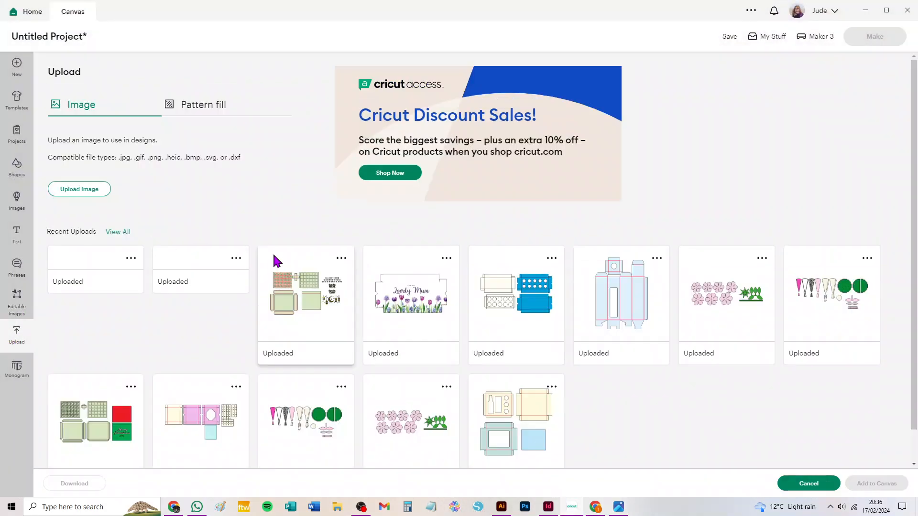
{"action": "left_click", "coordinate": [106, 293]}
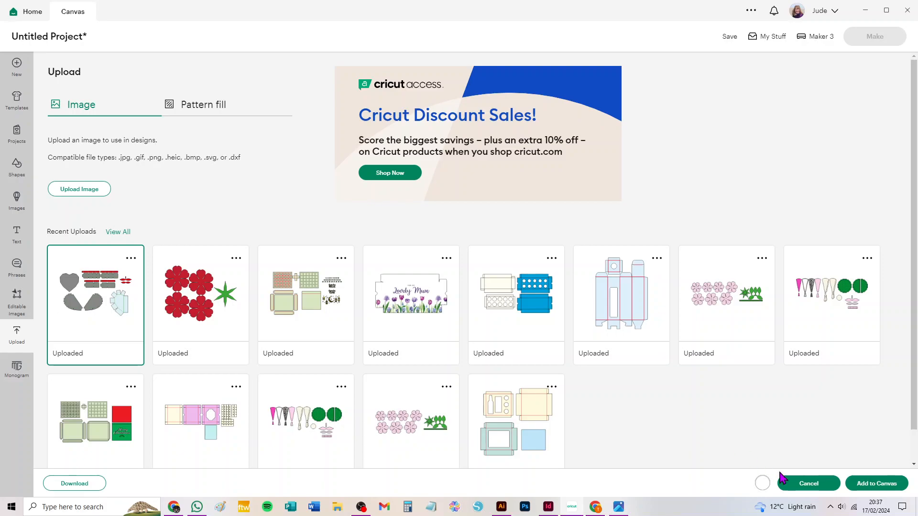
{"action": "left_click", "coordinate": [875, 484]}
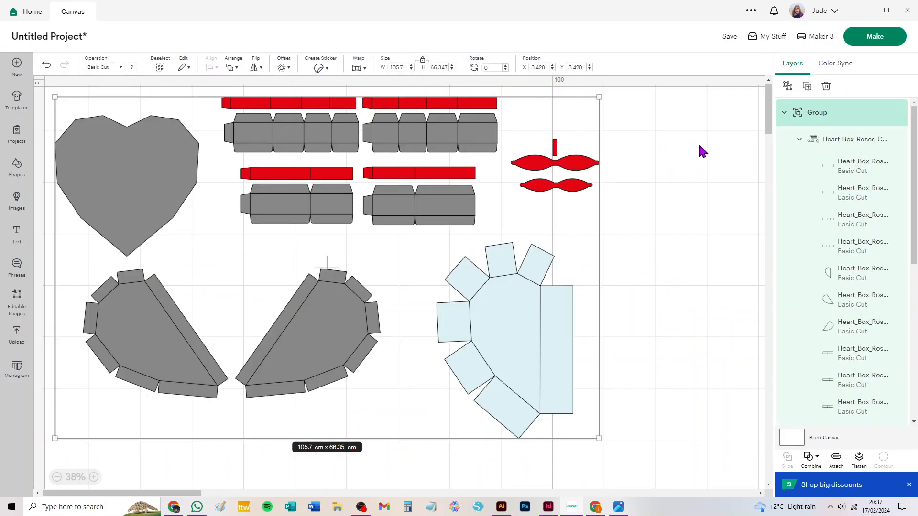
{"action": "left_click", "coordinate": [691, 125]}
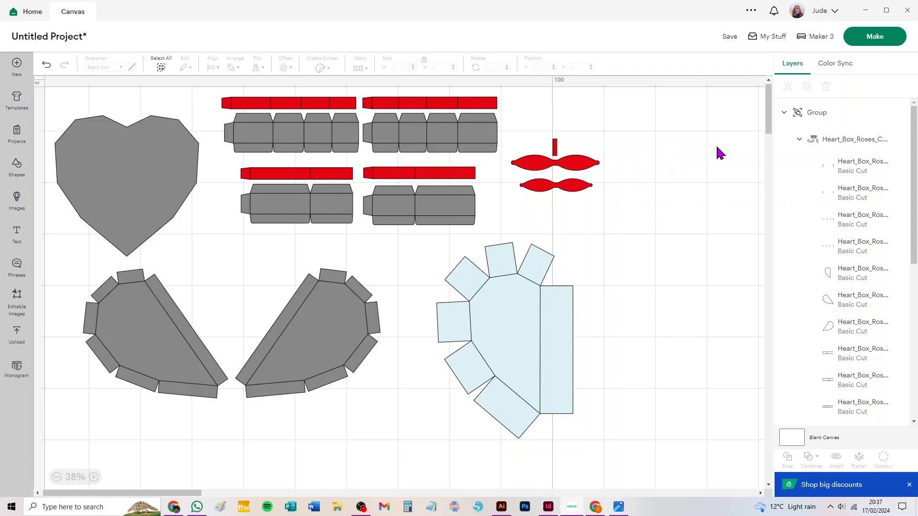
Step: Change the operation of the design's fold-line subgroup from Basic Cut to Score
{"action": "left_click", "coordinate": [858, 140]}
{"action": "scroll", "coordinate": [853, 199], "scroll_direction": "up", "scroll_amount": 1}
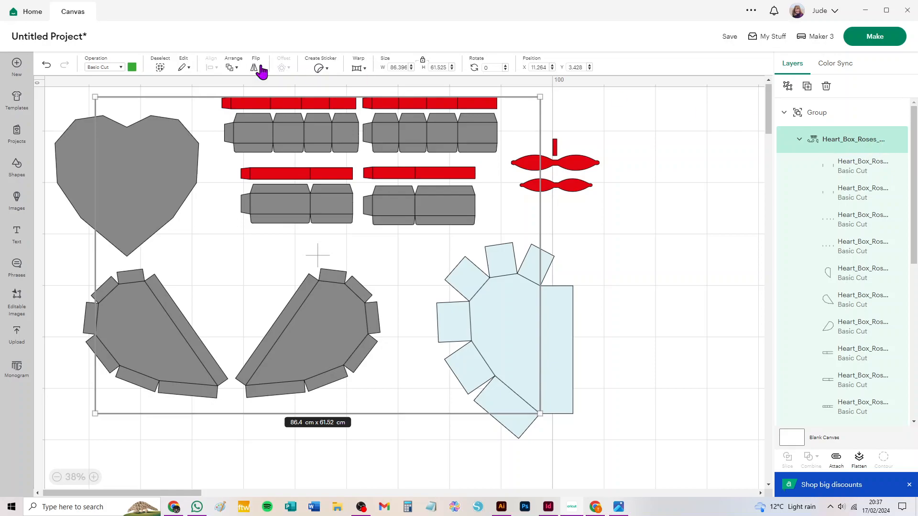
{"action": "left_click", "coordinate": [101, 68]}
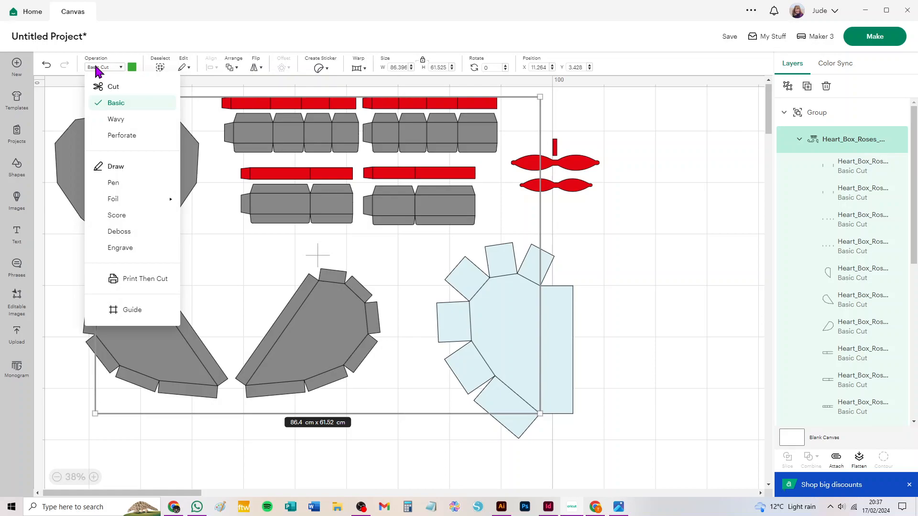
{"action": "left_click", "coordinate": [119, 219]}
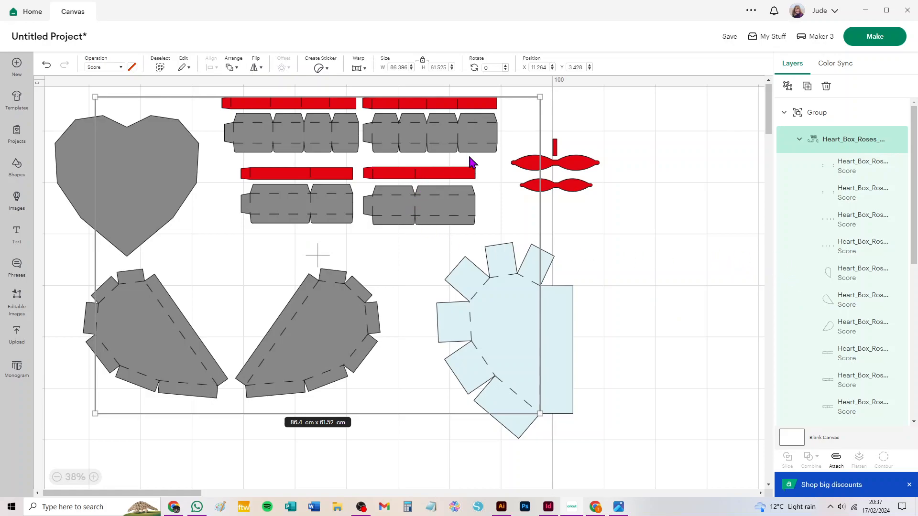
Step: Ungroup the score-line subgroup and the Basic Cut subgroup within the heart box design
{"action": "left_click", "coordinate": [787, 87]}
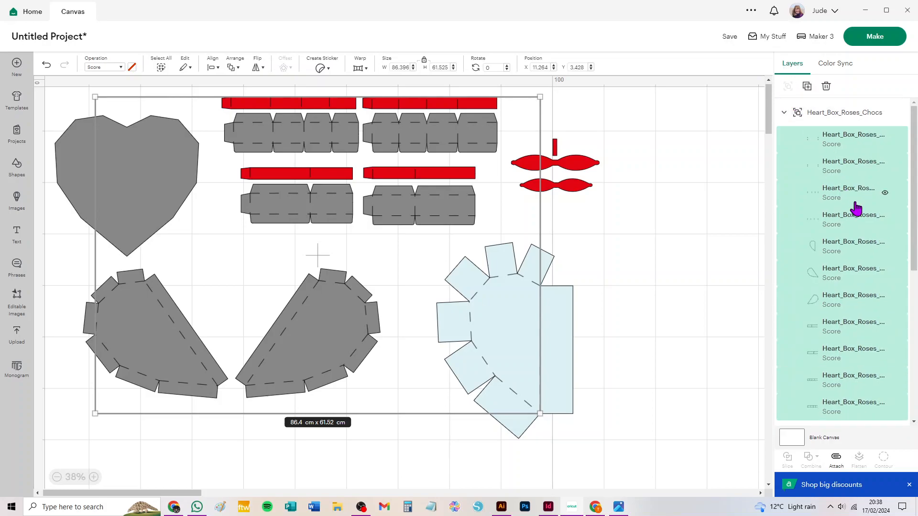
{"action": "scroll", "coordinate": [856, 205], "scroll_direction": "down", "scroll_amount": 5}
{"action": "scroll", "coordinate": [858, 208], "scroll_direction": "up", "scroll_amount": 3}
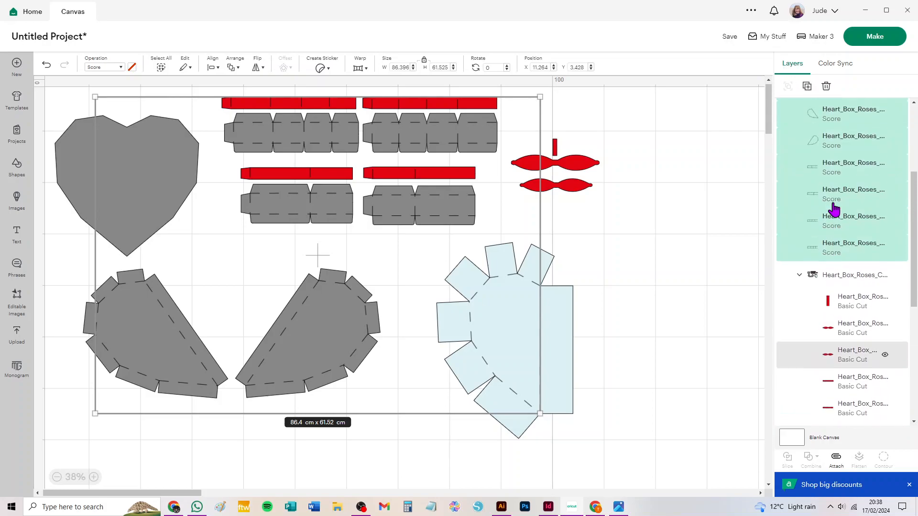
{"action": "left_click", "coordinate": [845, 276]}
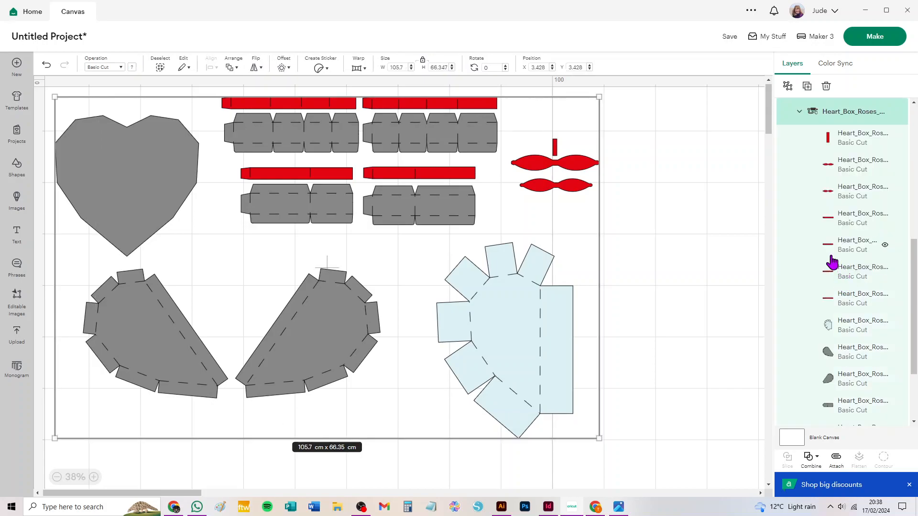
{"action": "left_click", "coordinate": [788, 88]}
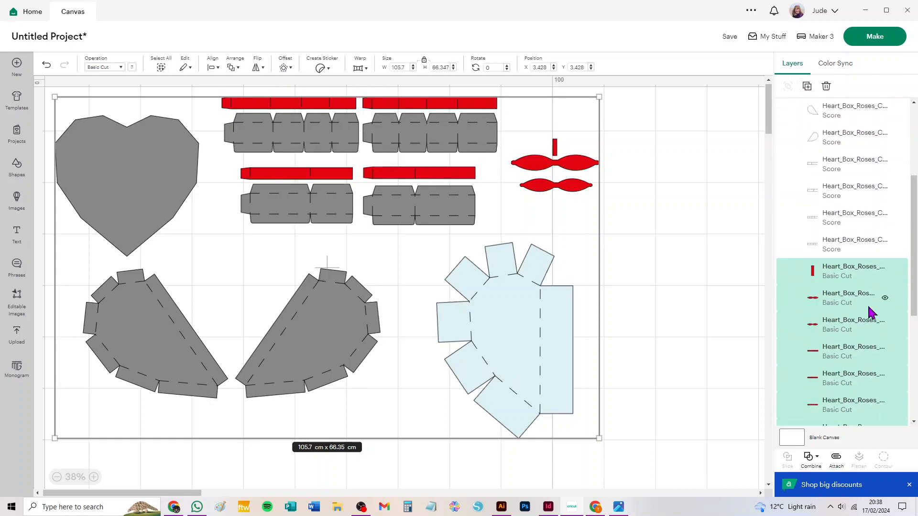
Step: Ungroup the whole Heart_Box_Roses_Chocs design and move the three red bow pieces to empty canvas beside the layout
{"action": "left_click", "coordinate": [840, 117]}
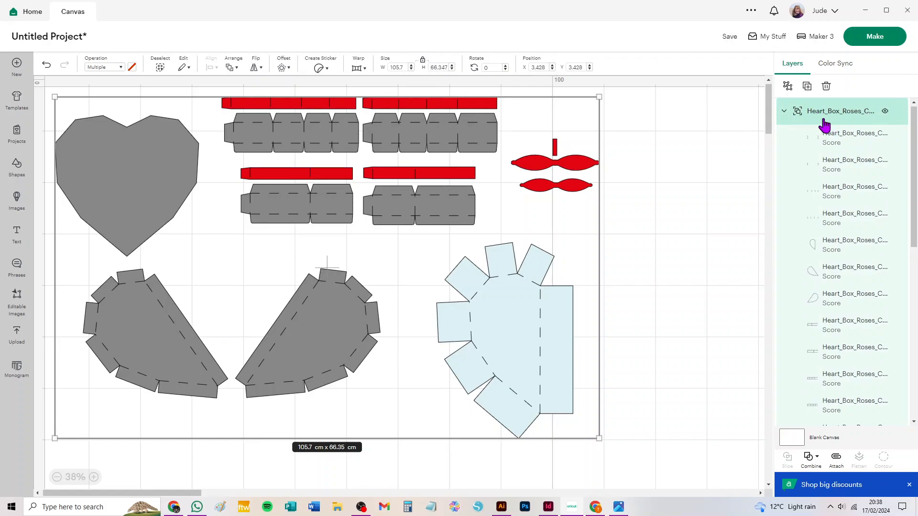
{"action": "left_click", "coordinate": [693, 145]}
{"action": "left_click_drag", "start_coordinate": [667, 92], "coordinate": [46, 431]}
{"action": "left_click", "coordinate": [715, 281]}
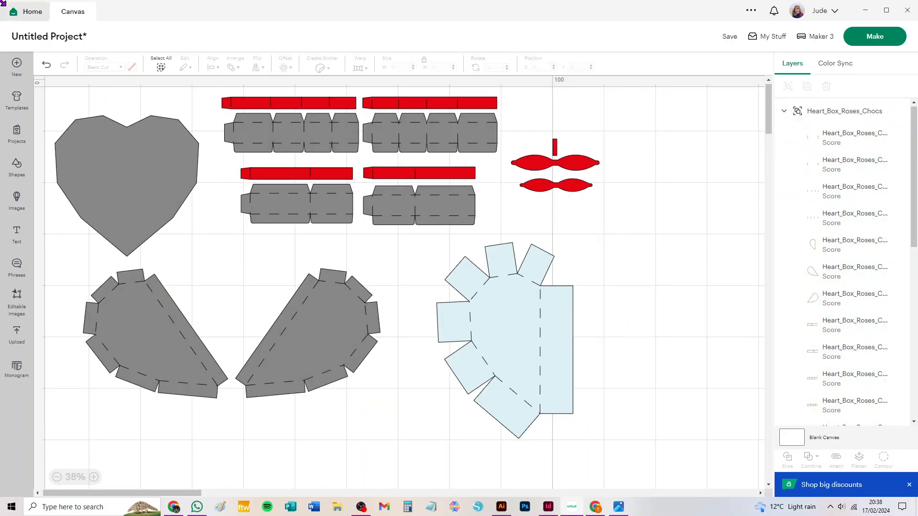
{"action": "left_click", "coordinate": [160, 66]}
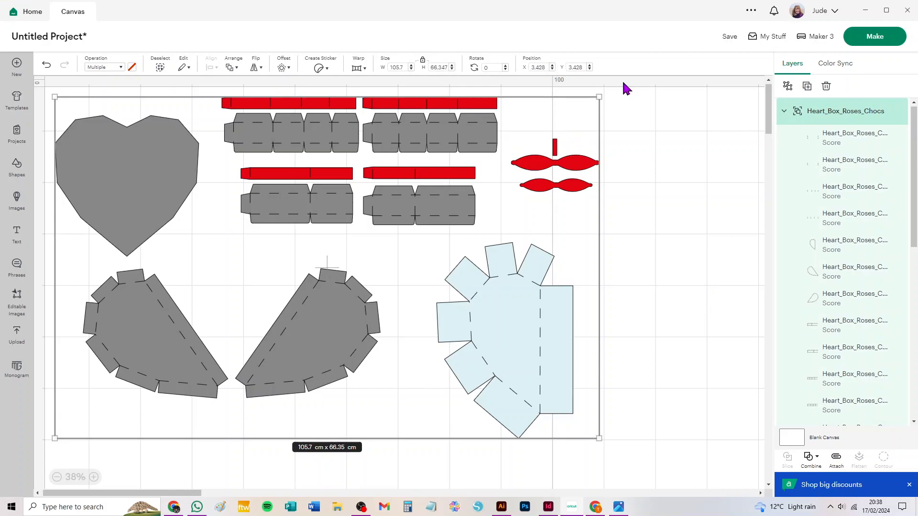
{"action": "left_click", "coordinate": [788, 86]}
{"action": "left_click_drag", "start_coordinate": [641, 116], "coordinate": [517, 225]}
{"action": "left_click_drag", "start_coordinate": [538, 166], "coordinate": [674, 148]}
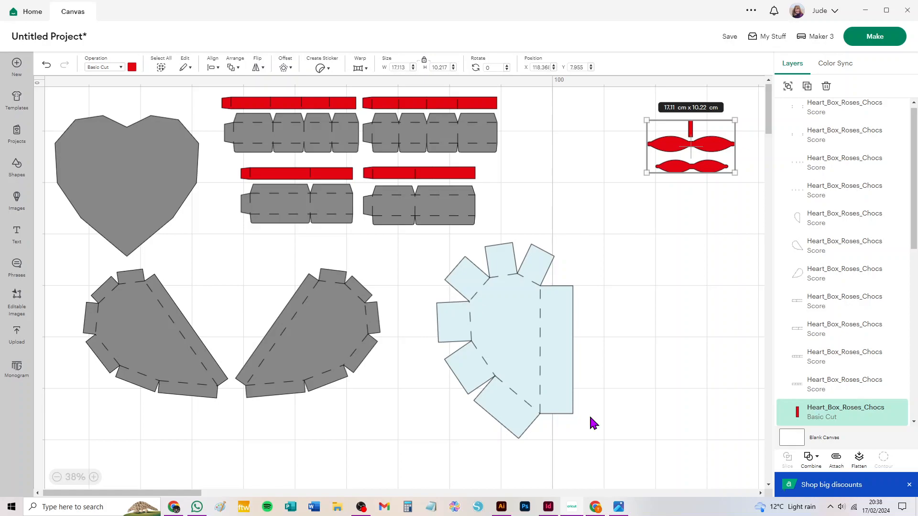
Step: Attach the score lines to the pale blue lid piece and move it away from the grey pieces, below the bow
{"action": "left_click_drag", "start_coordinate": [600, 453], "coordinate": [417, 234]}
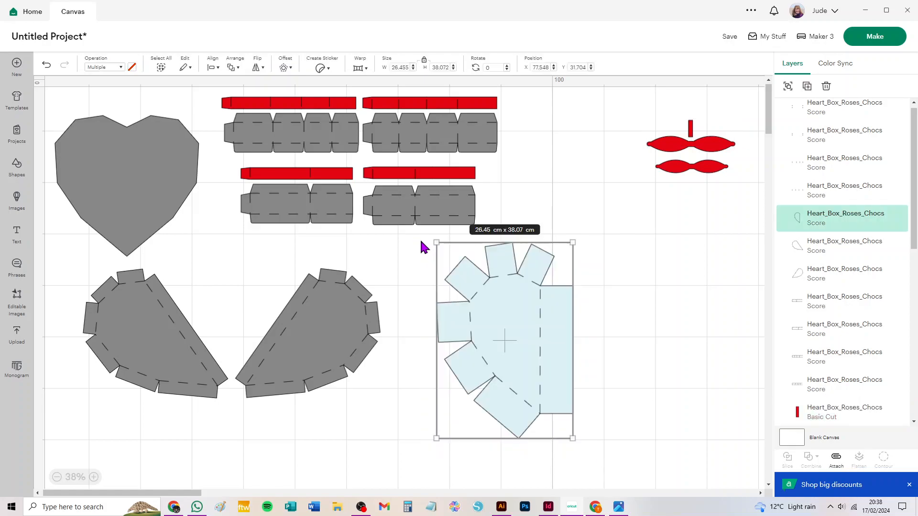
{"action": "left_click", "coordinate": [834, 462]}
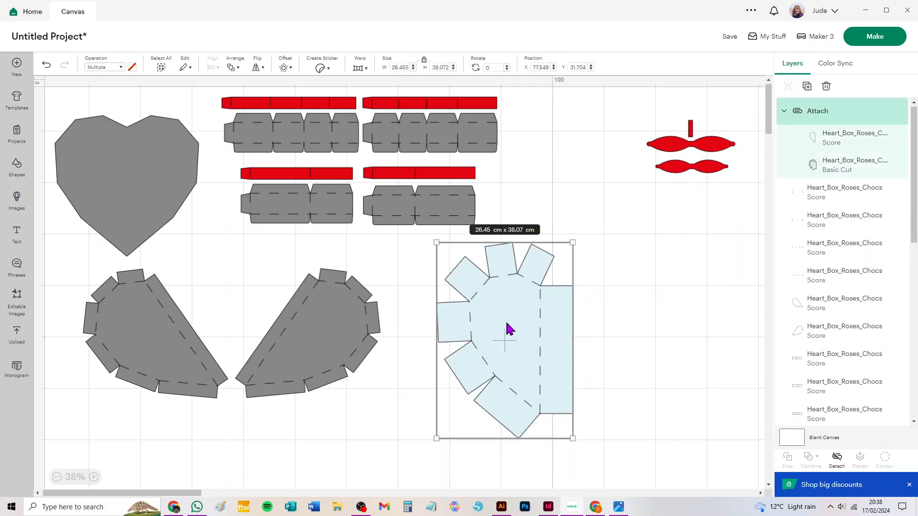
{"action": "left_click_drag", "start_coordinate": [509, 328], "coordinate": [674, 333]}
Step: Attach the score lines to the right-hand grey half-heart piece and move it away from its mirrored counterpart
{"action": "left_click", "coordinate": [395, 407]}
{"action": "left_click_drag", "start_coordinate": [392, 410], "coordinate": [251, 260]}
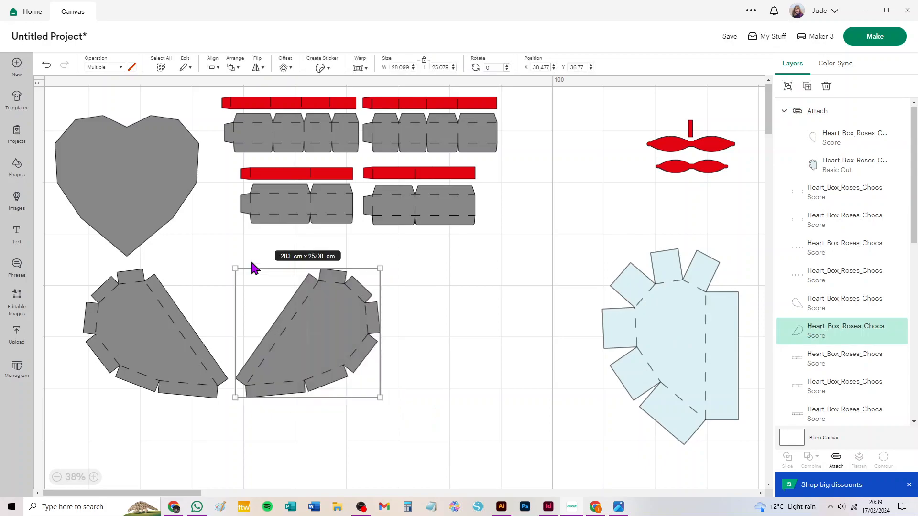
{"action": "left_click", "coordinate": [836, 459]}
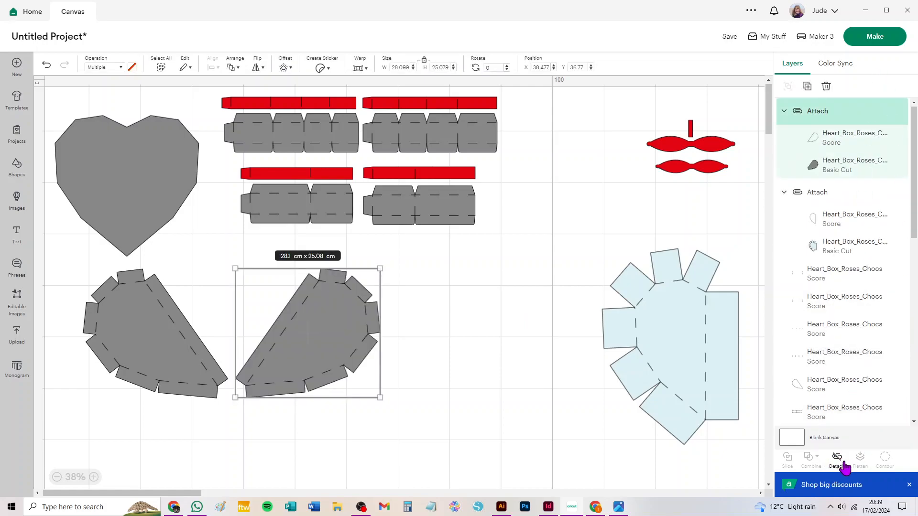
{"action": "left_click_drag", "start_coordinate": [324, 334], "coordinate": [373, 344]}
Step: Attach the score lines to the left-hand grey half-heart piece and move it closer to the other half
{"action": "left_click_drag", "start_coordinate": [231, 418], "coordinate": [58, 266]}
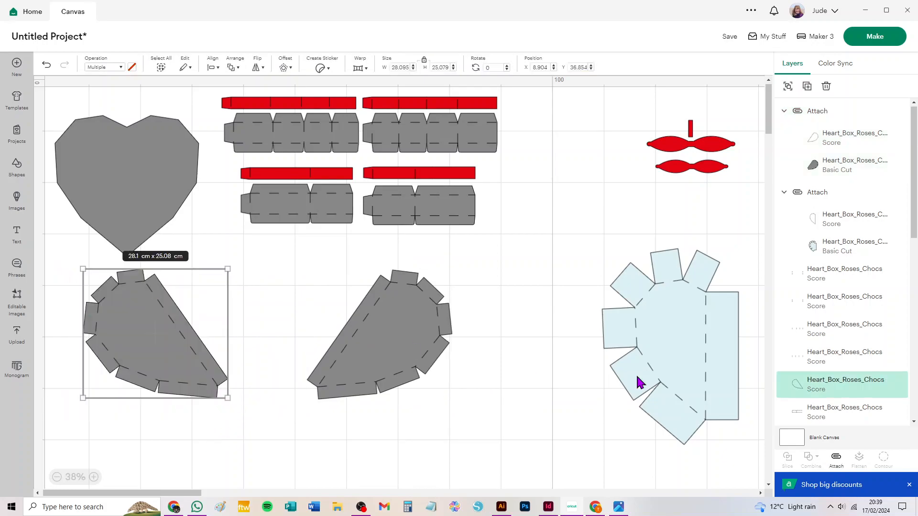
{"action": "left_click", "coordinate": [836, 460]}
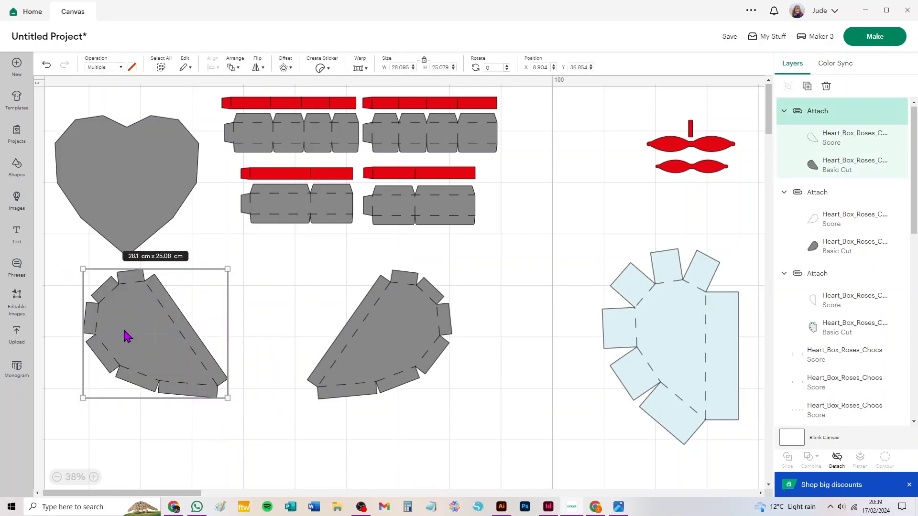
{"action": "left_click_drag", "start_coordinate": [138, 339], "coordinate": [198, 354]}
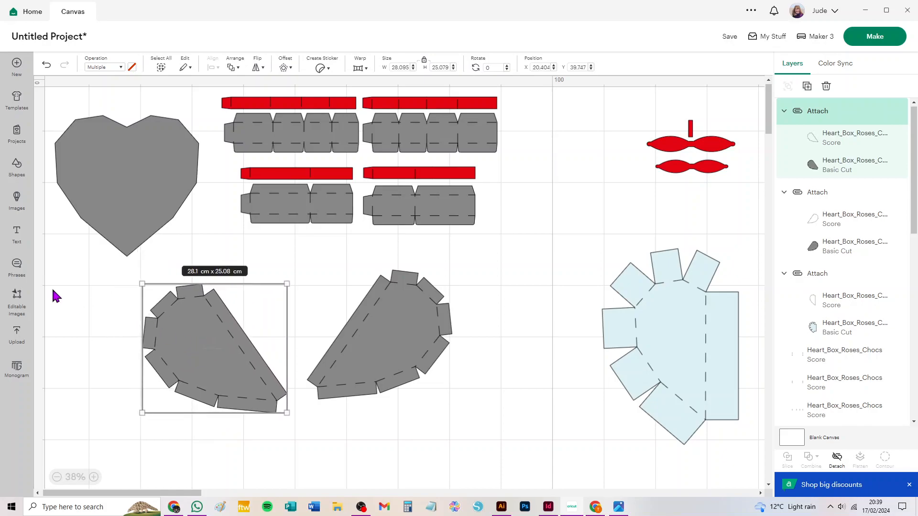
Step: Attach the score lines to the right-hand two-panel grey side strip and shift the pale blue lid slightly up and inward
{"action": "left_click_drag", "start_coordinate": [504, 253], "coordinate": [356, 181]}
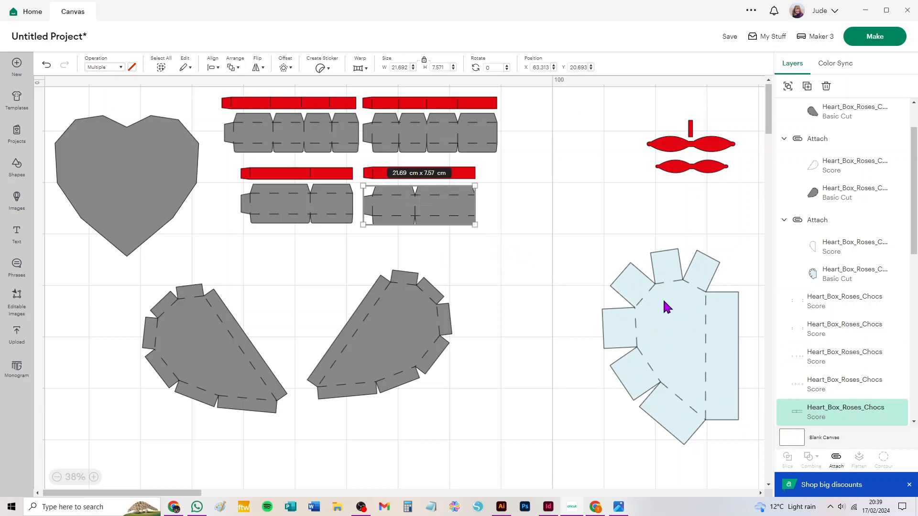
{"action": "left_click", "coordinate": [606, 427]}
{"action": "mouse_move", "coordinate": [674, 347]}
{"action": "left_mouse_down"}
{"action": "mouse_move", "coordinate": [663, 364]}
{"action": "mouse_move", "coordinate": [651, 344]}
{"action": "mouse_move", "coordinate": [664, 340]}
{"action": "left_mouse_up"}
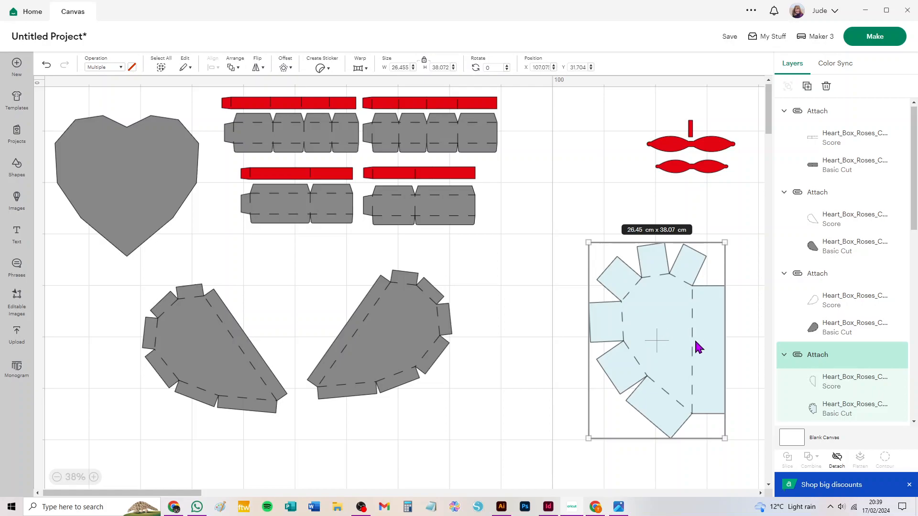
Step: Attach the score lines to the left-hand two-panel grey side strip and move both two-panel strips down, clear of the red strips
{"action": "left_click_drag", "start_coordinate": [214, 238], "coordinate": [354, 184]}
{"action": "left_click", "coordinate": [836, 461]}
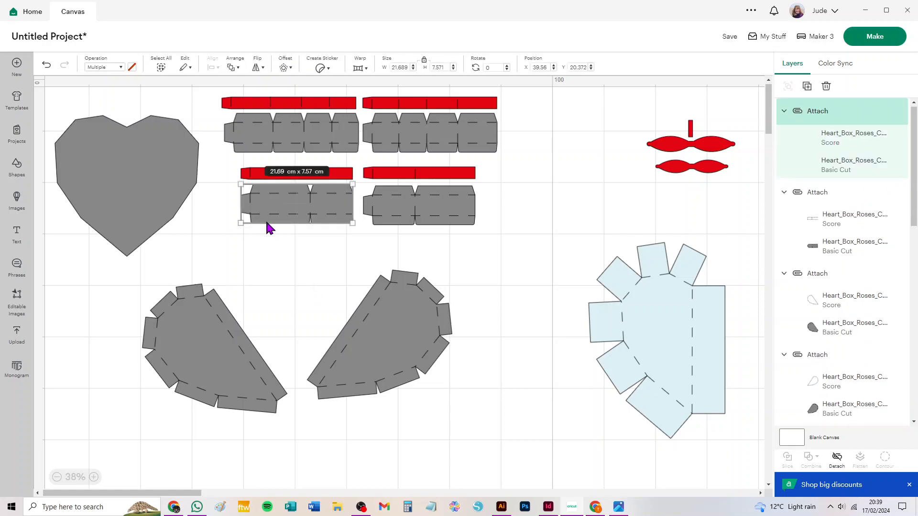
{"action": "left_click_drag", "start_coordinate": [297, 214], "coordinate": [286, 242]}
{"action": "left_click", "coordinate": [348, 247]}
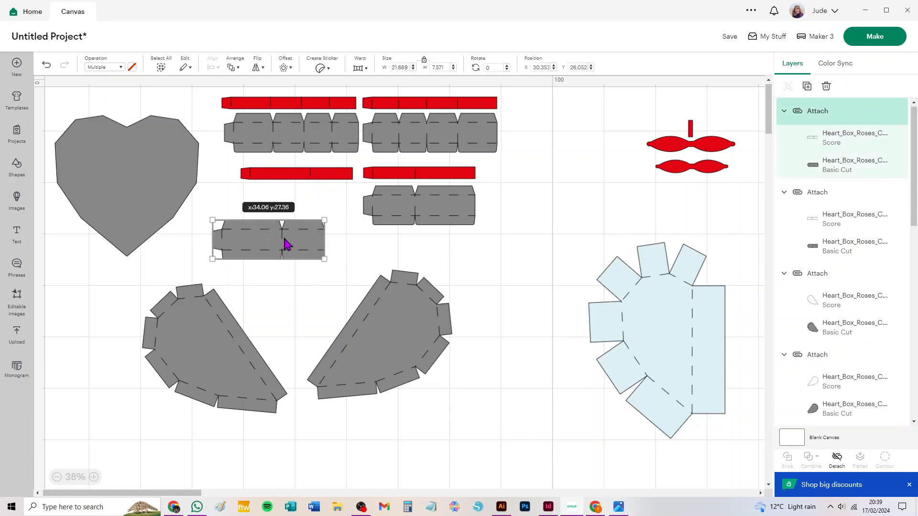
{"action": "left_click_drag", "start_coordinate": [414, 211], "coordinate": [396, 242]}
Step: Attach the matching score lines to each of the two shorter red ribbon strips
{"action": "left_click_drag", "start_coordinate": [495, 163], "coordinate": [363, 192]}
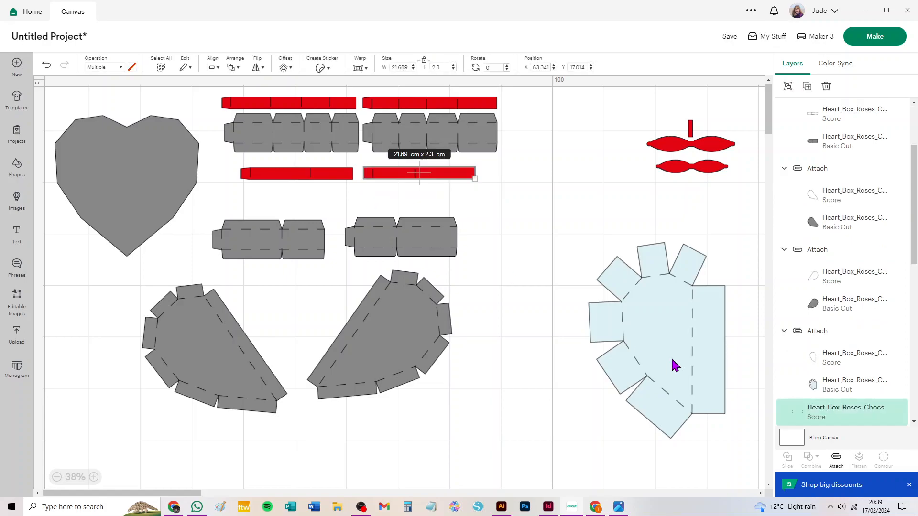
{"action": "left_click", "coordinate": [836, 461]}
{"action": "left_click", "coordinate": [275, 203]}
{"action": "left_click_drag", "start_coordinate": [232, 163], "coordinate": [362, 193]}
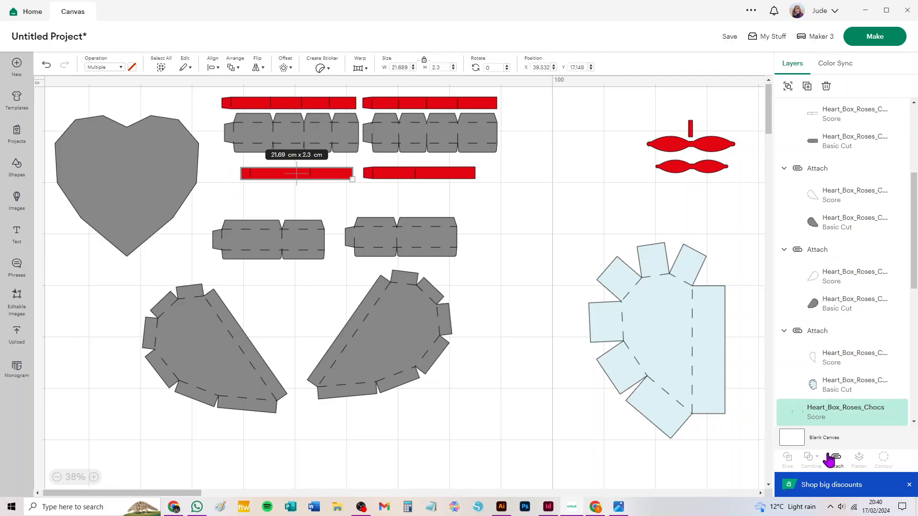
{"action": "left_click", "coordinate": [836, 460]}
Step: Attach the score lines to the left-hand four-panel grey side strip
{"action": "left_click", "coordinate": [267, 198]}
{"action": "left_click_drag", "start_coordinate": [223, 125], "coordinate": [360, 154]}
{"action": "left_click", "coordinate": [836, 460]}
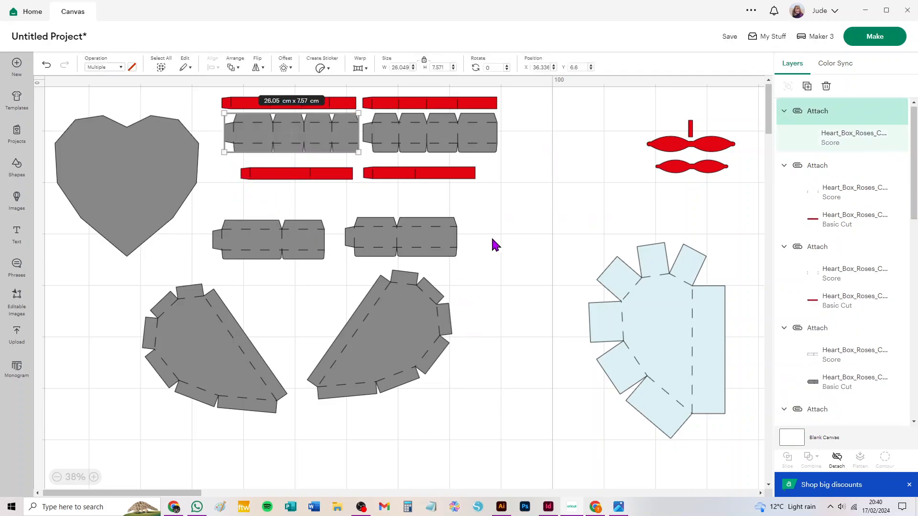
Step: Attach the matching score lines to the right-hand four-panel grey side strip and to each of the two longer red ribbon strips
{"action": "left_click_drag", "start_coordinate": [528, 126], "coordinate": [371, 159]}
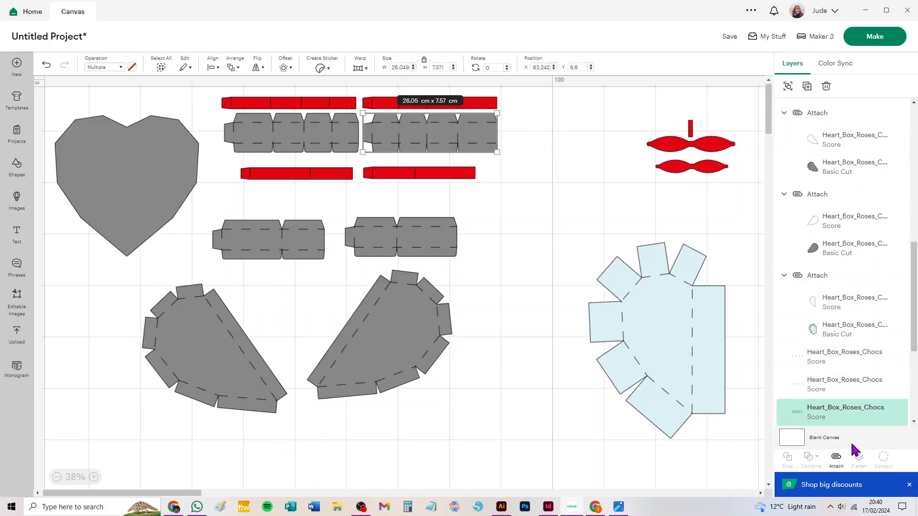
{"action": "left_click", "coordinate": [837, 460]}
{"action": "left_click_drag", "start_coordinate": [549, 98], "coordinate": [367, 112]}
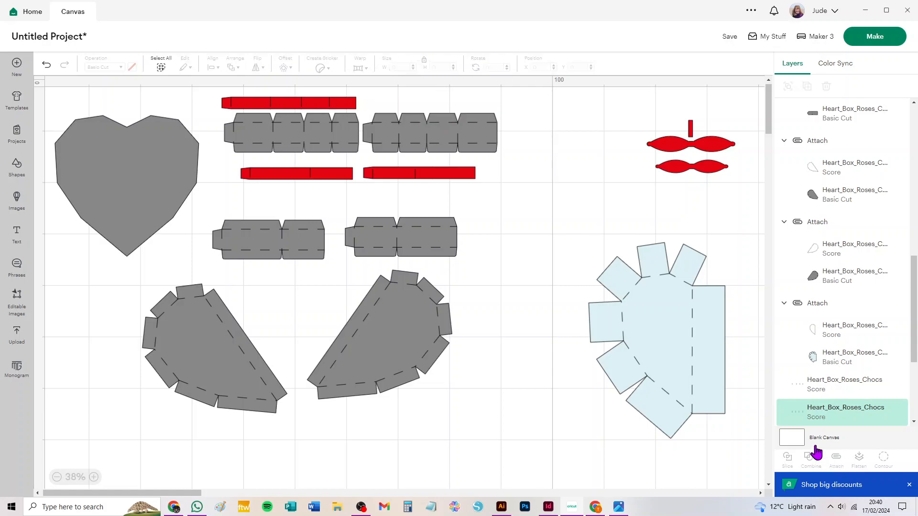
{"action": "left_click", "coordinate": [837, 460]}
{"action": "left_click_drag", "start_coordinate": [204, 94], "coordinate": [359, 110]}
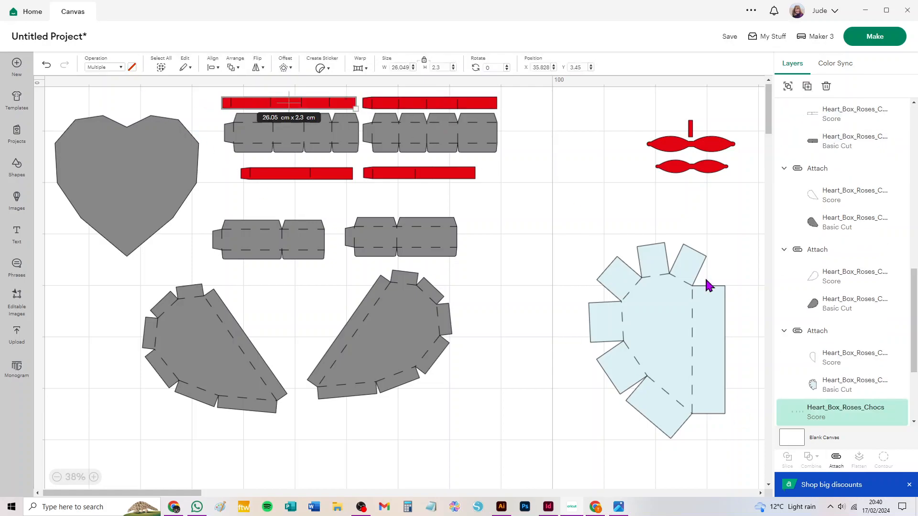
{"action": "left_click", "coordinate": [838, 461]}
{"action": "left_click", "coordinate": [566, 229]}
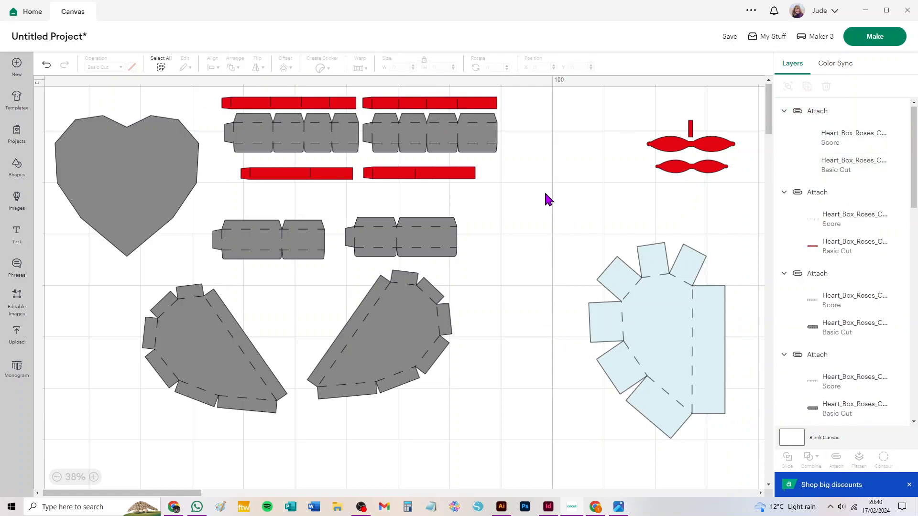
Step: Send the project to mat preparation and set the grey mats' material size to 30.5 cm x 30.5 cm
{"action": "left_click", "coordinate": [875, 37]}
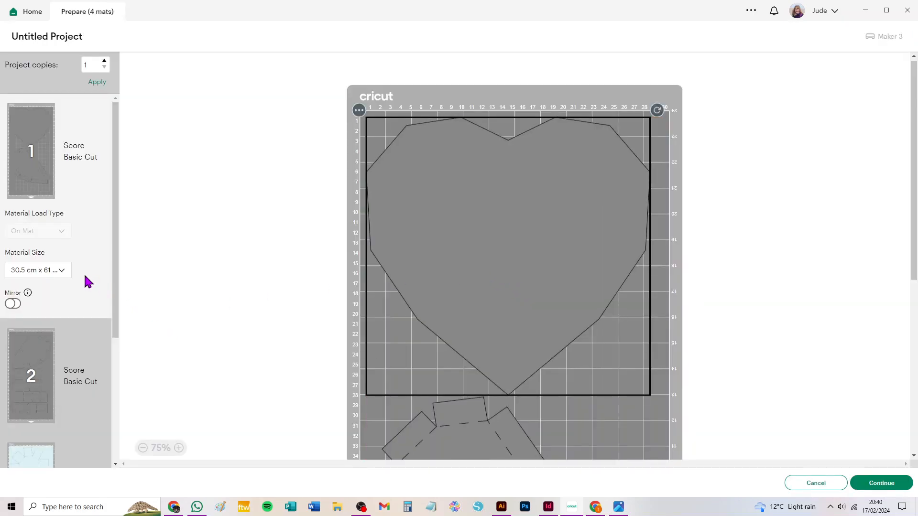
{"action": "left_click", "coordinate": [57, 271]}
{"action": "left_click", "coordinate": [57, 315]}
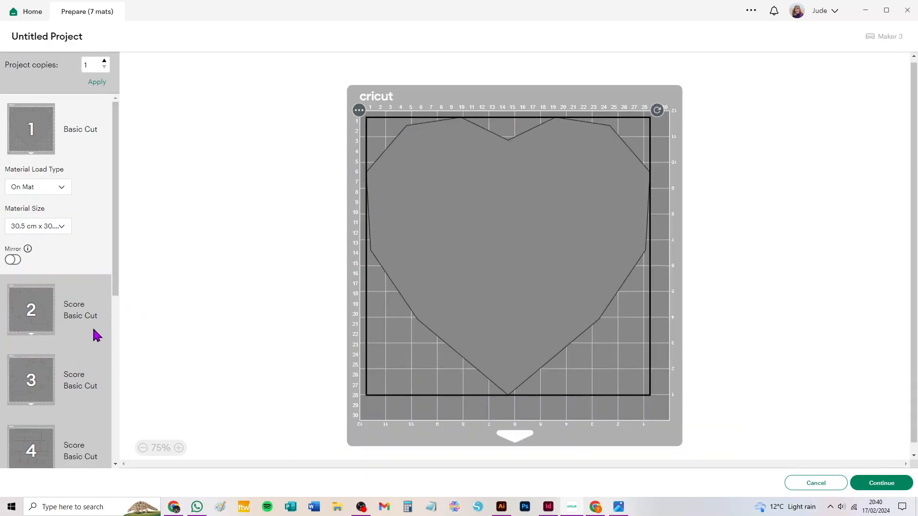
Step: Move the half-heart box piece on mat 2 down to the lower edge of the cutting area
{"action": "scroll", "coordinate": [96, 333], "scroll_direction": "down", "scroll_amount": 3}
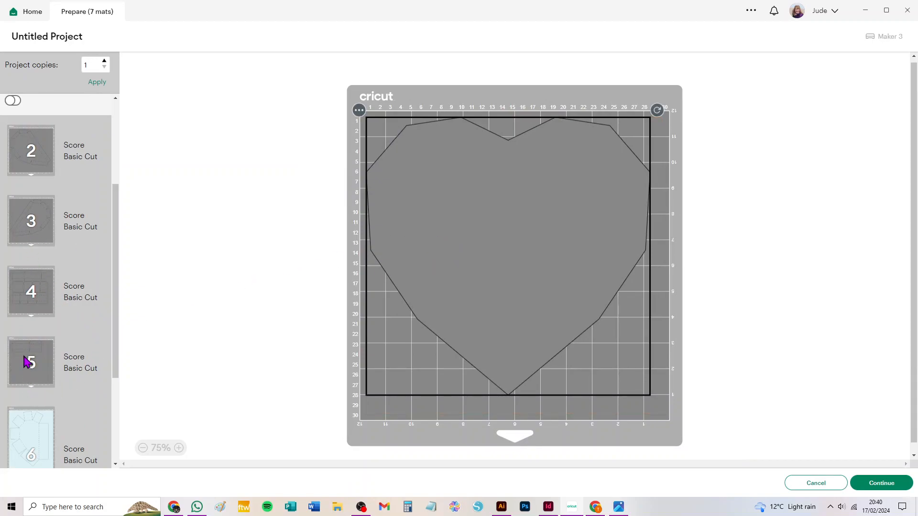
{"action": "left_click", "coordinate": [34, 157]}
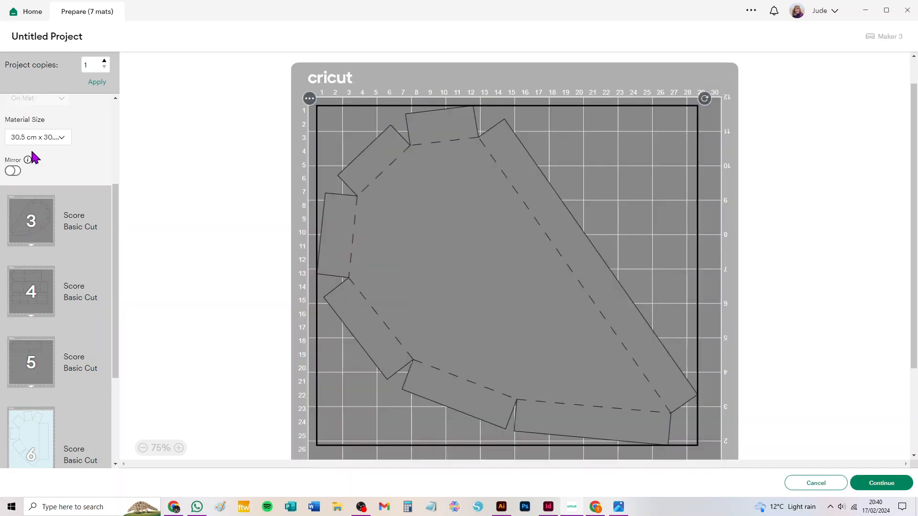
{"action": "left_click_drag", "start_coordinate": [459, 232], "coordinate": [421, 286]}
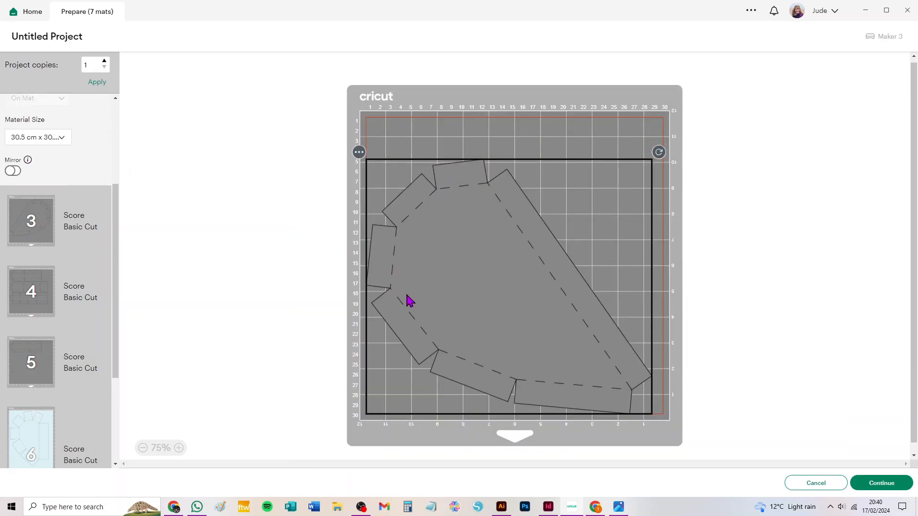
Step: Move the two-panel grey side strip from mat 5 onto mat 2
{"action": "left_click", "coordinate": [25, 361]}
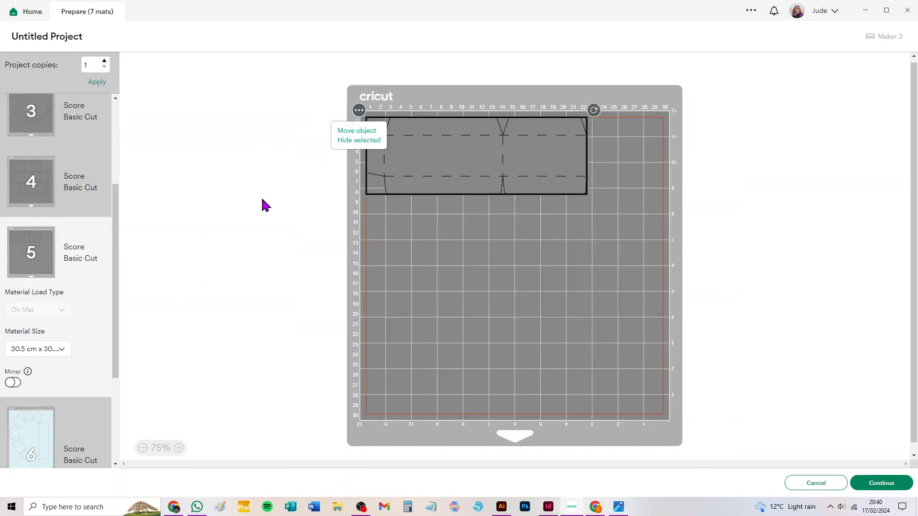
{"action": "left_click", "coordinate": [357, 130]}
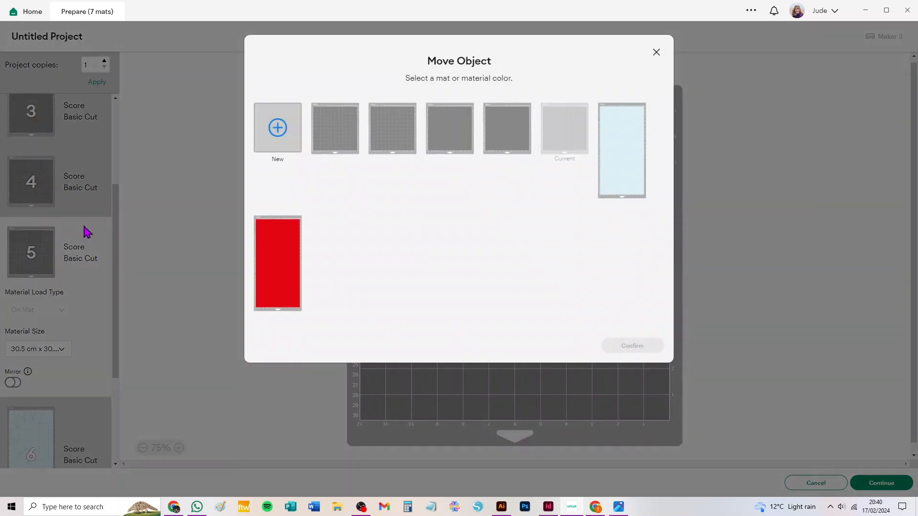
{"action": "left_click", "coordinate": [450, 135]}
{"action": "left_click", "coordinate": [385, 130]}
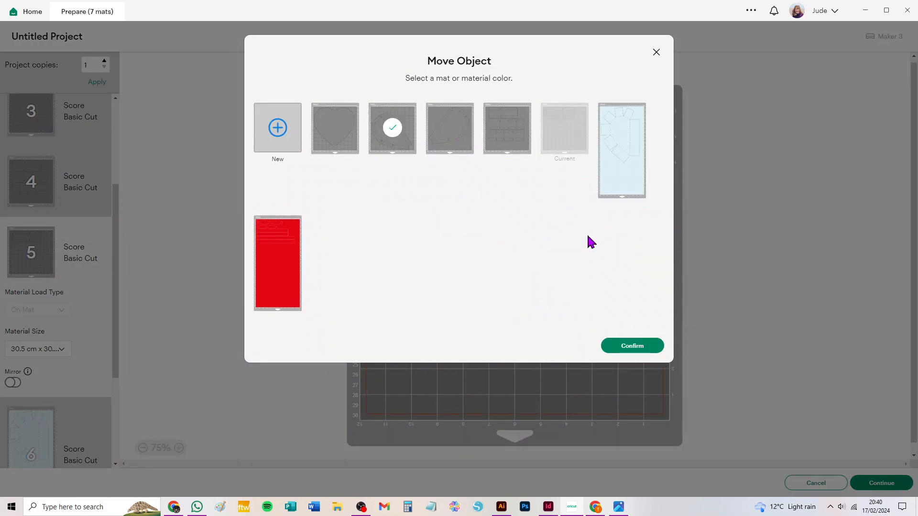
{"action": "left_click", "coordinate": [633, 348]}
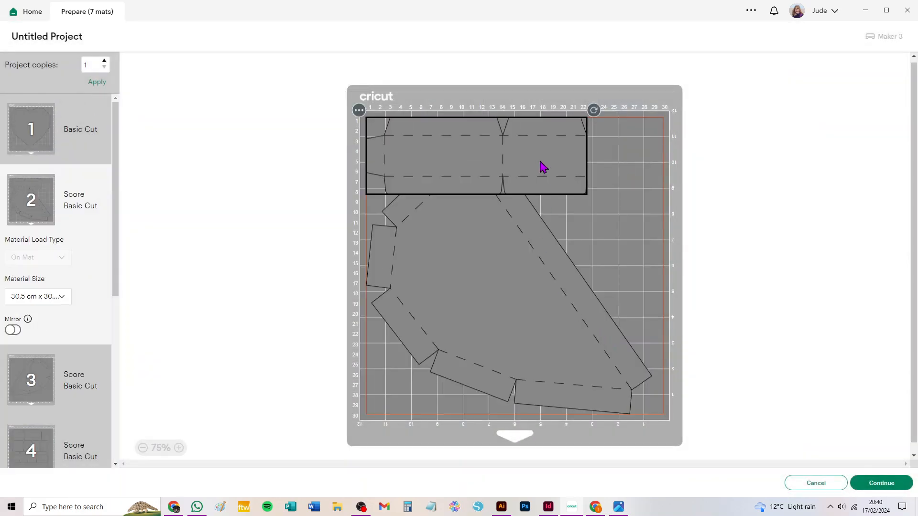
Step: Try to fit both pieces on mat 2 by standing the strip upright along the right edge and slightly rotating the half-heart piece
{"action": "left_click_drag", "start_coordinate": [595, 112], "coordinate": [668, 191]}
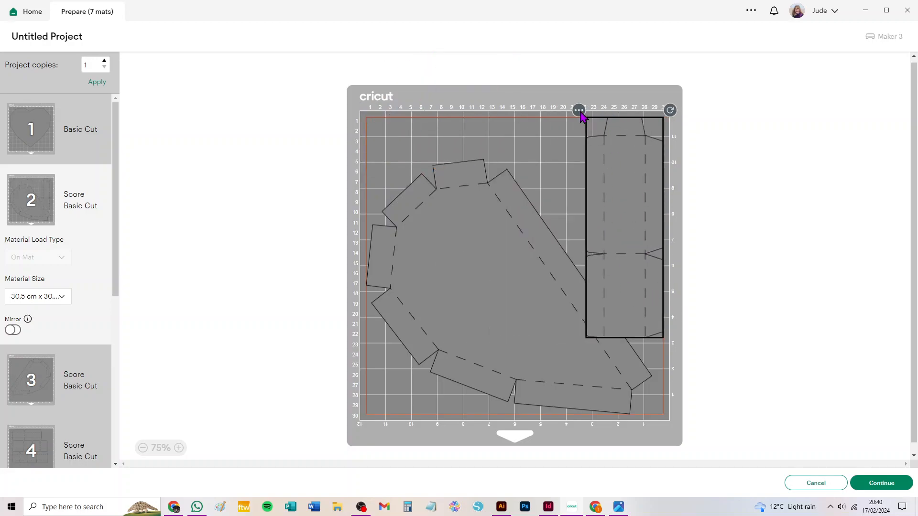
{"action": "left_click_drag", "start_coordinate": [671, 111], "coordinate": [589, 333]}
{"action": "left_click", "coordinate": [505, 294]}
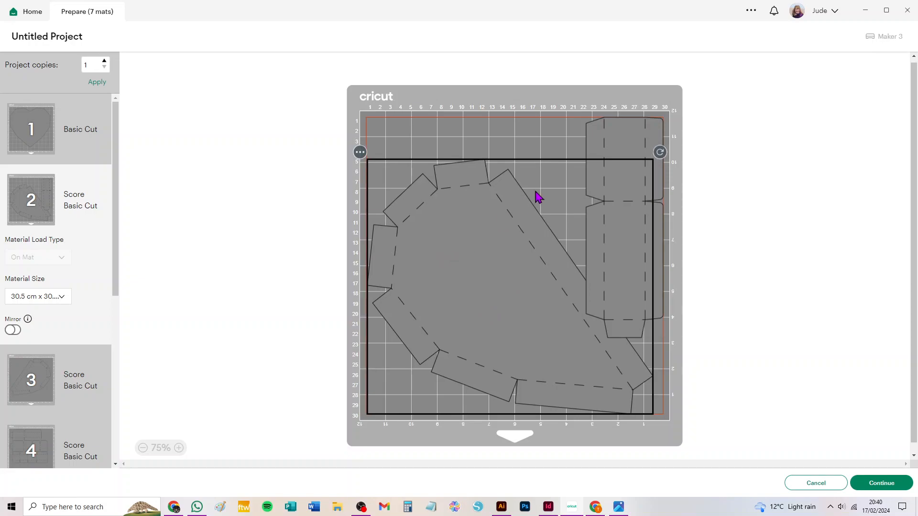
{"action": "mouse_move", "coordinate": [659, 152]}
{"action": "left_mouse_down"}
{"action": "mouse_move", "coordinate": [640, 117]}
{"action": "mouse_move", "coordinate": [619, 109]}
{"action": "mouse_move", "coordinate": [660, 160]}
{"action": "left_mouse_up"}
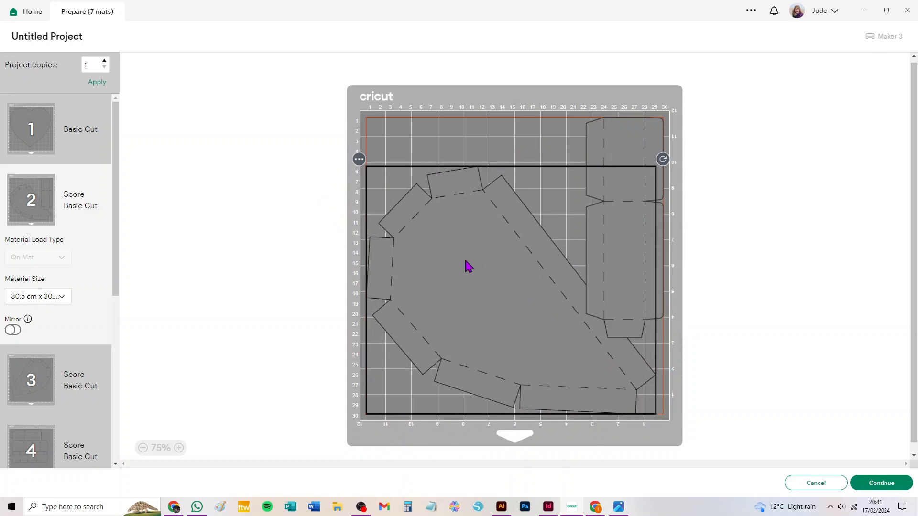
Step: Move the two-panel grey side strip from mat 2 back to the empty mat 5
{"action": "left_click", "coordinate": [628, 147]}
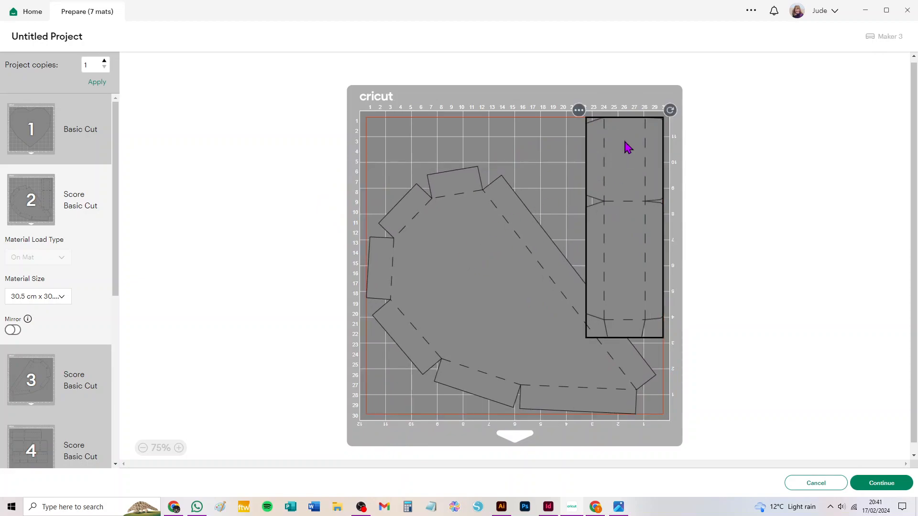
{"action": "left_click", "coordinate": [577, 113]}
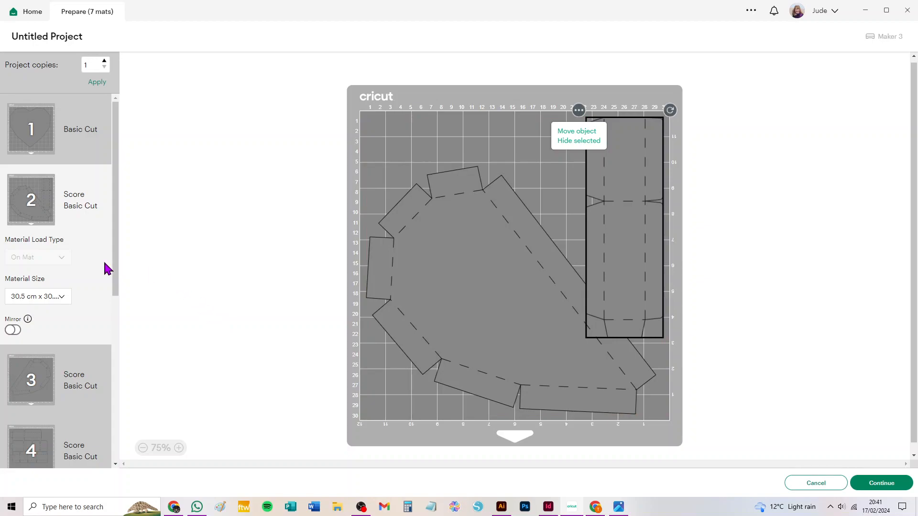
{"action": "scroll", "coordinate": [96, 273], "scroll_direction": "down", "scroll_amount": 3}
{"action": "left_click", "coordinate": [19, 361]}
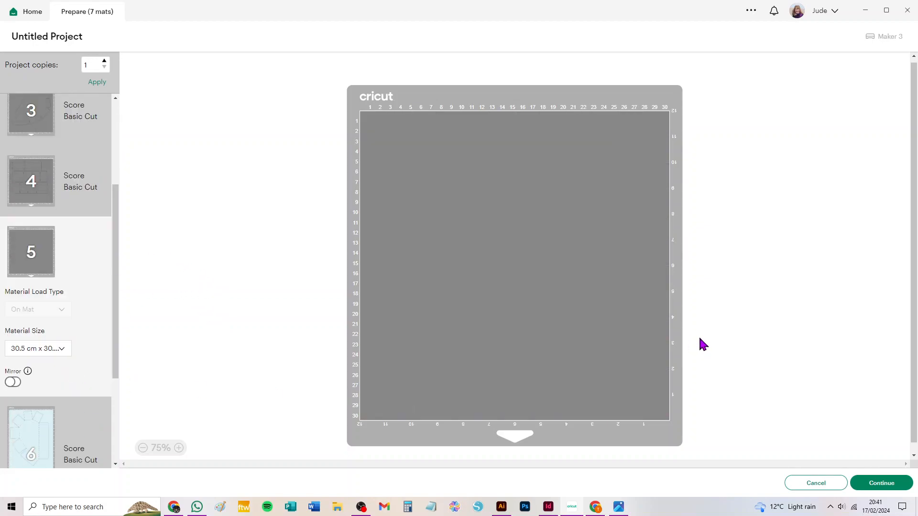
{"action": "scroll", "coordinate": [71, 229], "scroll_direction": "up", "scroll_amount": 3}
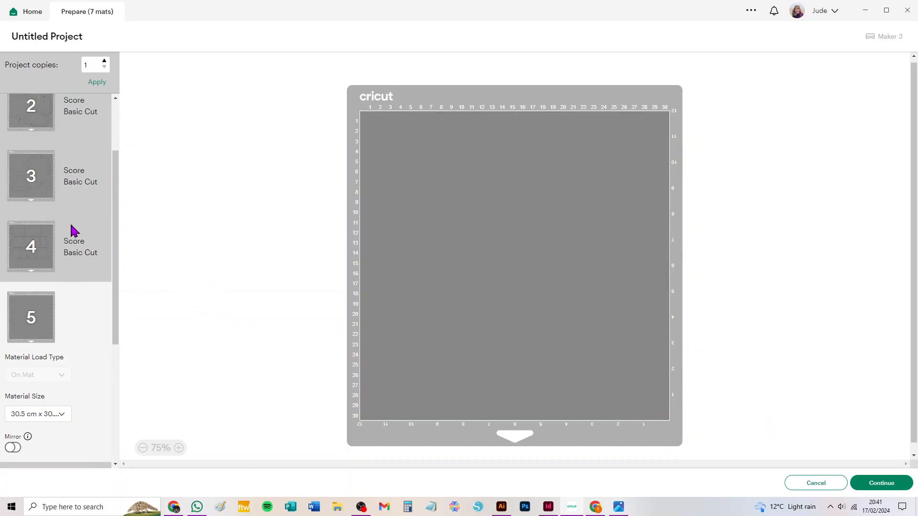
{"action": "left_click", "coordinate": [47, 207]}
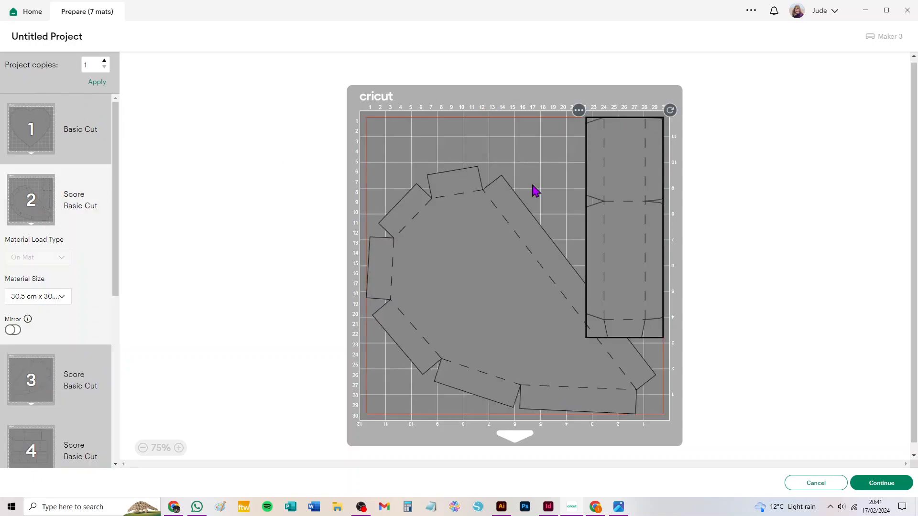
{"action": "left_click", "coordinate": [578, 110]}
{"action": "left_click", "coordinate": [572, 133]}
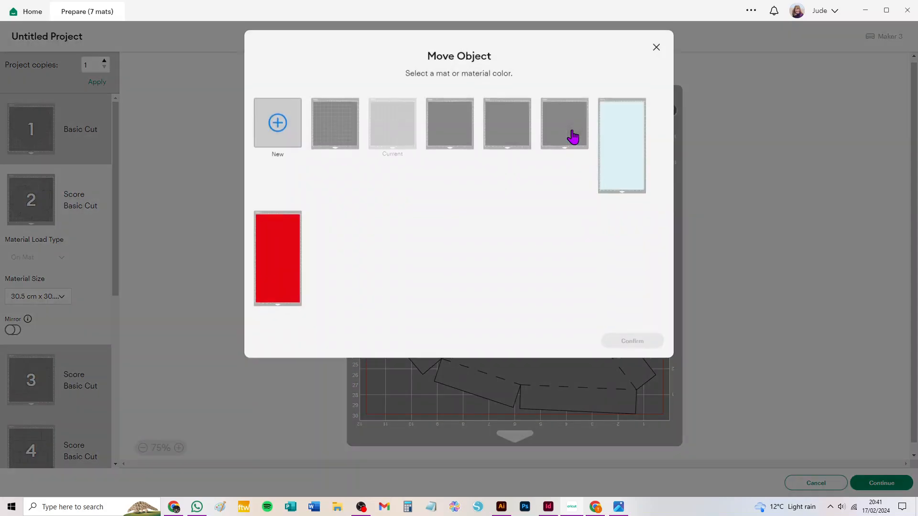
{"action": "left_click", "coordinate": [565, 134]}
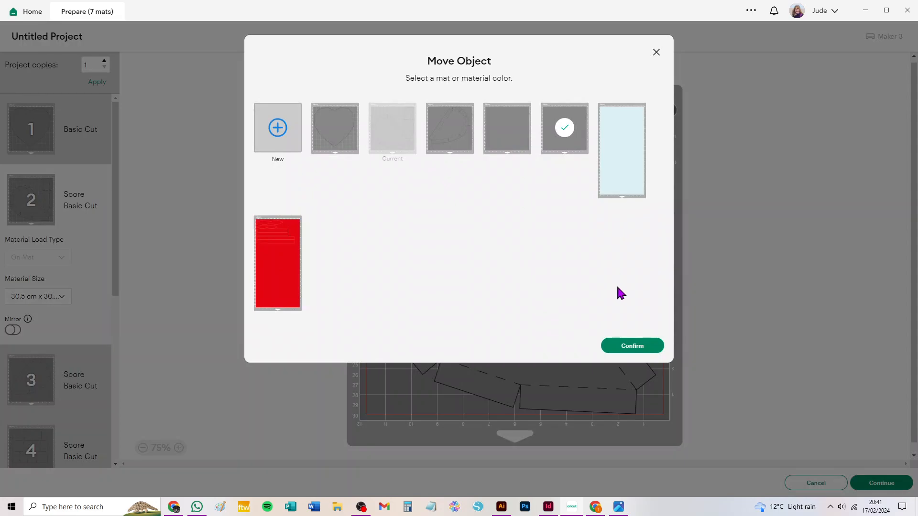
{"action": "left_click", "coordinate": [622, 348]}
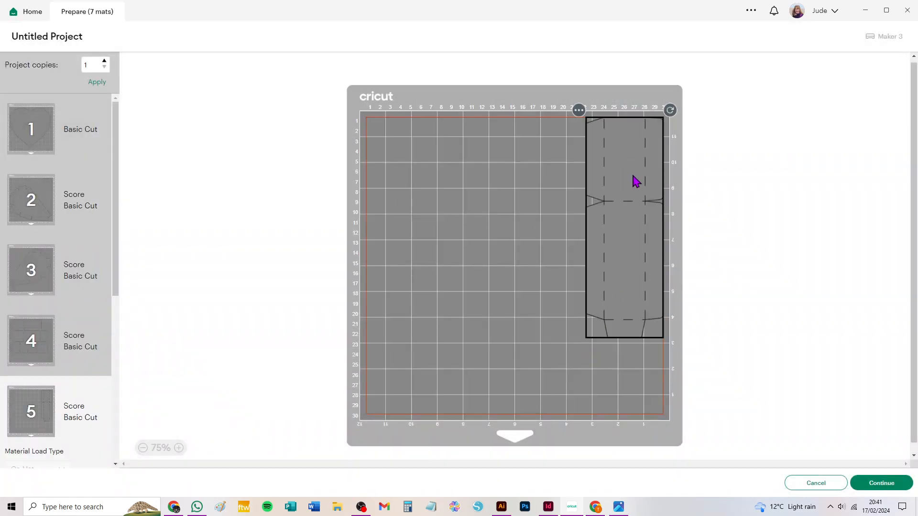
Step: Rotate the strip on mat 5 to horizontal and place it in the mat's upper-left corner
{"action": "left_click_drag", "start_coordinate": [629, 176], "coordinate": [515, 188]}
{"action": "left_click_drag", "start_coordinate": [555, 123], "coordinate": [627, 281]}
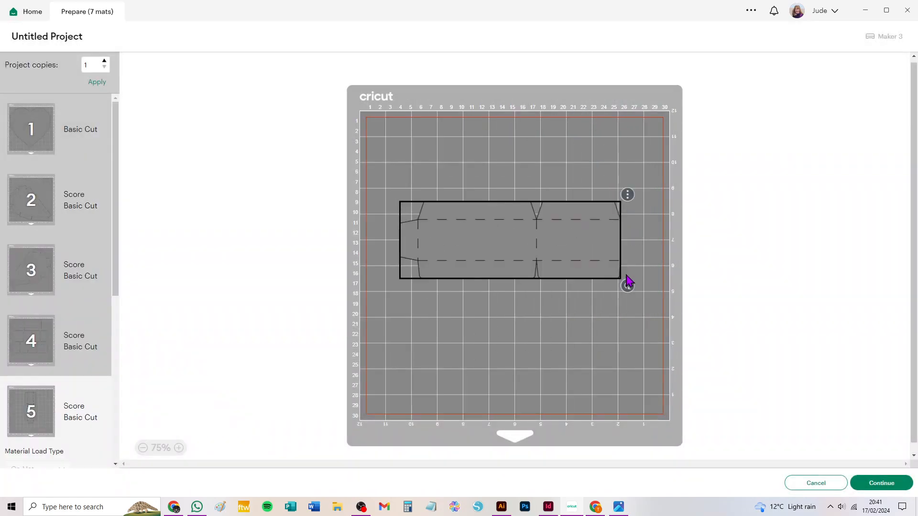
{"action": "left_click_drag", "start_coordinate": [492, 246], "coordinate": [446, 138]}
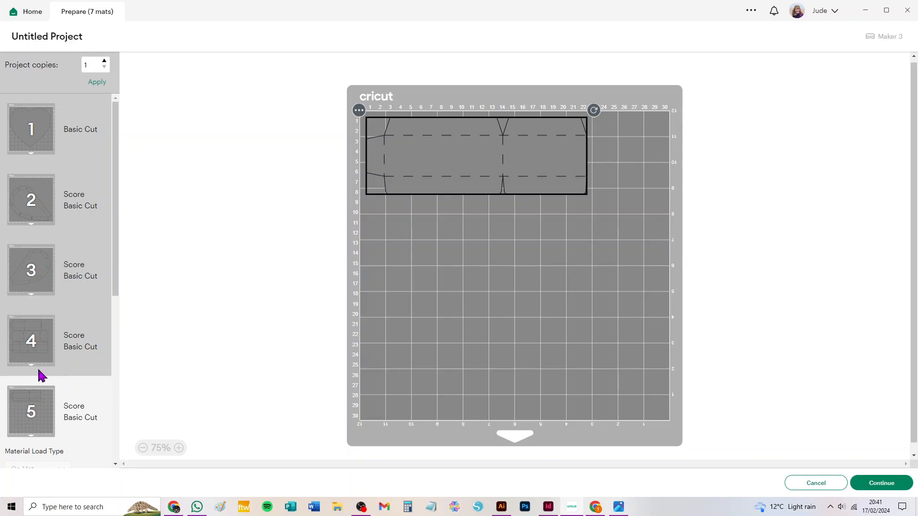
Step: Set the grey mats' material size to 27.9 cm x 43.2 cm (Tabloid)
{"action": "scroll", "coordinate": [53, 354], "scroll_direction": "down", "scroll_amount": 3}
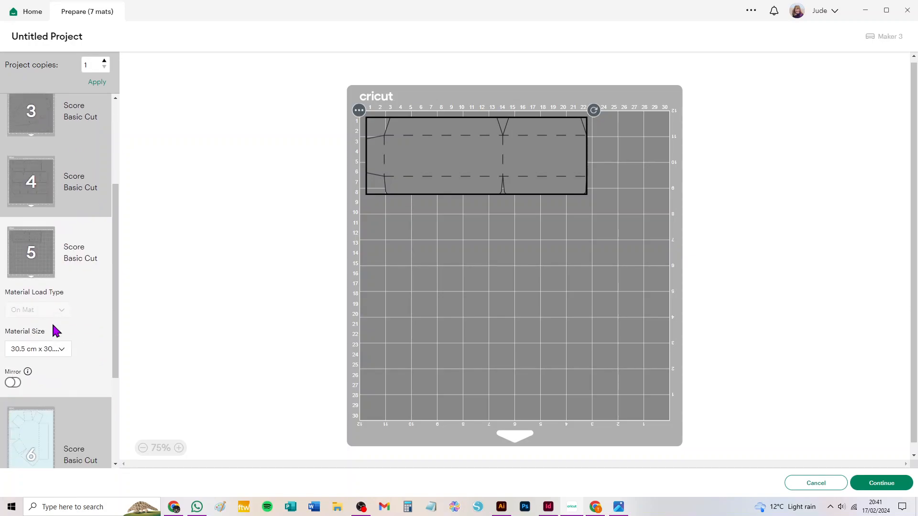
{"action": "left_click", "coordinate": [60, 352]}
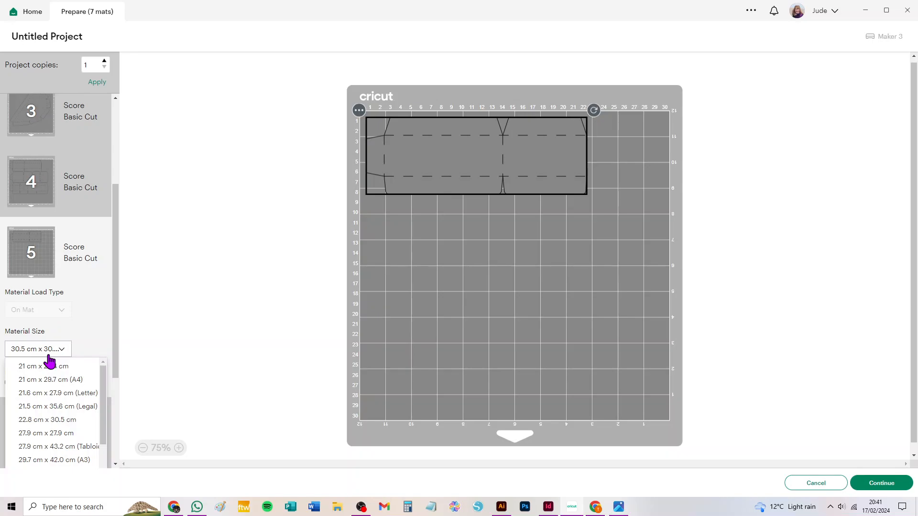
{"action": "left_click", "coordinate": [58, 451]}
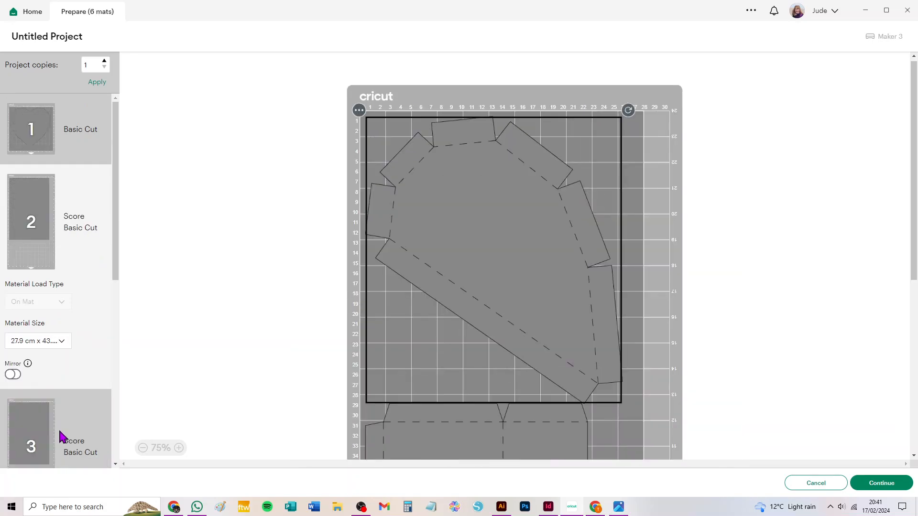
Step: Set the grey mats' material size to 29.7 cm x 42.0 cm (A3)
{"action": "scroll", "coordinate": [97, 306], "scroll_direction": "down", "scroll_amount": 3}
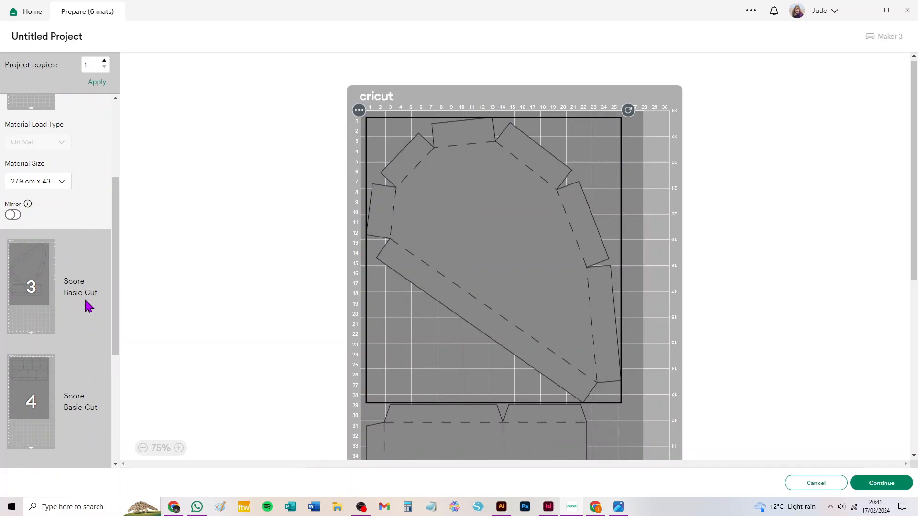
{"action": "scroll", "coordinate": [82, 297], "scroll_direction": "up", "scroll_amount": 3}
{"action": "left_click", "coordinate": [31, 341]}
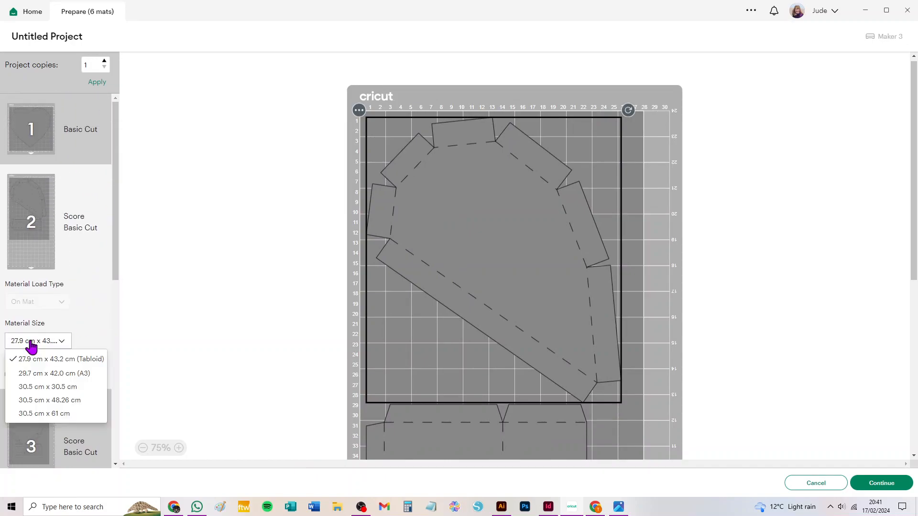
{"action": "left_click", "coordinate": [67, 376]}
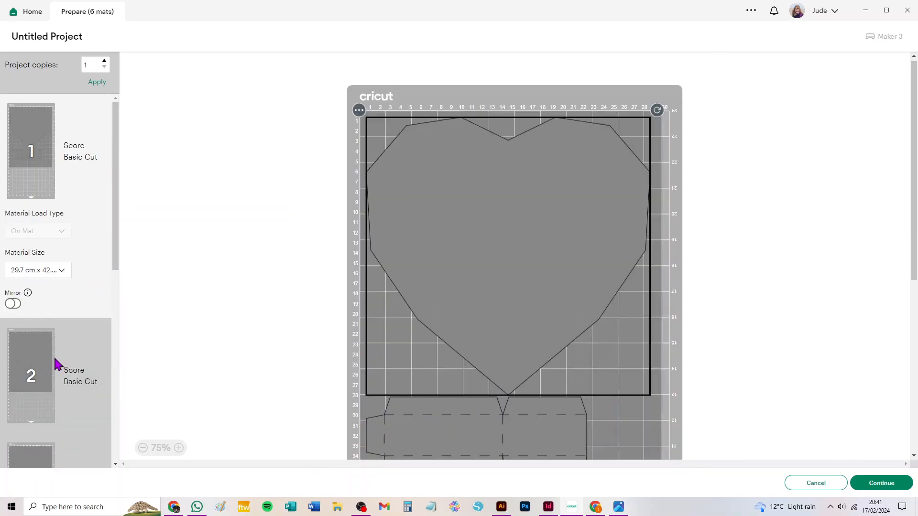
Step: Try A3 material for the light blue mat 5, and settle on a material size of 27.9 cm x 43.2 cm (Tabloid)
{"action": "scroll", "coordinate": [58, 338], "scroll_direction": "down", "scroll_amount": 3}
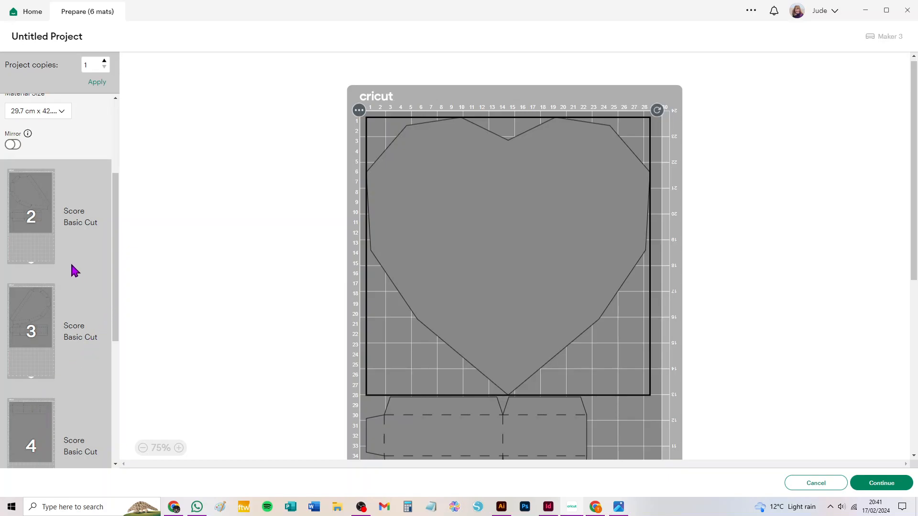
{"action": "scroll", "coordinate": [72, 265], "scroll_direction": "down", "scroll_amount": 5}
{"action": "left_click", "coordinate": [31, 280]}
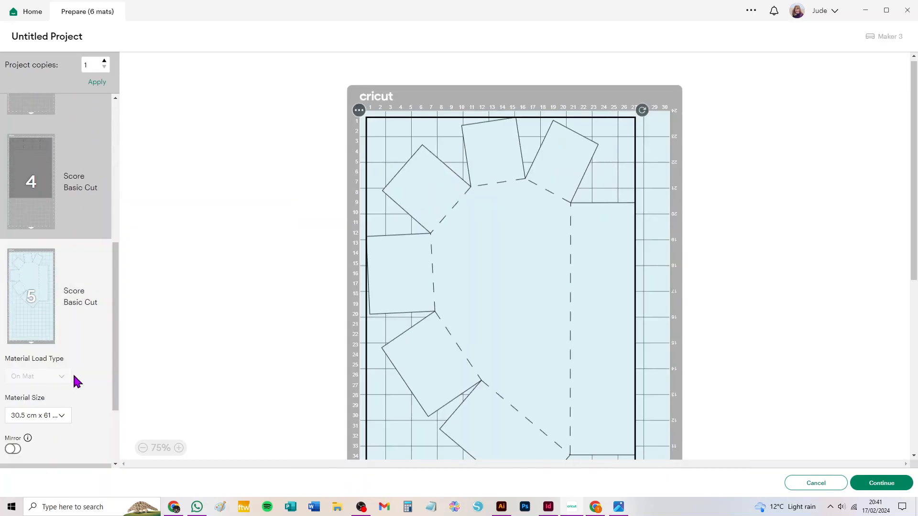
{"action": "left_click", "coordinate": [43, 418]}
{"action": "scroll", "coordinate": [41, 401], "scroll_direction": "down", "scroll_amount": 2}
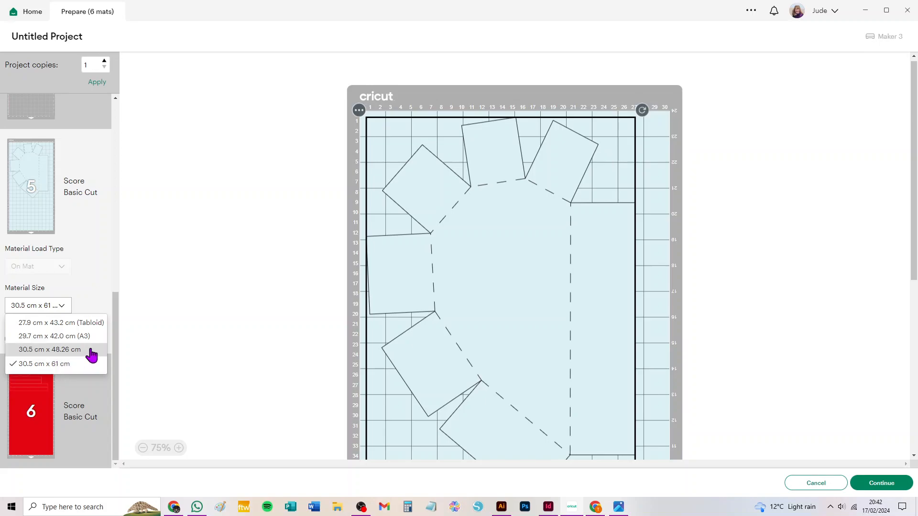
{"action": "left_click", "coordinate": [59, 336]}
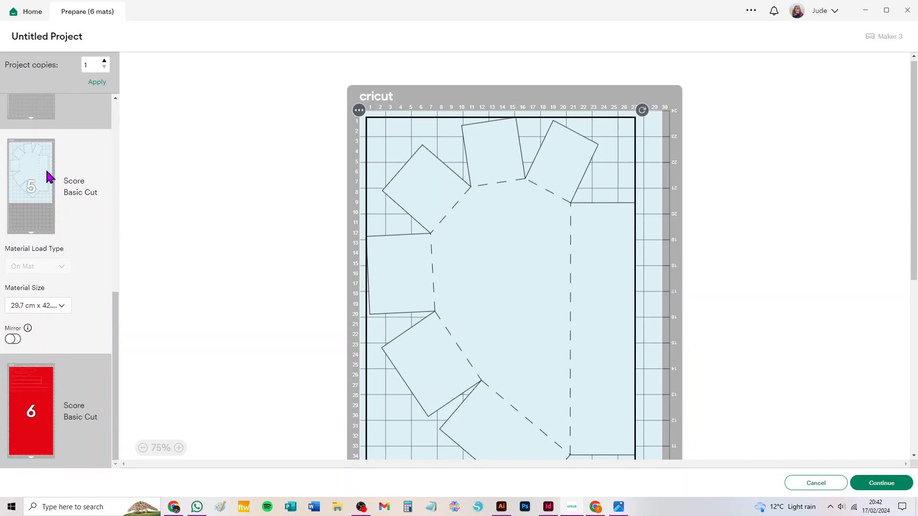
{"action": "left_click", "coordinate": [38, 308]}
{"action": "left_click", "coordinate": [40, 325]}
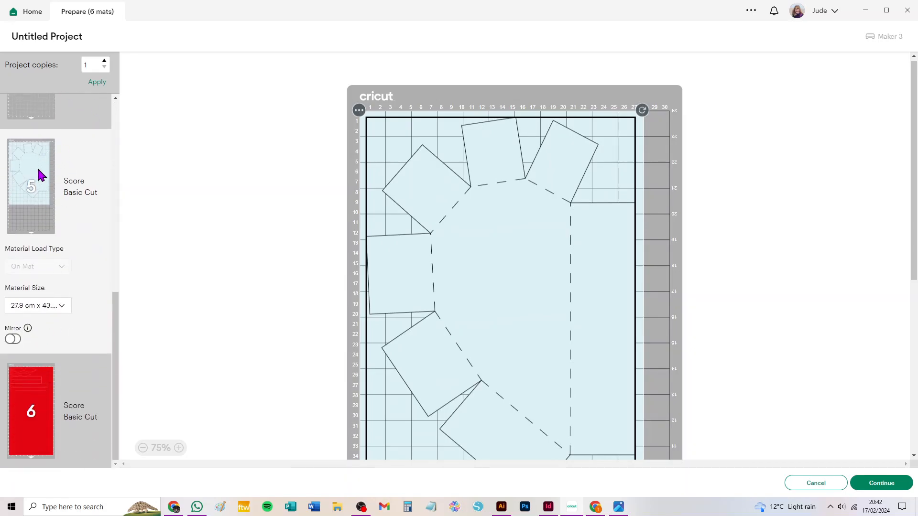
Step: Set the red mat 6's material size to A4
{"action": "left_click", "coordinate": [34, 391]}
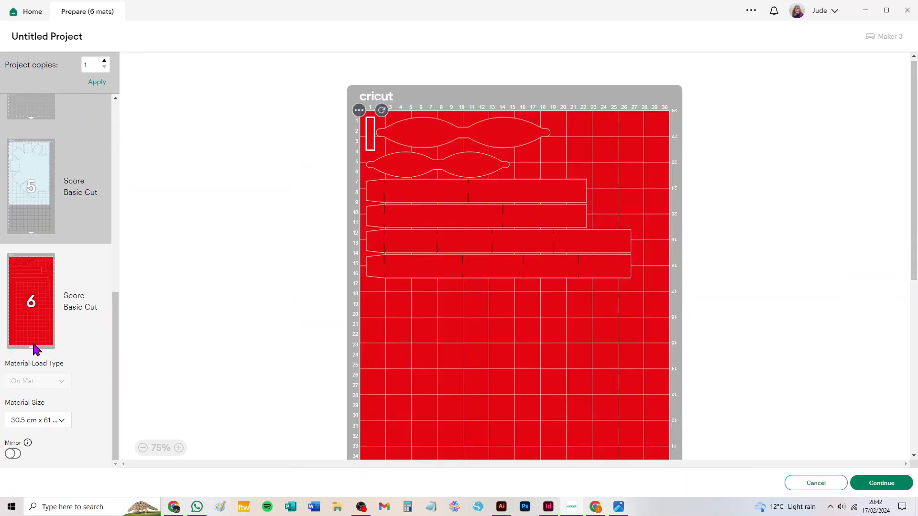
{"action": "left_click", "coordinate": [53, 423]}
{"action": "left_click", "coordinate": [38, 442]}
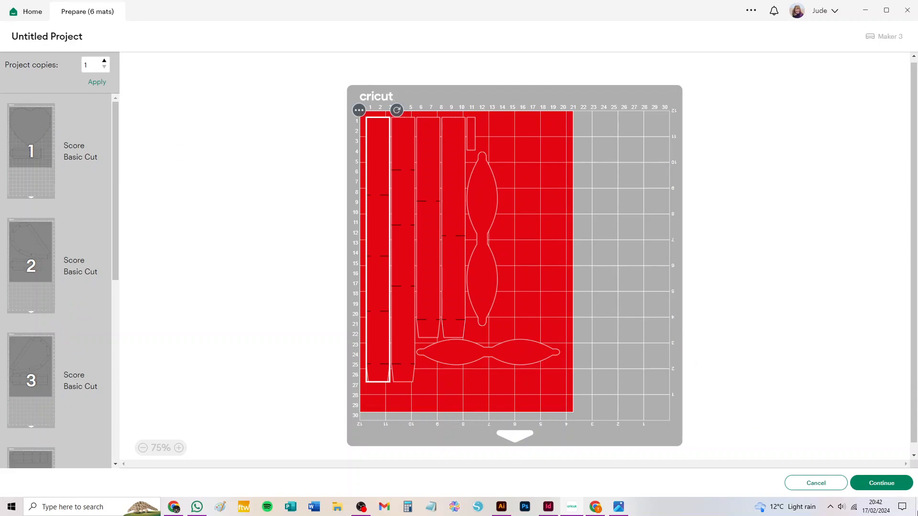
Step: Leave the mat preview and delete all the heart box pieces from the canvas
{"action": "left_click", "coordinate": [817, 484]}
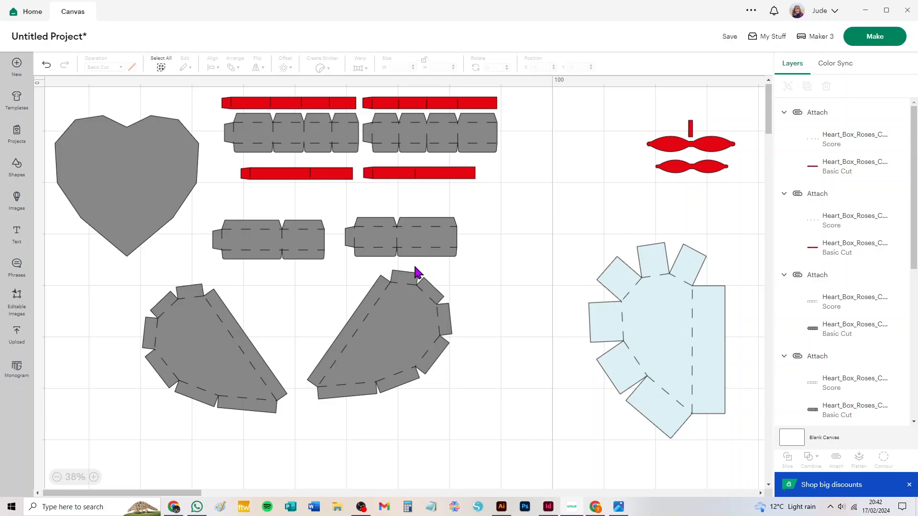
{"action": "left_click_drag", "start_coordinate": [67, 415], "coordinate": [724, 111]}
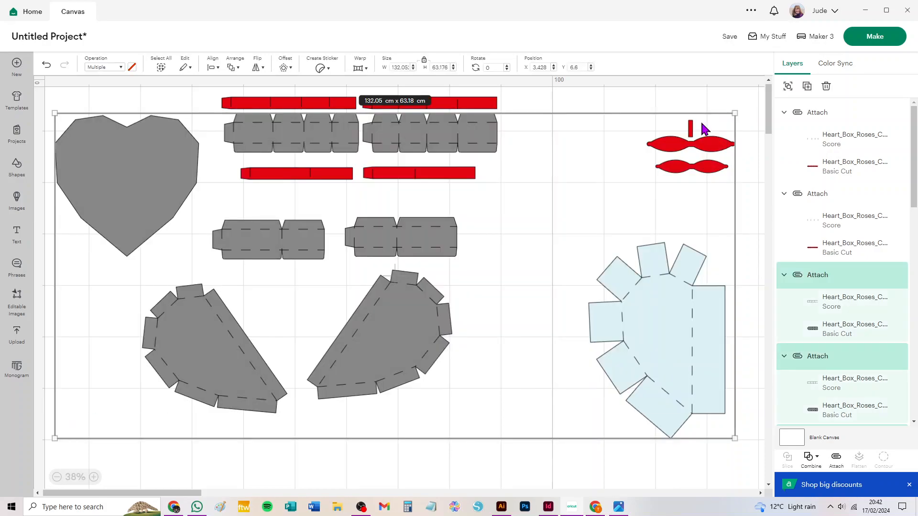
{"action": "key", "text": "Delete"}
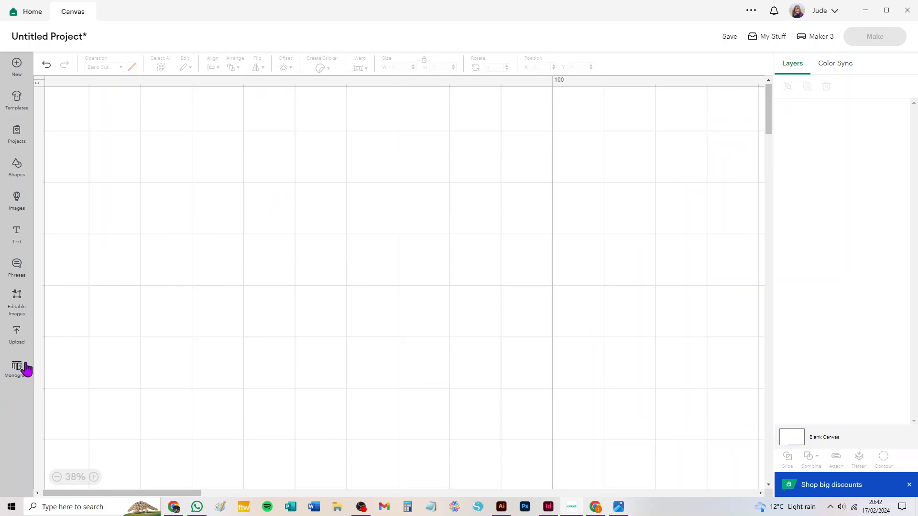
Step: Add the uploaded Rose_2 design to the canvas and position it with all its shapes in view
{"action": "left_click", "coordinate": [17, 335]}
{"action": "left_click", "coordinate": [195, 303]}
{"action": "left_click", "coordinate": [856, 484]}
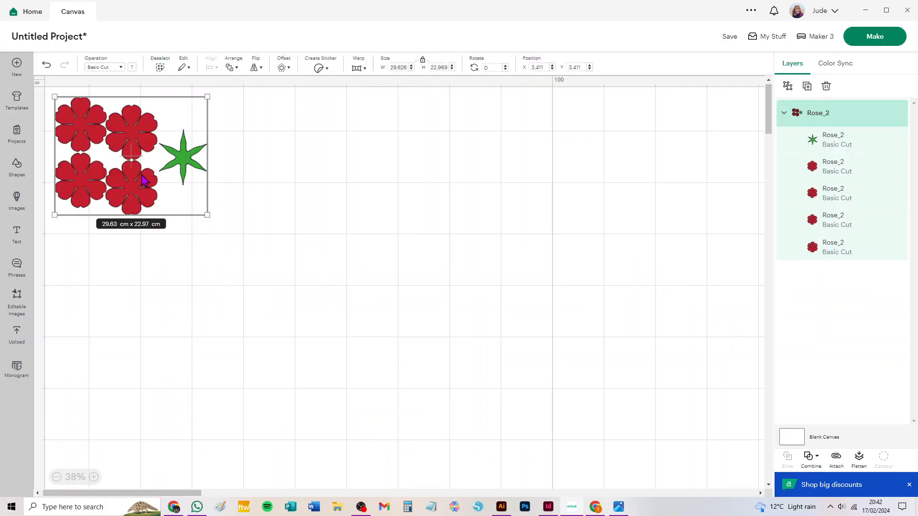
{"action": "scroll", "coordinate": [143, 180], "scroll_direction": "up", "scroll_amount": 10}
{"action": "scroll", "coordinate": [385, 281], "scroll_direction": "down", "scroll_amount": 4}
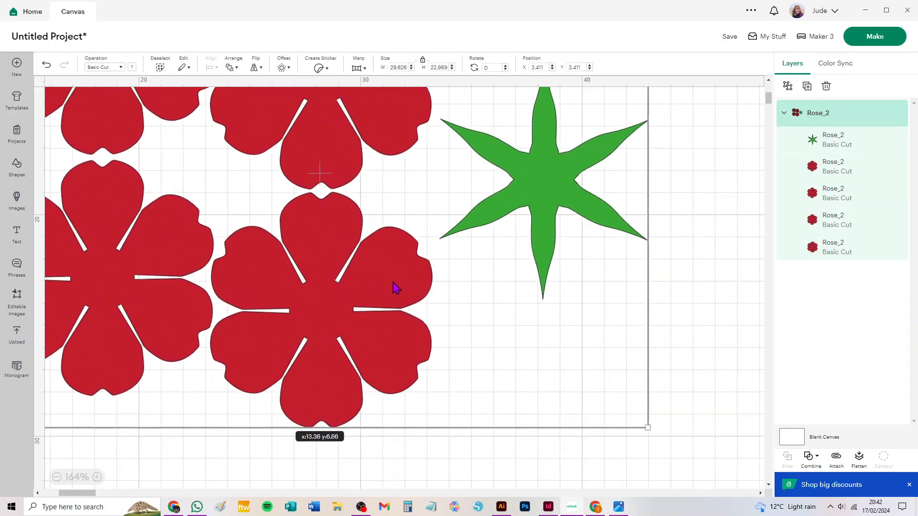
{"action": "left_click_drag", "start_coordinate": [397, 215], "coordinate": [411, 266]}
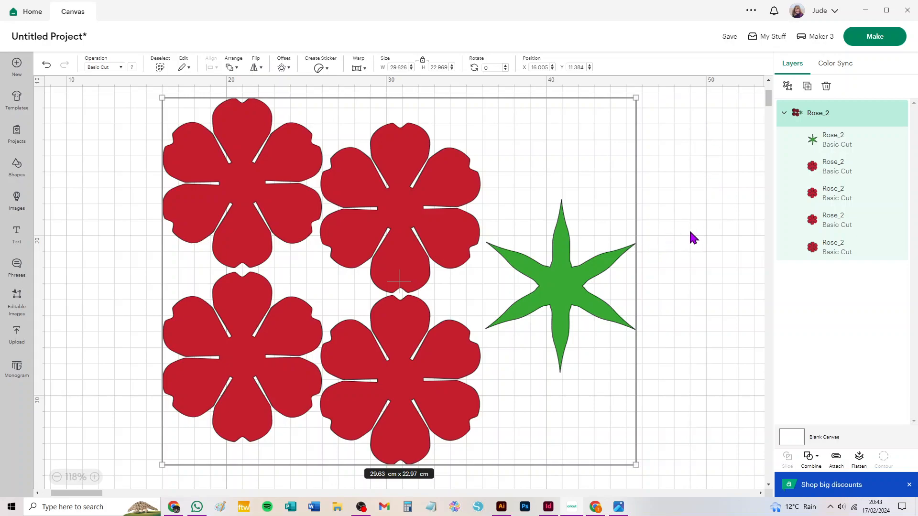
Step: Ungroup the Rose_2 design, attach the four red flowers together and move them away from the green leaf shape
{"action": "left_click", "coordinate": [788, 85]}
{"action": "left_click", "coordinate": [710, 184]}
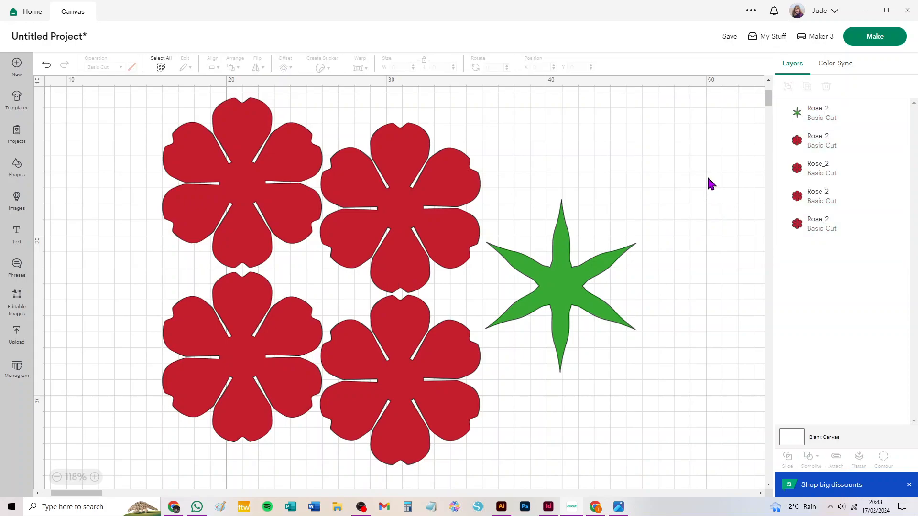
{"action": "left_click_drag", "start_coordinate": [97, 118], "coordinate": [438, 445]}
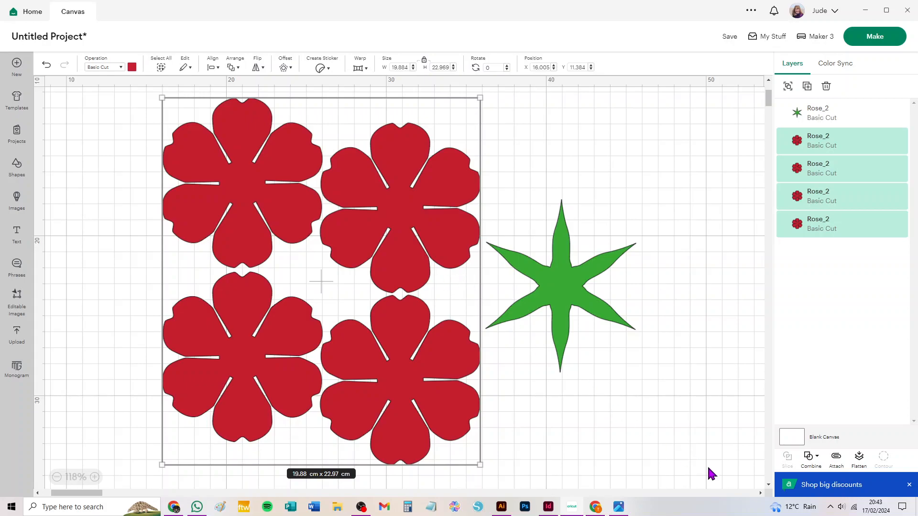
{"action": "left_click", "coordinate": [836, 458]}
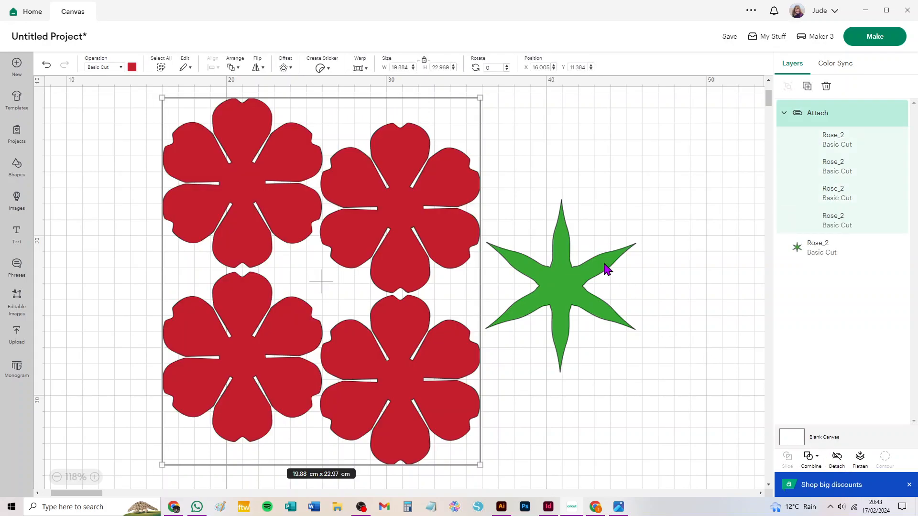
{"action": "left_click_drag", "start_coordinate": [406, 221], "coordinate": [329, 225]}
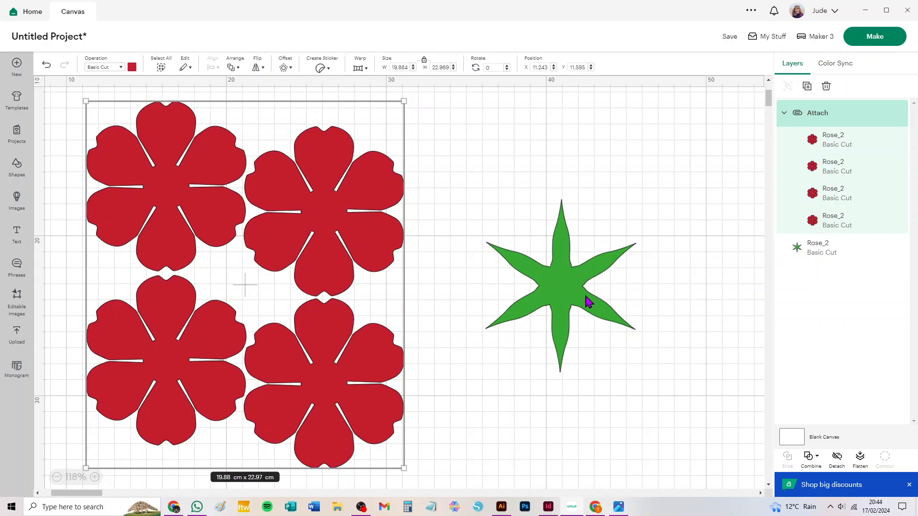
Step: Duplicate the green leaf shape and nest the copy diagonally below and beside the original
{"action": "left_click_drag", "start_coordinate": [569, 293], "coordinate": [543, 214]}
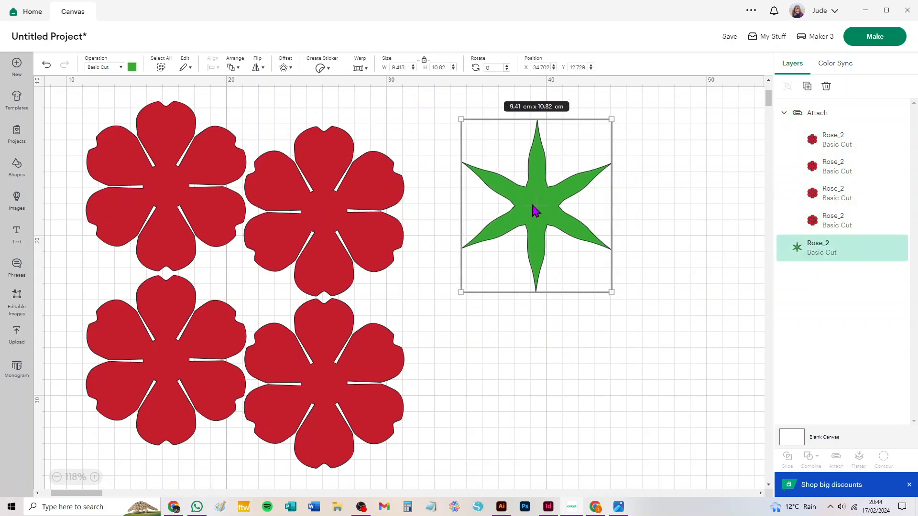
{"action": "key", "text": "ctrl+d"}
{"action": "left_click_drag", "start_coordinate": [138, 204], "coordinate": [647, 255]}
{"action": "left_click_drag", "start_coordinate": [518, 153], "coordinate": [470, 113]}
Step: Copy the pair of green leaf shapes twice, nest the copies below to make six, and attach all six together
{"action": "left_click_drag", "start_coordinate": [713, 396], "coordinate": [499, 127]}
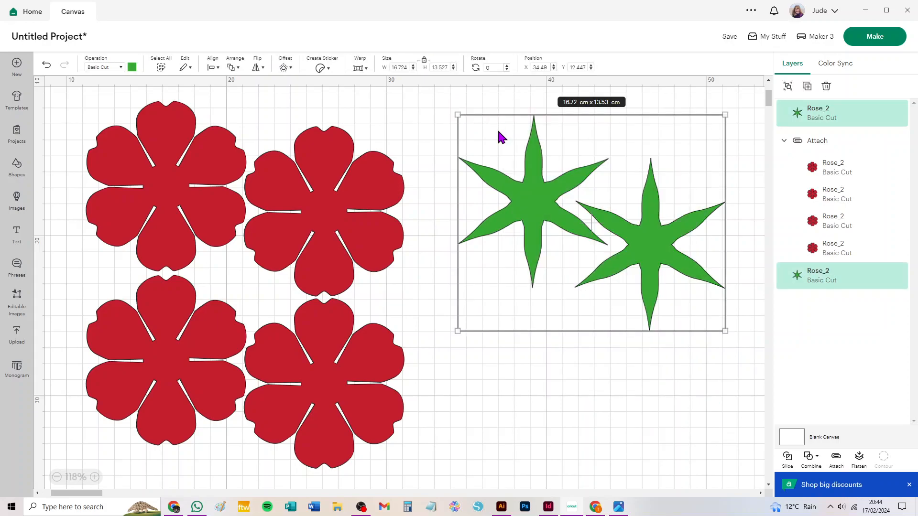
{"action": "key", "text": "ctrl+c"}
{"action": "key", "text": "ctrl+v"}
{"action": "left_click_drag", "start_coordinate": [282, 254], "coordinate": [681, 366]}
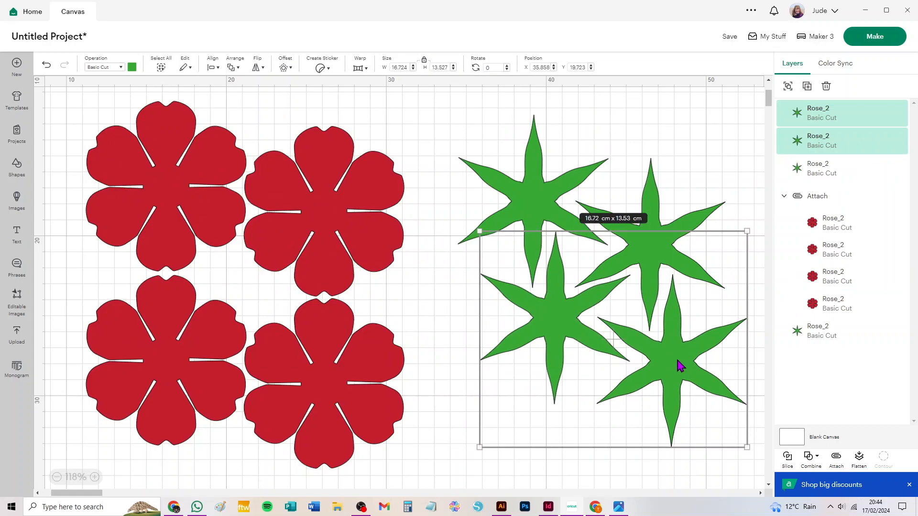
{"action": "key", "text": "ctrl+v"}
{"action": "left_click_drag", "start_coordinate": [296, 227], "coordinate": [658, 435]}
{"action": "left_click_drag", "start_coordinate": [464, 110], "coordinate": [700, 465]}
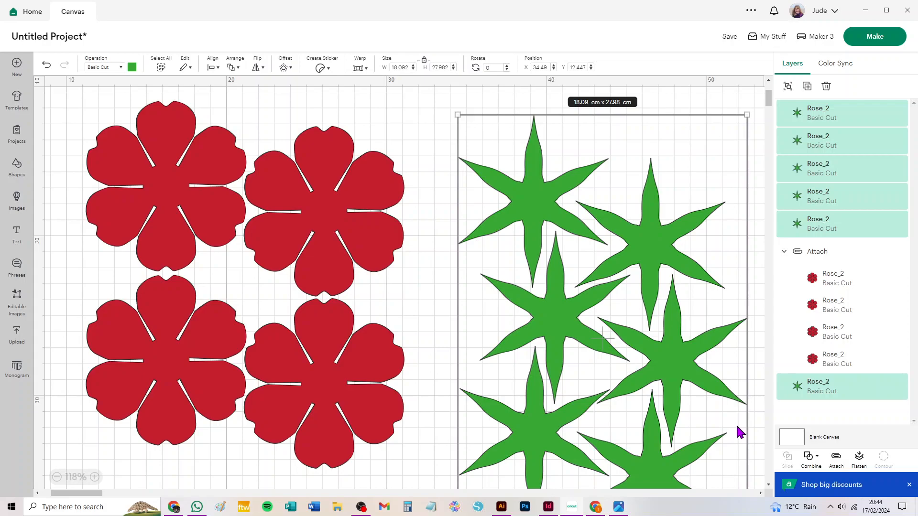
{"action": "left_click", "coordinate": [836, 460]}
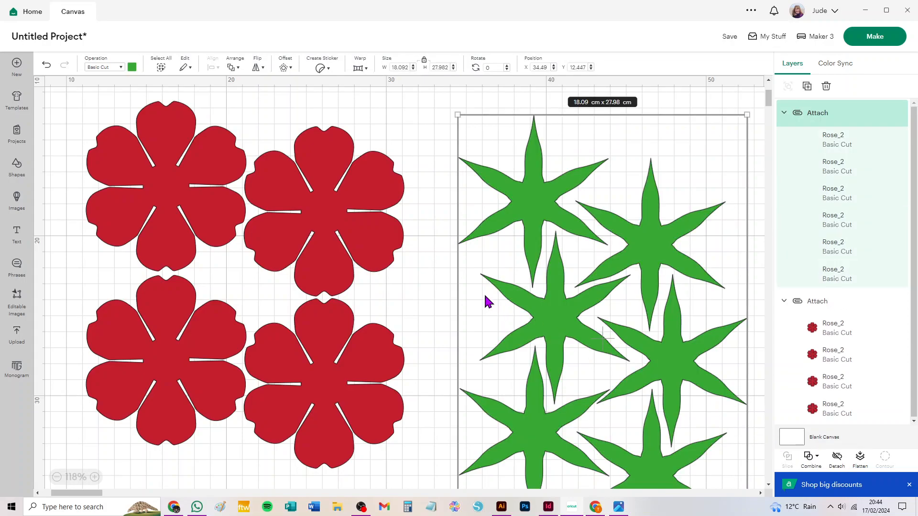
Step: Move the attached red flowers and the attached green leaf shapes closer to the canvas origin
{"action": "key", "text": "ctrl+minus"}
{"action": "left_click_drag", "start_coordinate": [248, 237], "coordinate": [152, 177]}
{"action": "left_click_drag", "start_coordinate": [511, 318], "coordinate": [462, 263]}
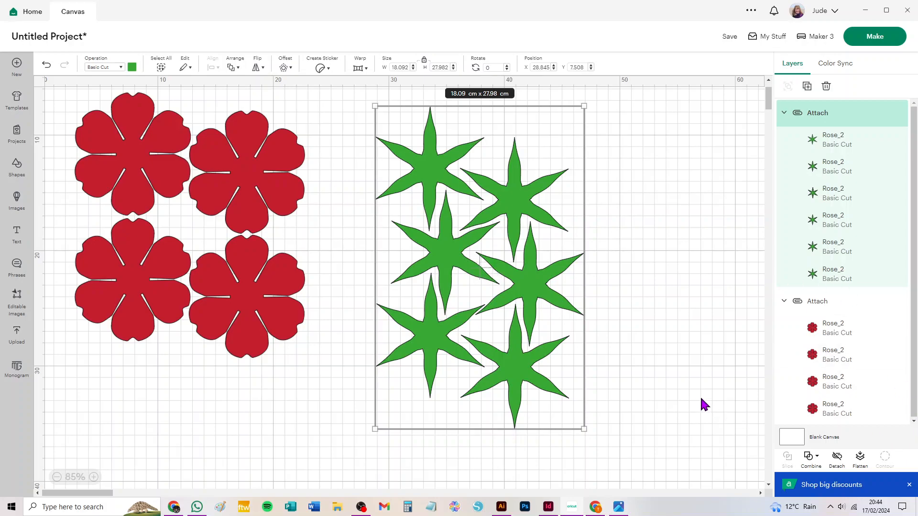
Step: Detach both the green leaf group and the red flower group
{"action": "left_click", "coordinate": [837, 458]}
{"action": "left_click", "coordinate": [258, 276]}
{"action": "left_click", "coordinate": [837, 458]}
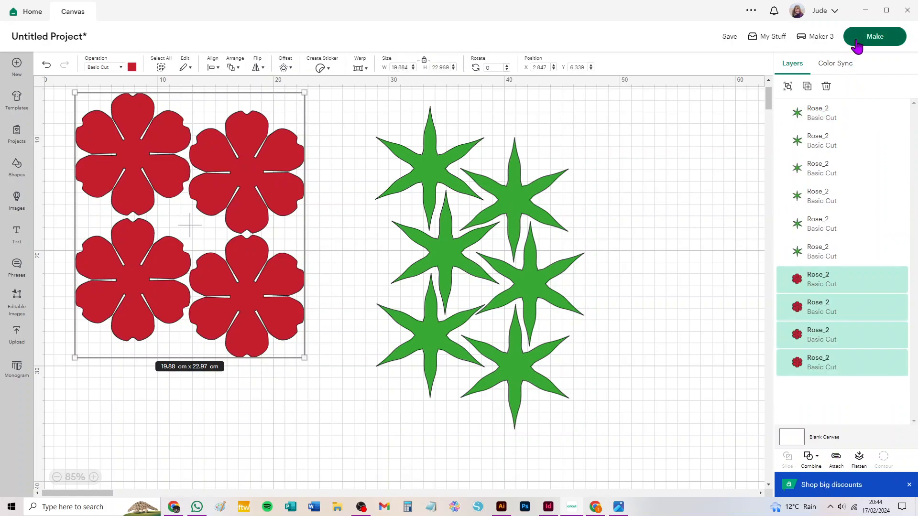
Step: Delete five of the six green leaf shapes, keeping only the uppermost one
{"action": "left_click_drag", "start_coordinate": [641, 401], "coordinate": [499, 130]}
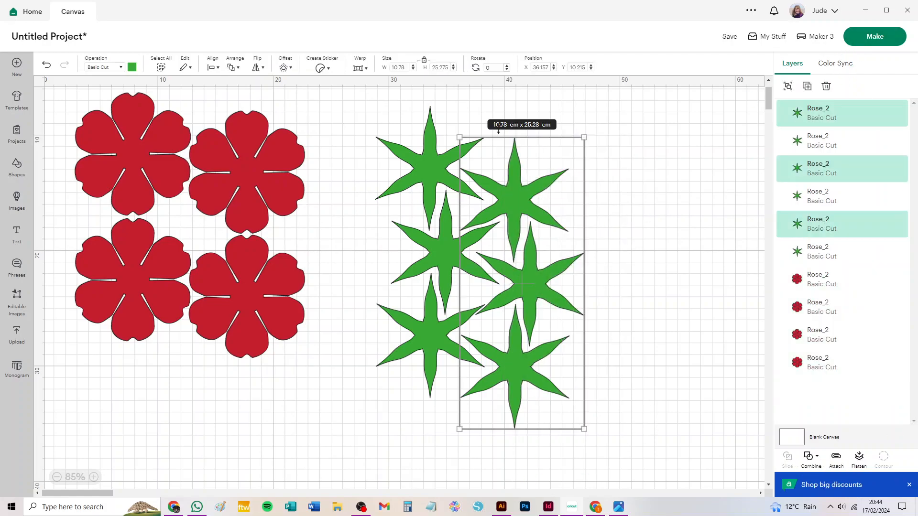
{"action": "key", "text": "Delete"}
{"action": "left_click_drag", "start_coordinate": [389, 246], "coordinate": [471, 338]}
{"action": "key", "text": "Delete"}
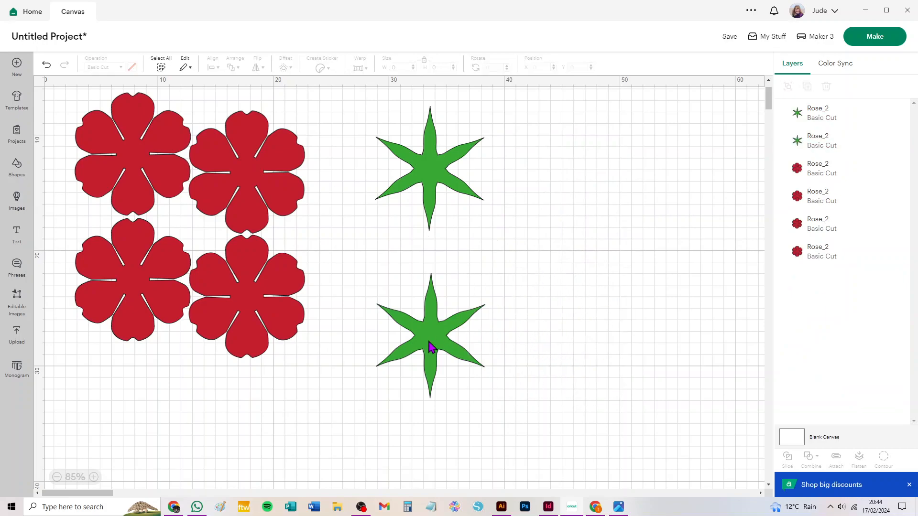
{"action": "left_click", "coordinate": [430, 349]}
{"action": "key", "text": "Delete"}
Step: Send the rose to mat preparation with 17 project copies, and set the green material size to 21.6 cm x 27.9 cm
{"action": "left_click", "coordinate": [865, 43]}
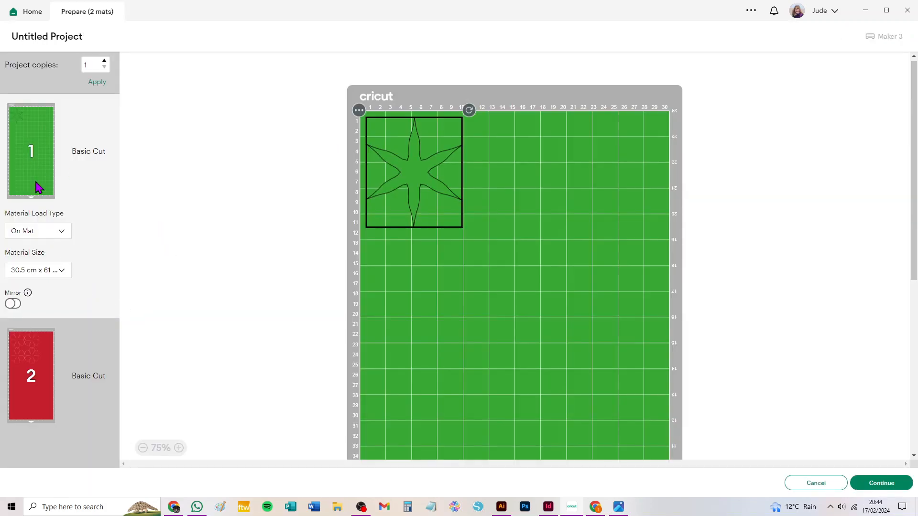
{"action": "left_click", "coordinate": [90, 66]}
{"action": "left_click", "coordinate": [98, 84]}
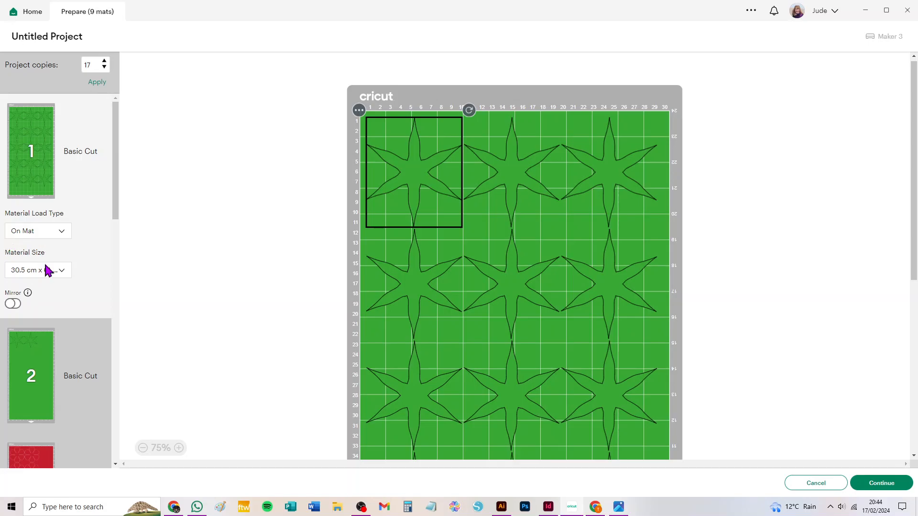
{"action": "left_click", "coordinate": [42, 271]}
{"action": "left_click", "coordinate": [41, 341]}
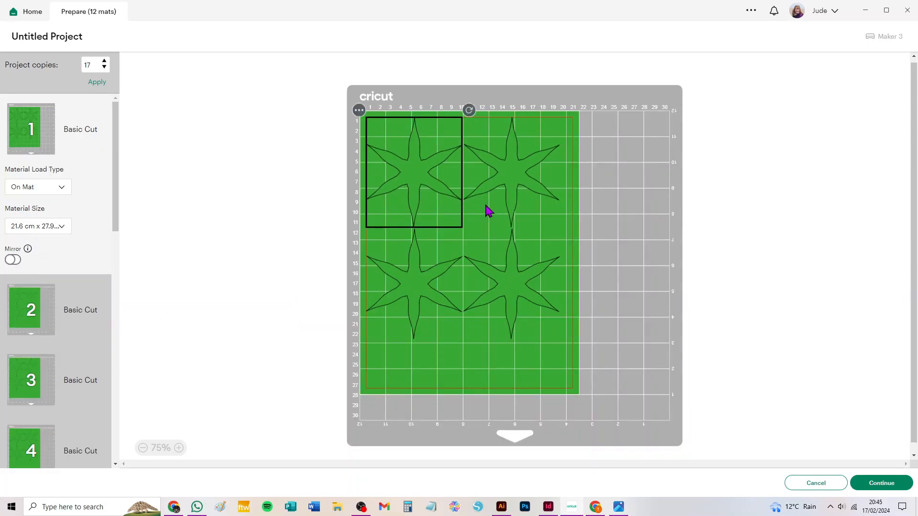
Step: Nest the two lower leaf shapes on green mat 1 closer to the upper pair, offset sideways to save material
{"action": "left_click_drag", "start_coordinate": [404, 287], "coordinate": [421, 257]}
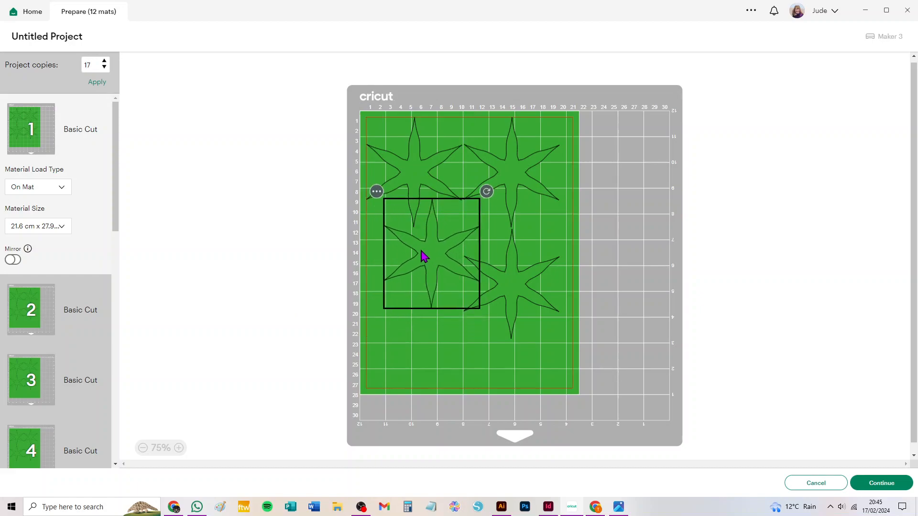
{"action": "left_click_drag", "start_coordinate": [510, 284], "coordinate": [521, 246]}
{"action": "left_click_drag", "start_coordinate": [435, 265], "coordinate": [428, 257]}
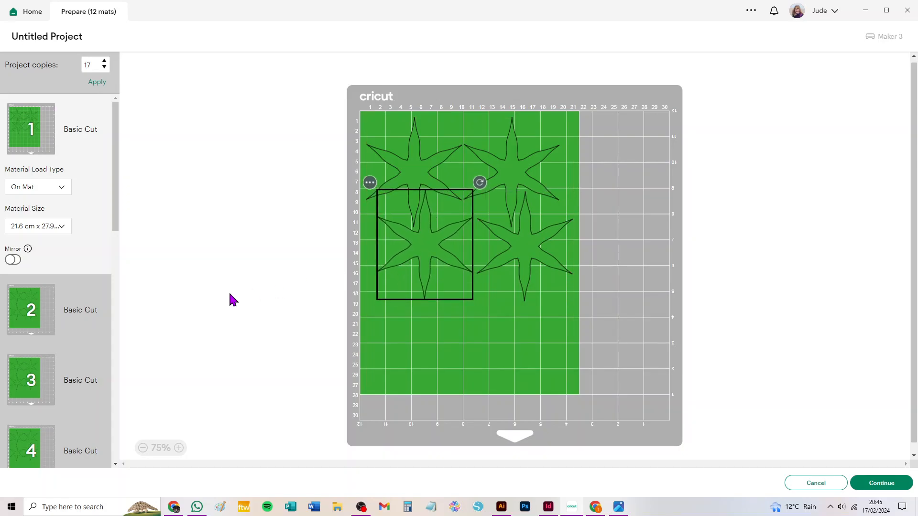
Step: Move one leaf shape from mat 2 to mat 1 and place it in the free space at the material's lower-left
{"action": "left_click", "coordinate": [31, 302]}
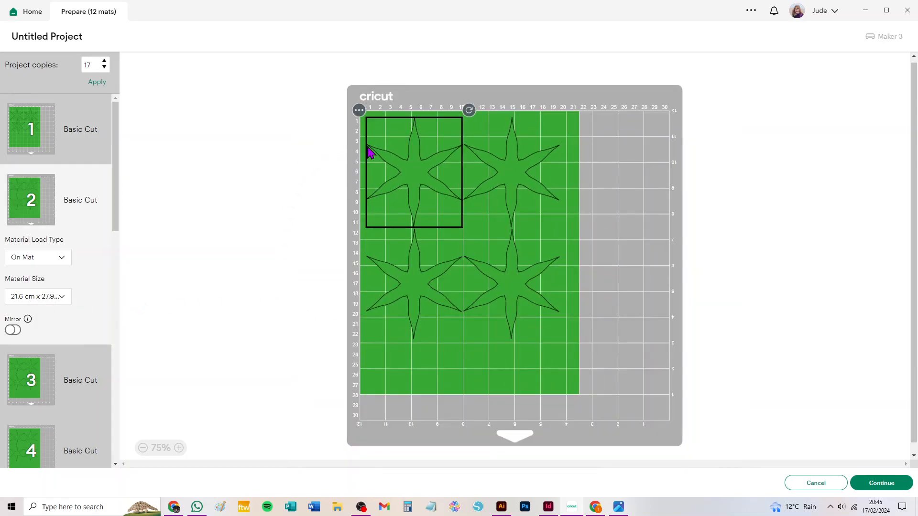
{"action": "left_click", "coordinate": [359, 111]}
{"action": "left_click", "coordinate": [357, 131]}
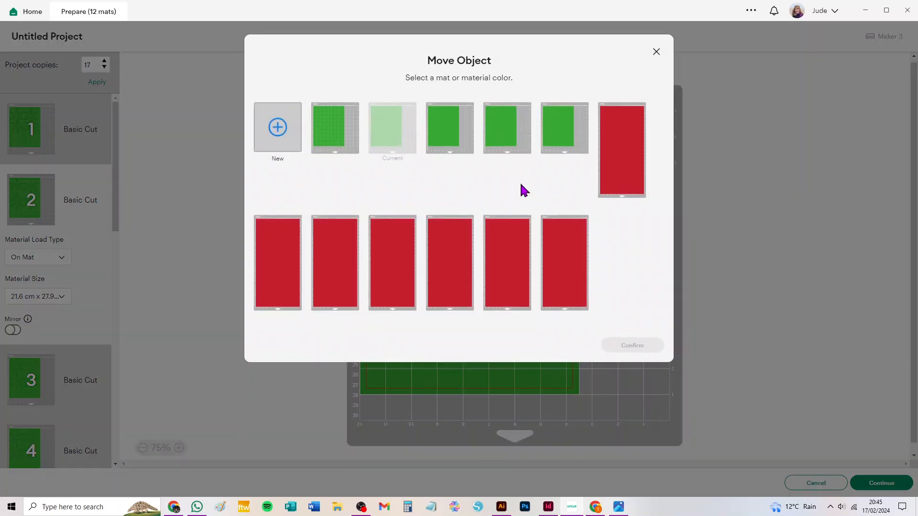
{"action": "left_click", "coordinate": [331, 143]}
{"action": "left_click", "coordinate": [631, 345]}
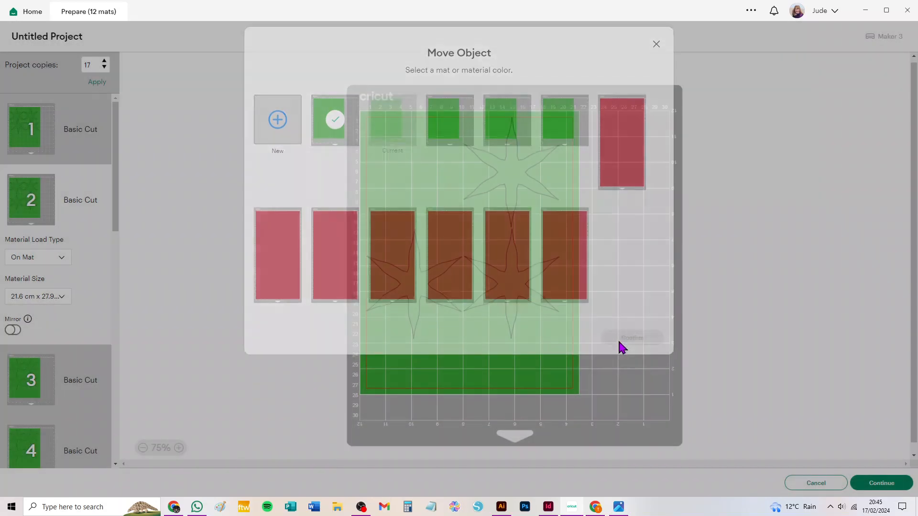
{"action": "left_click_drag", "start_coordinate": [422, 180], "coordinate": [418, 325]}
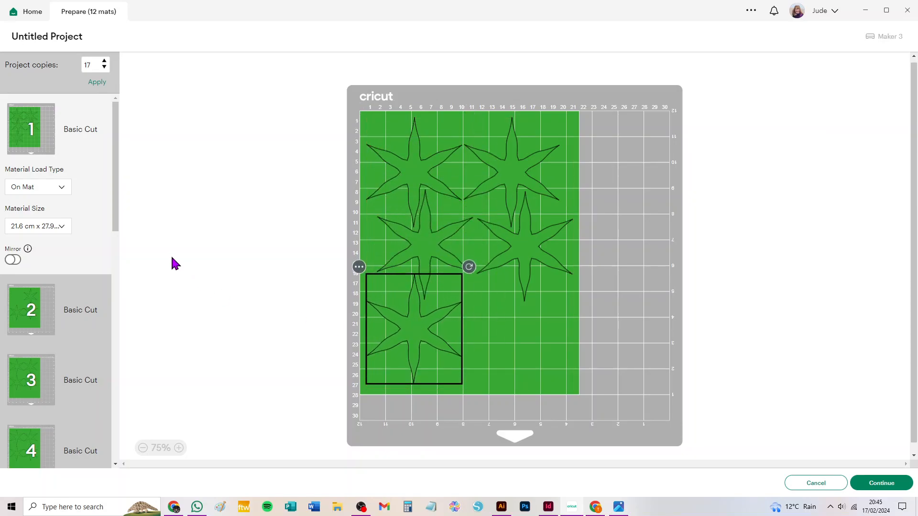
Step: Move another leaf shape from mat 2 to mat 1 and place it in the free space at the material's lower-right
{"action": "left_click", "coordinate": [36, 313]}
{"action": "left_click", "coordinate": [457, 111]}
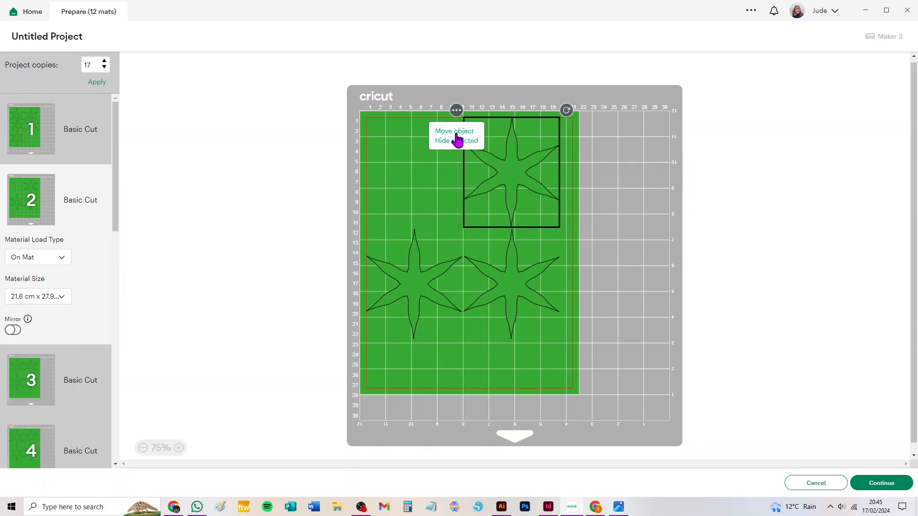
{"action": "left_click", "coordinate": [454, 131]}
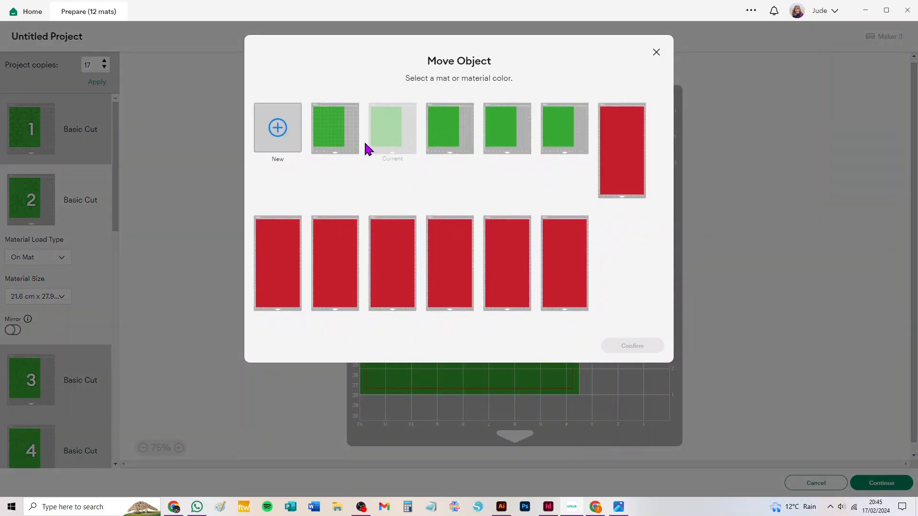
{"action": "left_click", "coordinate": [335, 128]}
{"action": "left_click", "coordinate": [631, 346]}
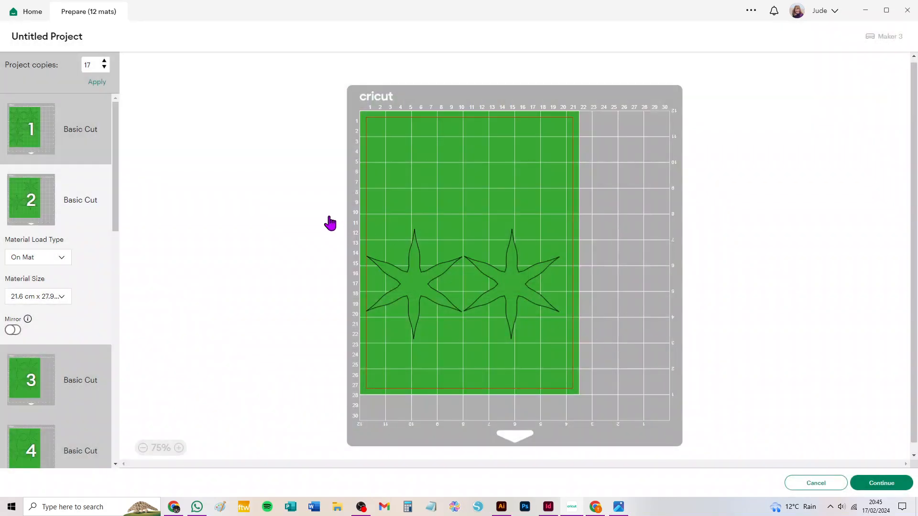
{"action": "left_click_drag", "start_coordinate": [415, 173], "coordinate": [518, 354]}
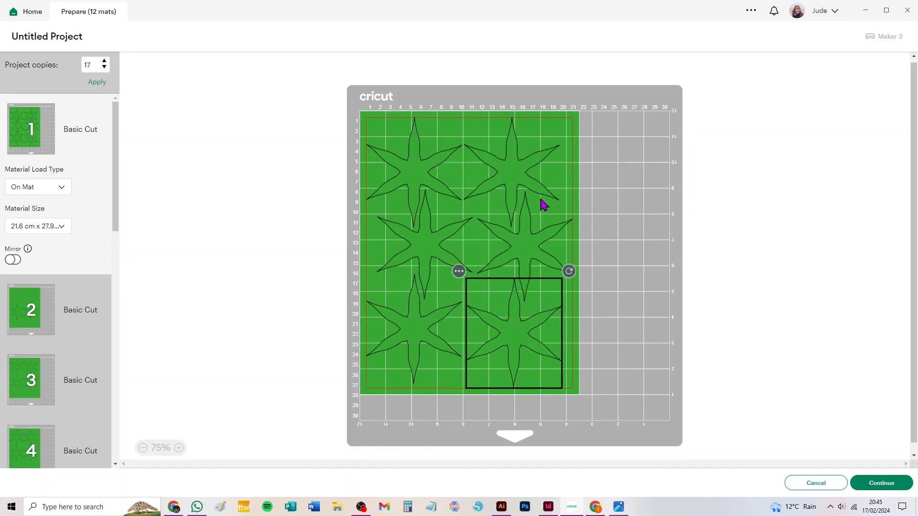
Step: Set the red material size on mat 6 to 21.6 cm x 27.9 cm (Letter)
{"action": "scroll", "coordinate": [41, 335], "scroll_direction": "down", "scroll_amount": 3}
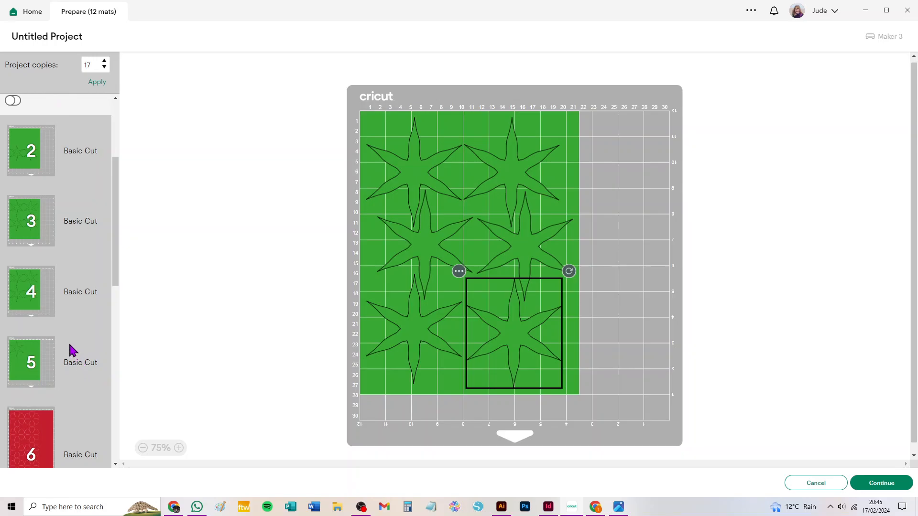
{"action": "scroll", "coordinate": [62, 397], "scroll_direction": "down", "scroll_amount": 3}
{"action": "left_click", "coordinate": [29, 262]}
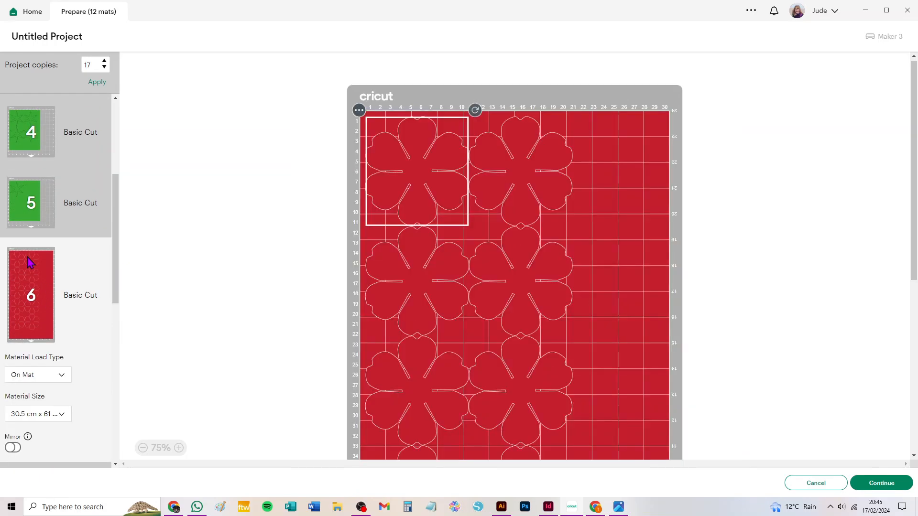
{"action": "left_click", "coordinate": [49, 414]}
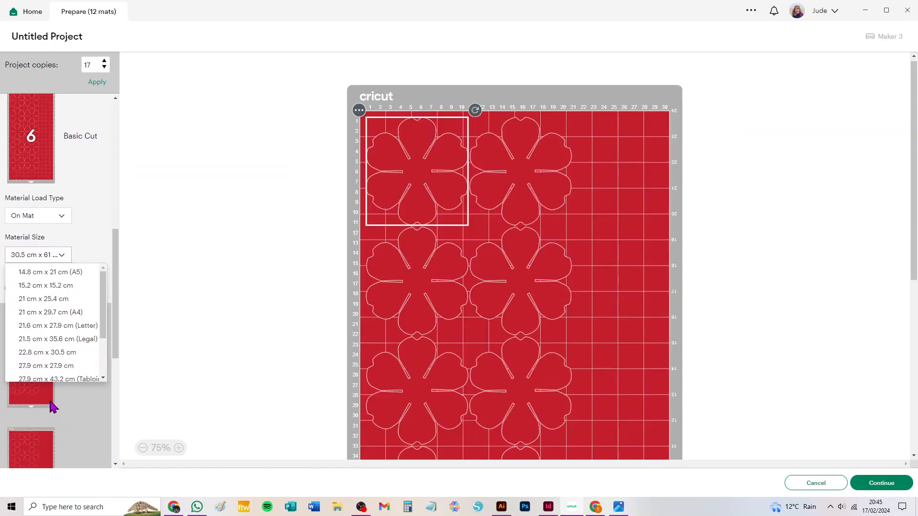
{"action": "left_click", "coordinate": [49, 326]}
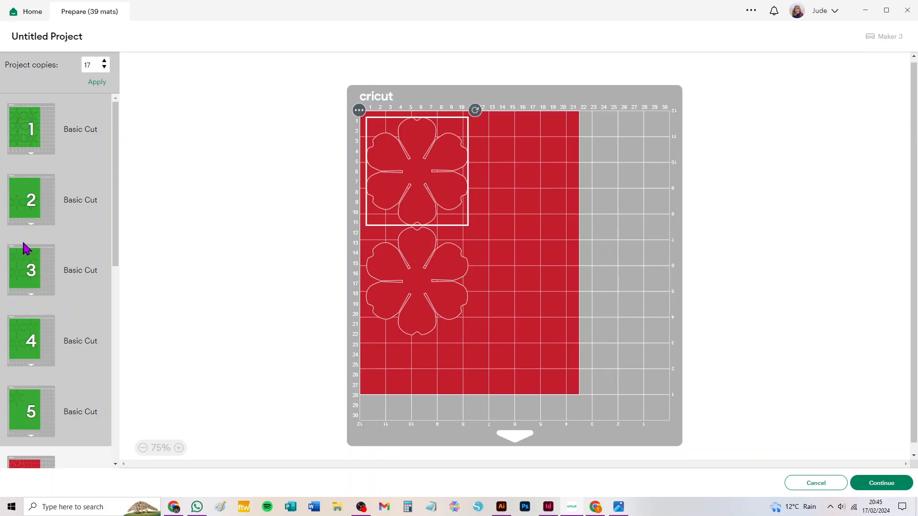
Step: Move one flower shape from red mat 7 to mat 6 and place it beside the upper flower
{"action": "scroll", "coordinate": [87, 366], "scroll_direction": "down", "scroll_amount": 3}
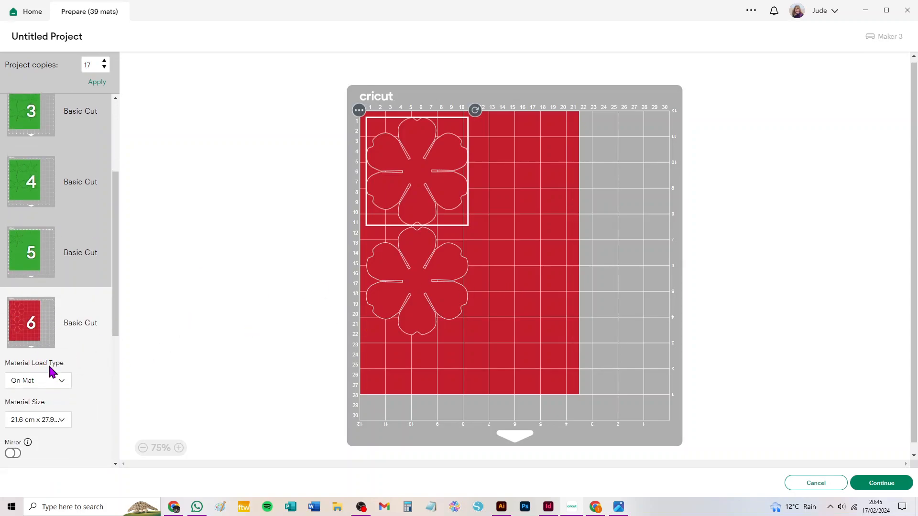
{"action": "scroll", "coordinate": [33, 334], "scroll_direction": "down", "scroll_amount": 3}
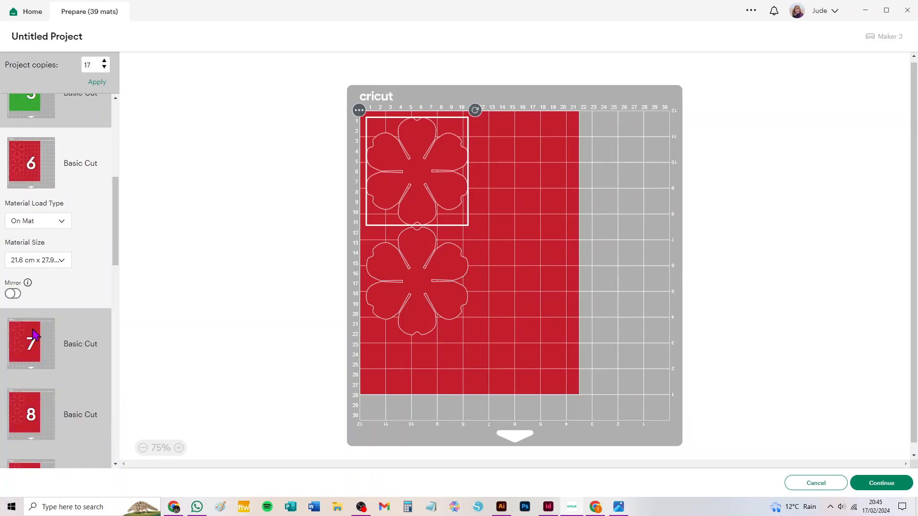
{"action": "left_click", "coordinate": [33, 335]}
{"action": "left_click", "coordinate": [359, 111]}
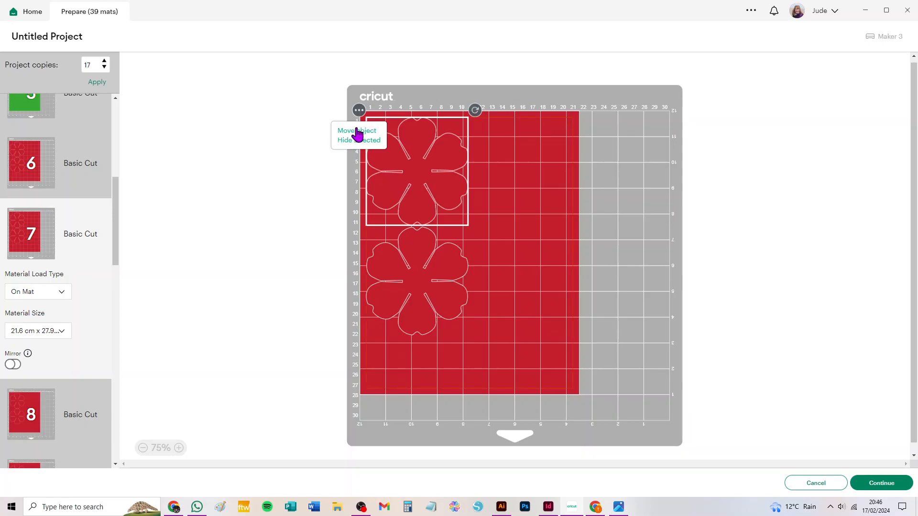
{"action": "left_click", "coordinate": [356, 132]}
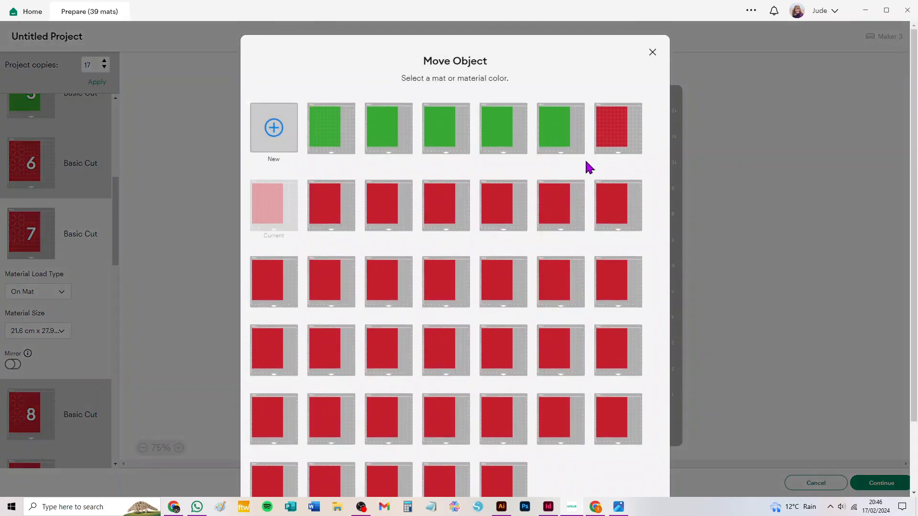
{"action": "left_click", "coordinate": [620, 128]}
{"action": "left_click", "coordinate": [641, 467]}
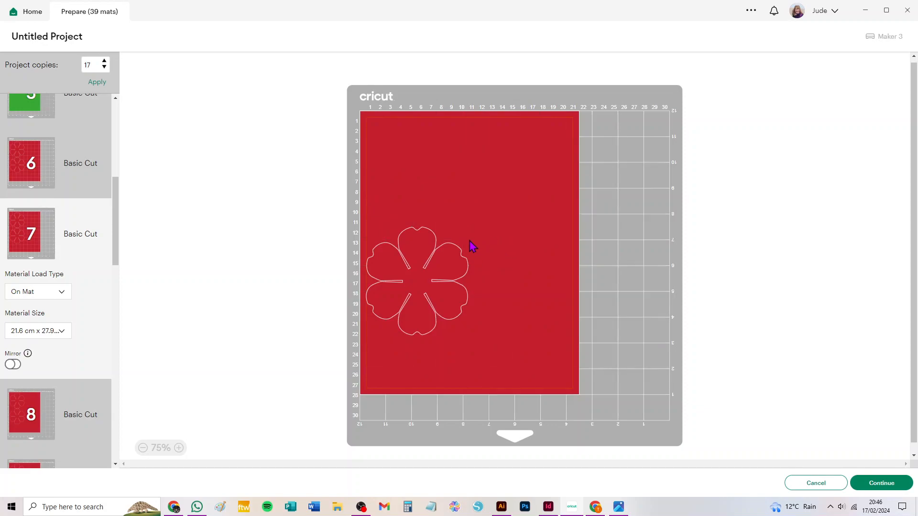
{"action": "left_click_drag", "start_coordinate": [409, 150], "coordinate": [532, 143]}
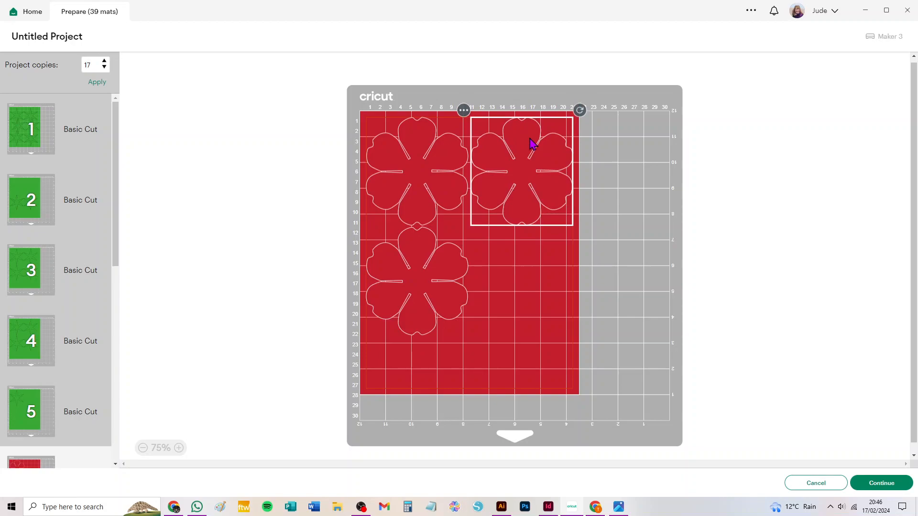
Step: Shift the lower-left and the right-hand flowers on red mat 6 downward to make room for a fourth flower
{"action": "left_click", "coordinate": [434, 276]}
{"action": "left_click_drag", "start_coordinate": [432, 272], "coordinate": [429, 275]}
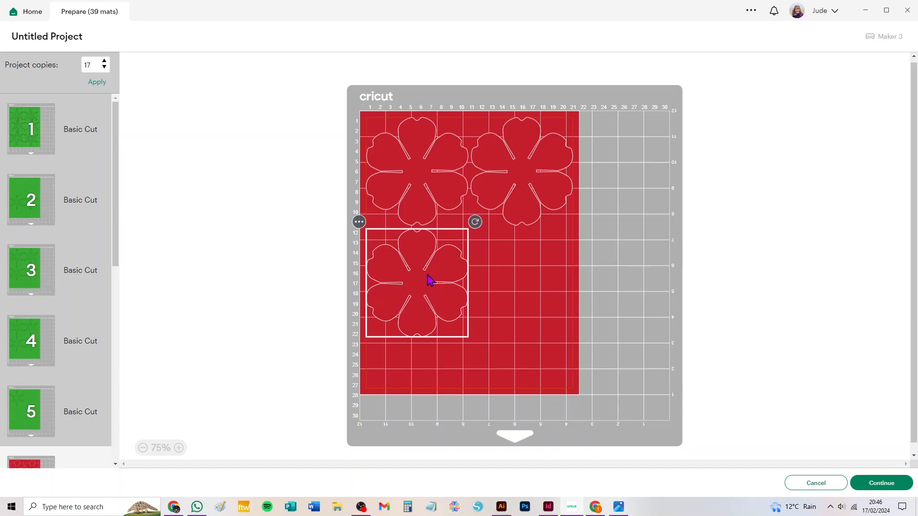
{"action": "left_click_drag", "start_coordinate": [530, 175], "coordinate": [531, 219]}
Step: Return to the canvas, attach the four red flower shapes together, and shift the attached group slightly upward
{"action": "left_click", "coordinate": [818, 483]}
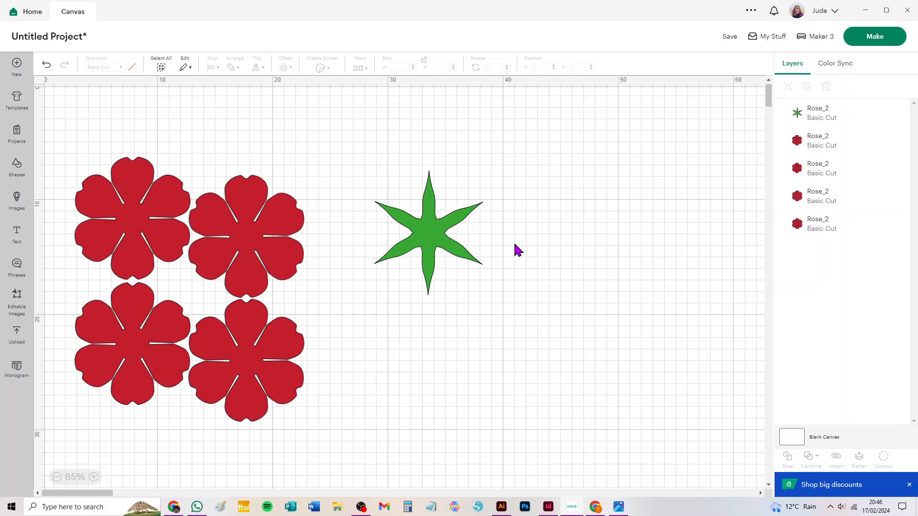
{"action": "left_click_drag", "start_coordinate": [64, 129], "coordinate": [316, 447]}
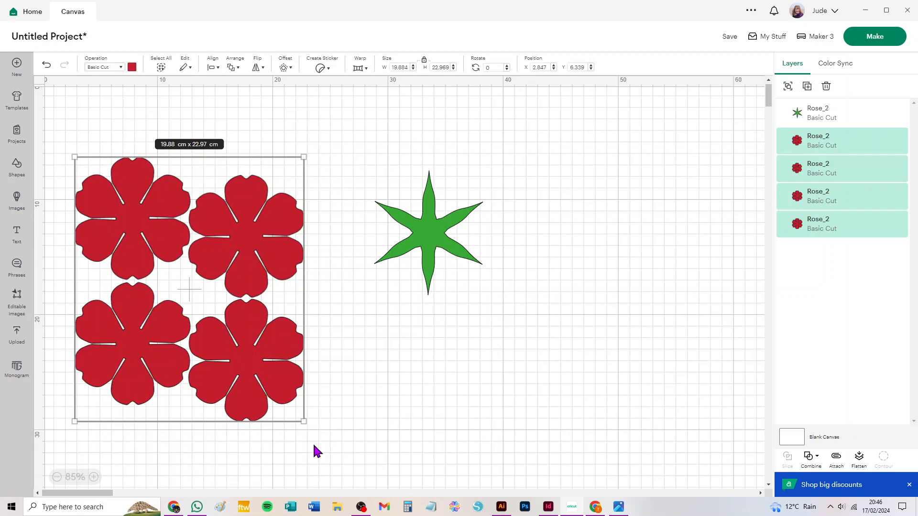
{"action": "left_click", "coordinate": [835, 460]}
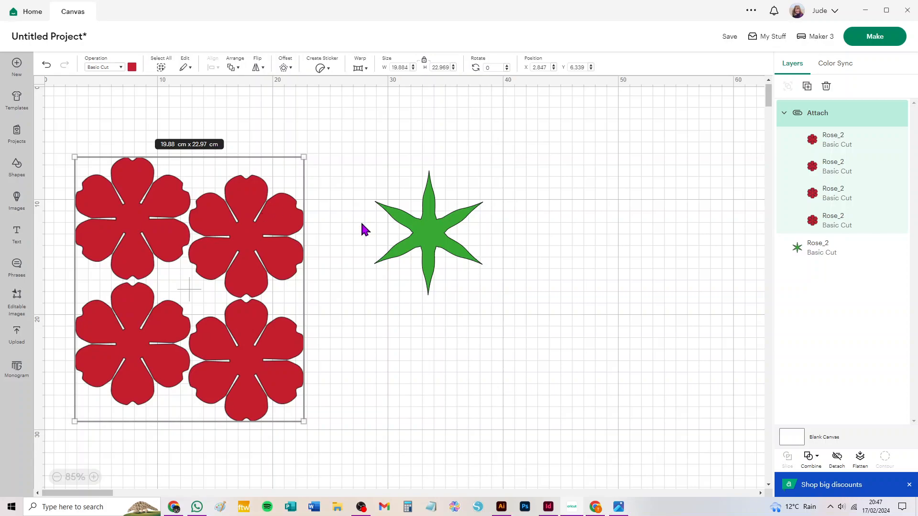
{"action": "mouse_move", "coordinate": [231, 258]}
{"action": "left_mouse_down"}
{"action": "mouse_move", "coordinate": [286, 234]}
{"action": "mouse_move", "coordinate": [246, 233]}
{"action": "mouse_move", "coordinate": [365, 129]}
{"action": "mouse_move", "coordinate": [236, 257]}
{"action": "left_mouse_up"}
Step: Move the green leaf shape upward and paste a copy of it on its right-hand side
{"action": "left_click_drag", "start_coordinate": [427, 242], "coordinate": [441, 190]}
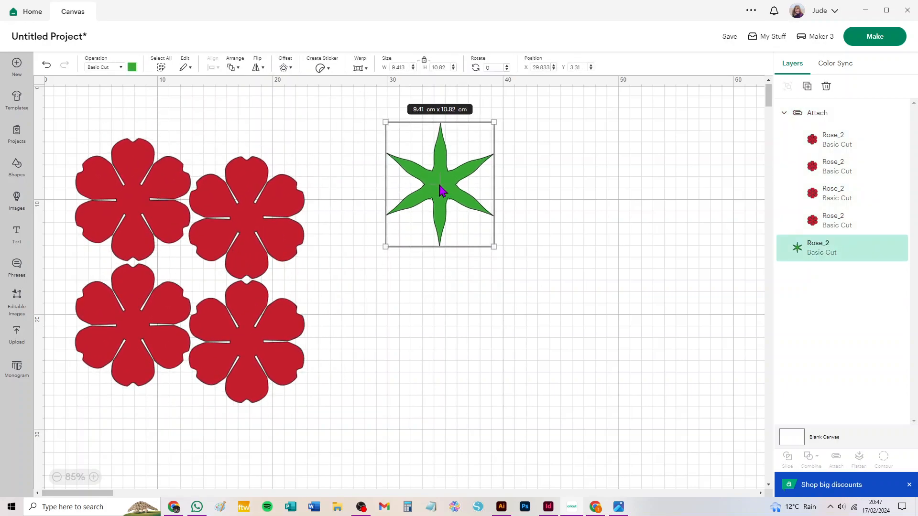
{"action": "key", "text": "ctrl+c"}
{"action": "key", "text": "ctrl+v"}
{"action": "left_click_drag", "start_coordinate": [111, 166], "coordinate": [549, 212]}
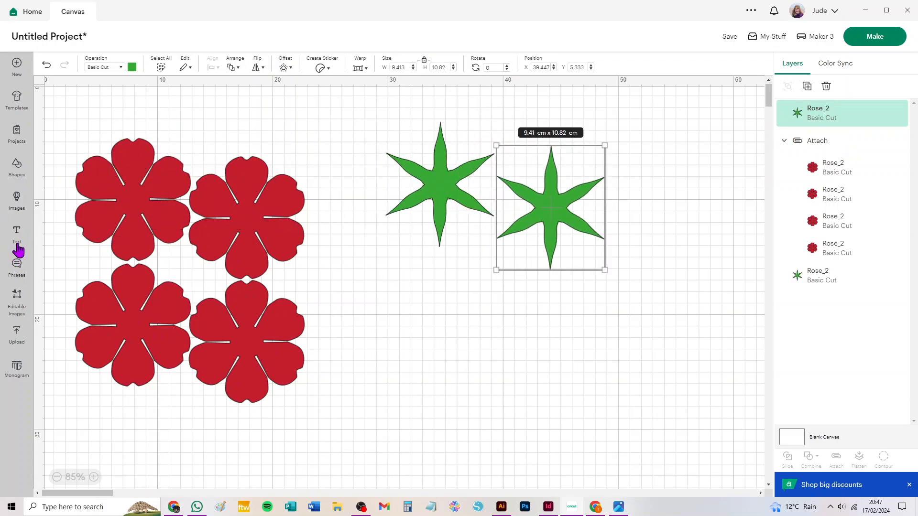
Step: Add a square below the leaves and resize it, with proportions unlocked, to 21 cm wide and 27.9 cm high as a page guide
{"action": "left_click", "coordinate": [16, 167]}
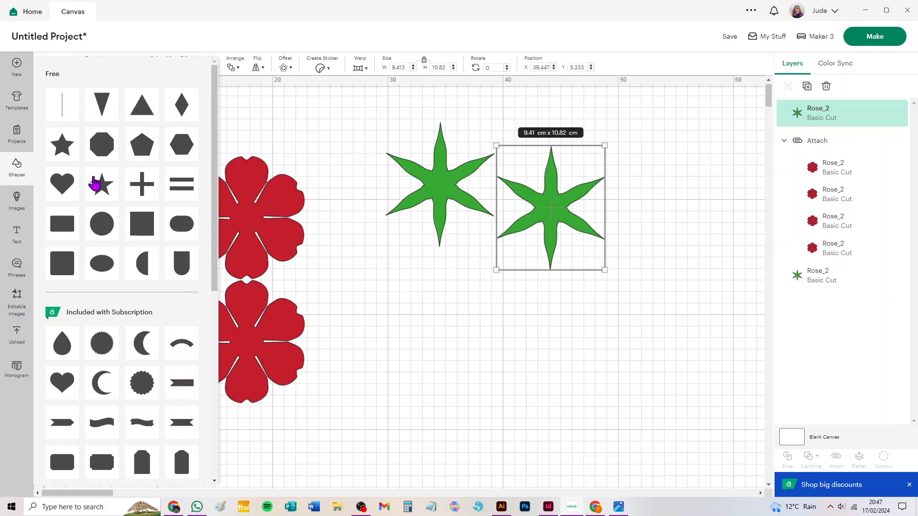
{"action": "left_click", "coordinate": [142, 228]}
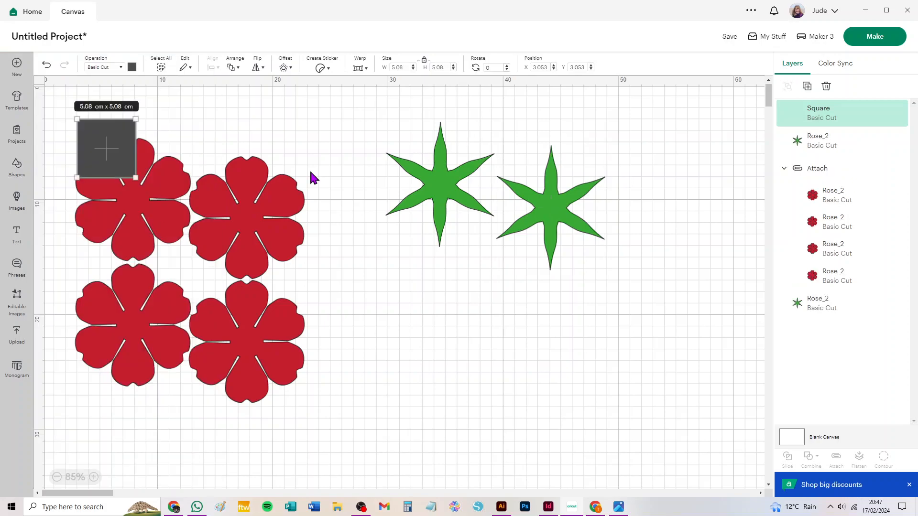
{"action": "left_click_drag", "start_coordinate": [128, 137], "coordinate": [485, 327]}
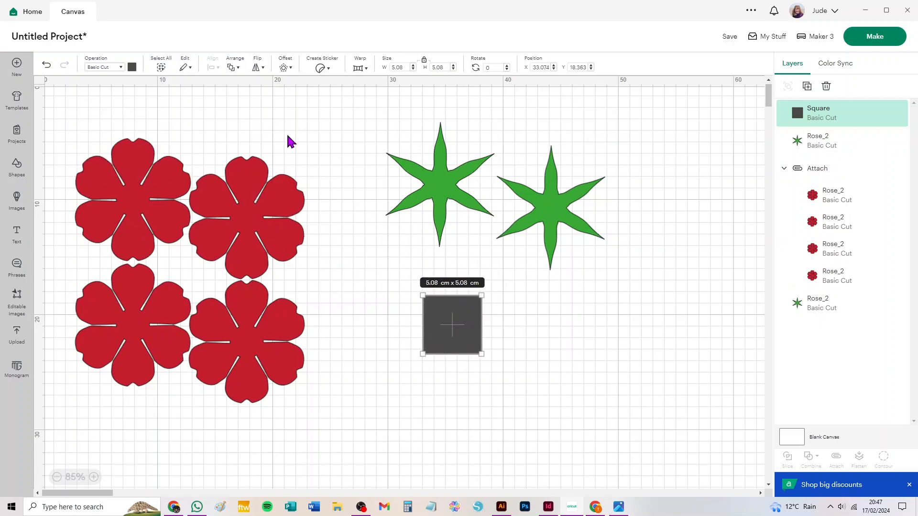
{"action": "double_click", "coordinate": [399, 67]}
{"action": "key", "text": "Return"}
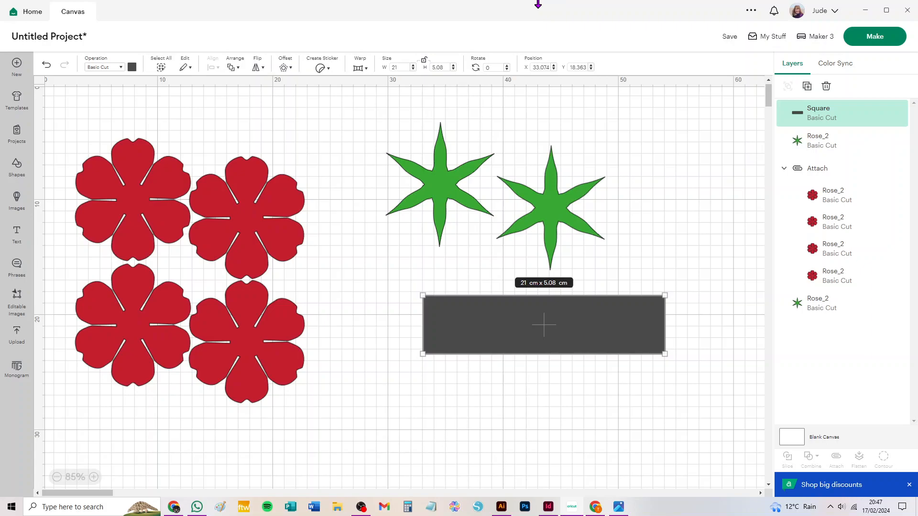
{"action": "left_click", "coordinate": [437, 66]}
{"action": "key", "text": "Return"}
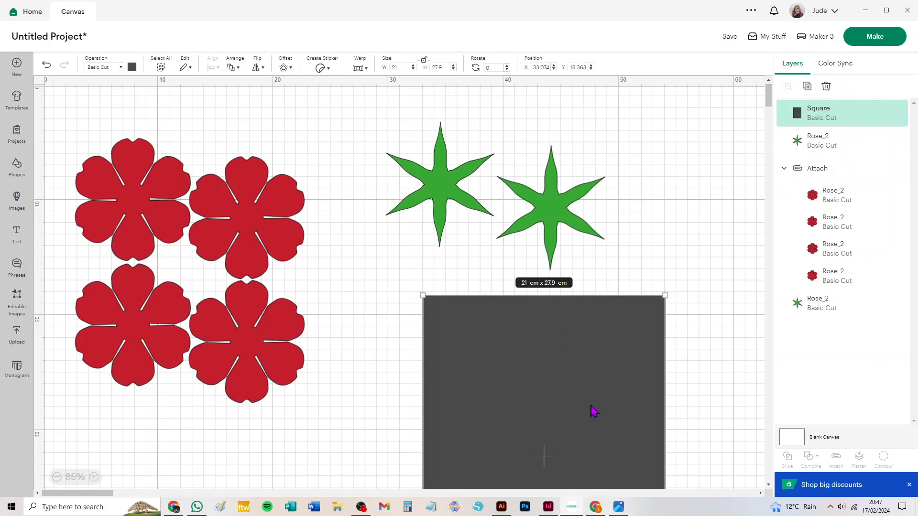
Step: Send the page-size rectangle to the back and position it behind the two leaf shapes
{"action": "left_click_drag", "start_coordinate": [447, 205], "coordinate": [498, 328]}
{"action": "left_click", "coordinate": [610, 360]}
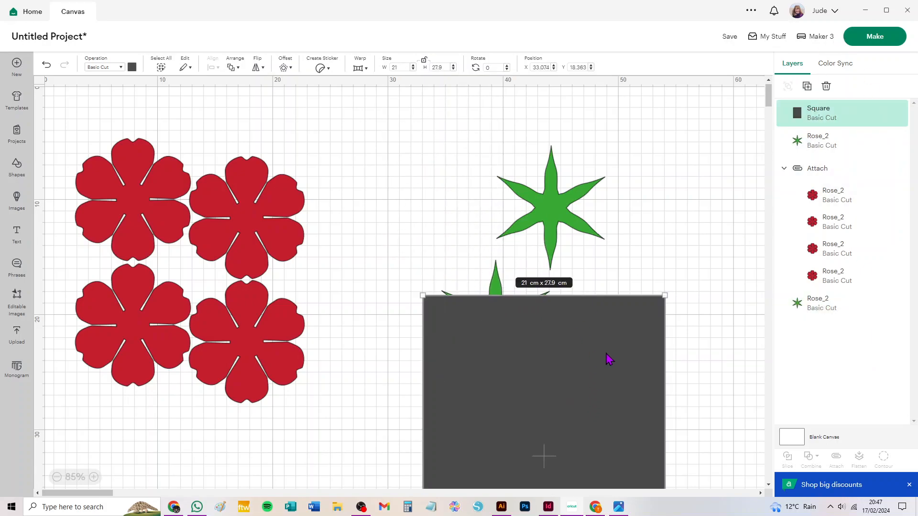
{"action": "key", "text": "ctrl+shift+Down"}
{"action": "left_click_drag", "start_coordinate": [489, 328], "coordinate": [430, 205]}
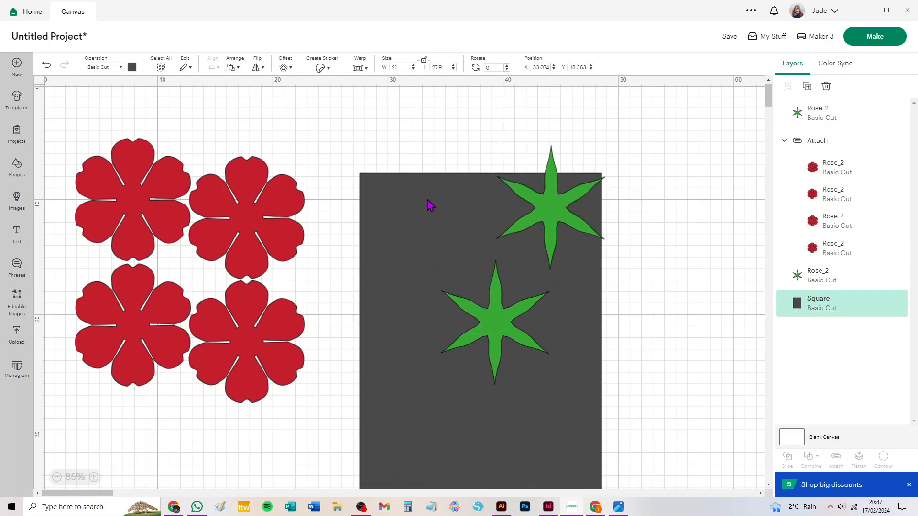
Step: Place the two leaf shapes side by side along the upper edge of the page-size rectangle
{"action": "left_click", "coordinate": [691, 332]}
{"action": "left_click_drag", "start_coordinate": [499, 327], "coordinate": [420, 242]}
{"action": "left_click_drag", "start_coordinate": [559, 210], "coordinate": [529, 248]}
{"action": "left_click", "coordinate": [653, 331]}
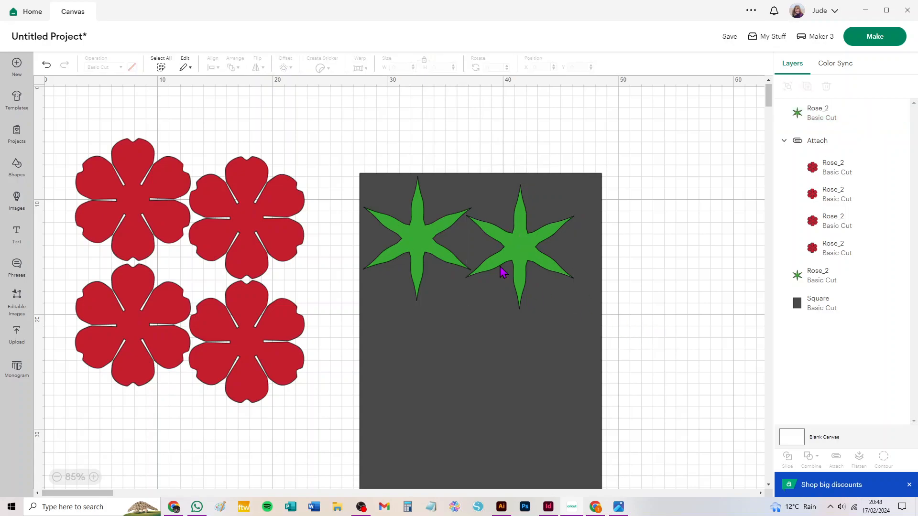
Step: Add four leaf copies and nest them in two more staggered rows of two within the page-size rectangle
{"action": "left_click", "coordinate": [522, 257]}
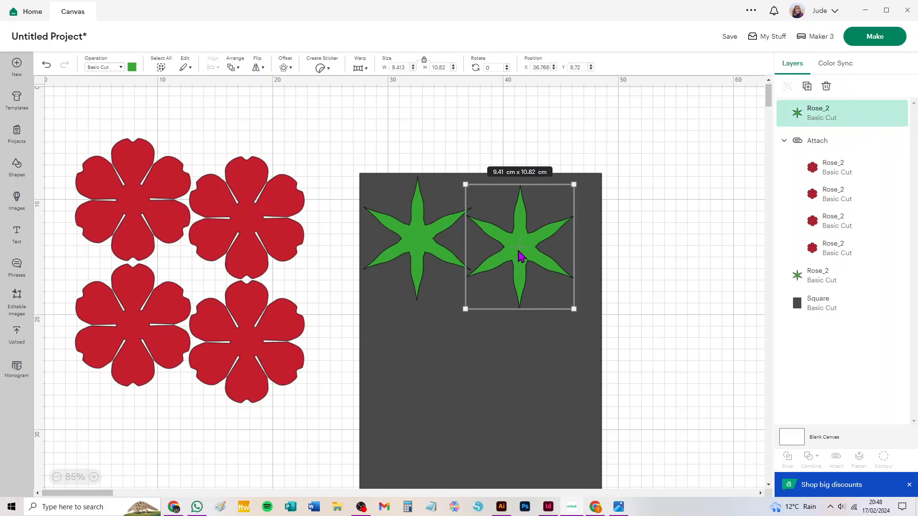
{"action": "key", "text": "ctrl+d"}
{"action": "left_click_drag", "start_coordinate": [150, 194], "coordinate": [436, 322]}
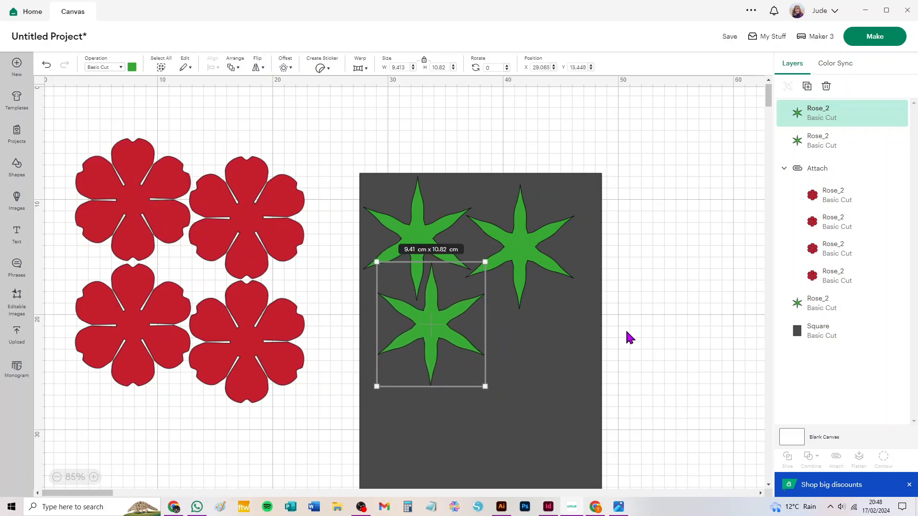
{"action": "key", "text": "ctrl+d"}
{"action": "left_click_drag", "start_coordinate": [182, 222], "coordinate": [539, 335]}
{"action": "left_click_drag", "start_coordinate": [523, 241], "coordinate": [531, 235]}
{"action": "left_click_drag", "start_coordinate": [536, 344], "coordinate": [543, 333]}
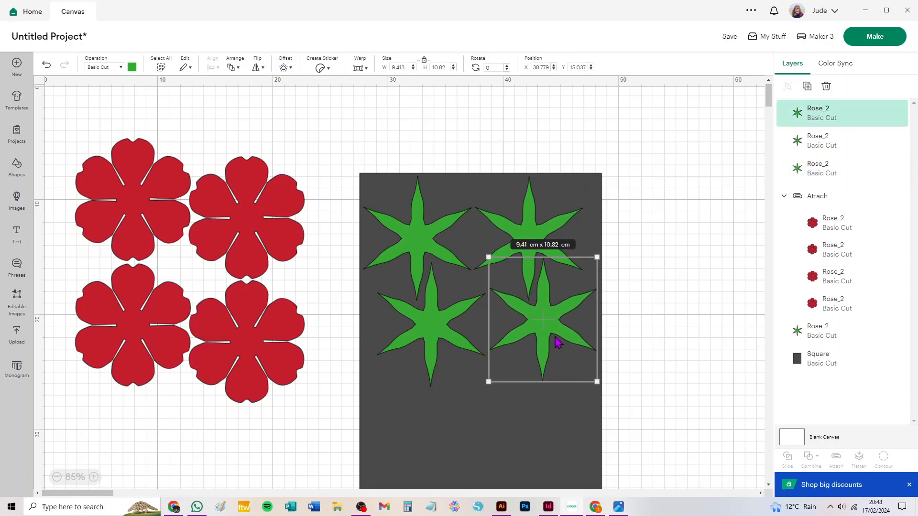
{"action": "key", "text": "ctrl+d"}
{"action": "left_click_drag", "start_coordinate": [184, 232], "coordinate": [525, 411]}
Step: Delete the guide rectangle and attach the six green leaf shapes together
{"action": "left_click", "coordinate": [597, 198]}
{"action": "key", "text": "Delete"}
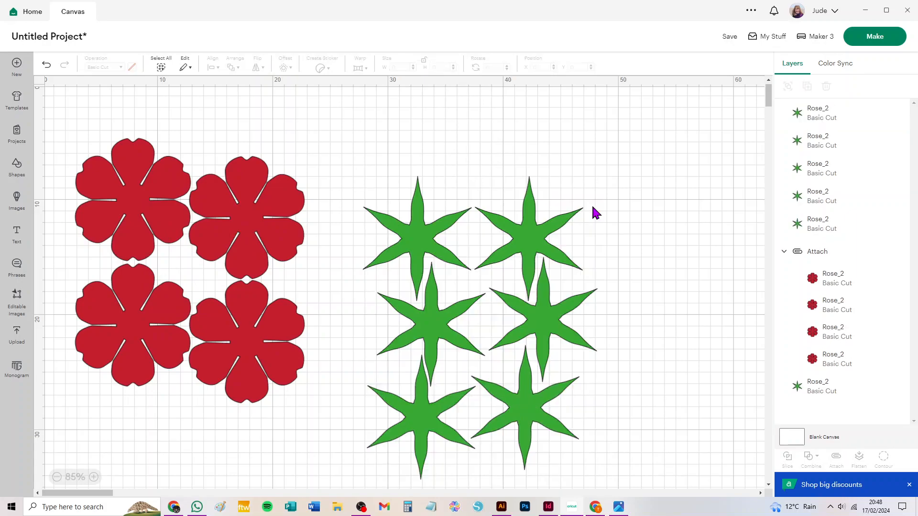
{"action": "left_click_drag", "start_coordinate": [653, 160], "coordinate": [355, 482]}
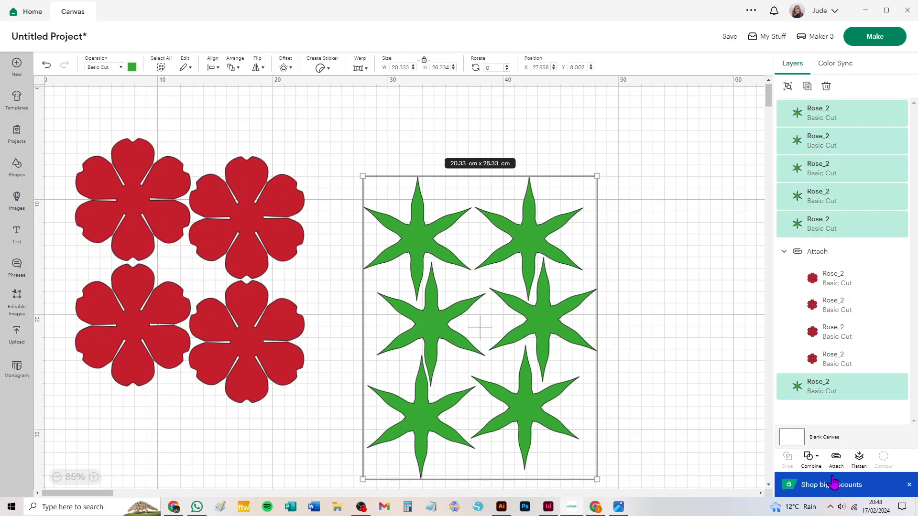
{"action": "left_click", "coordinate": [836, 459]}
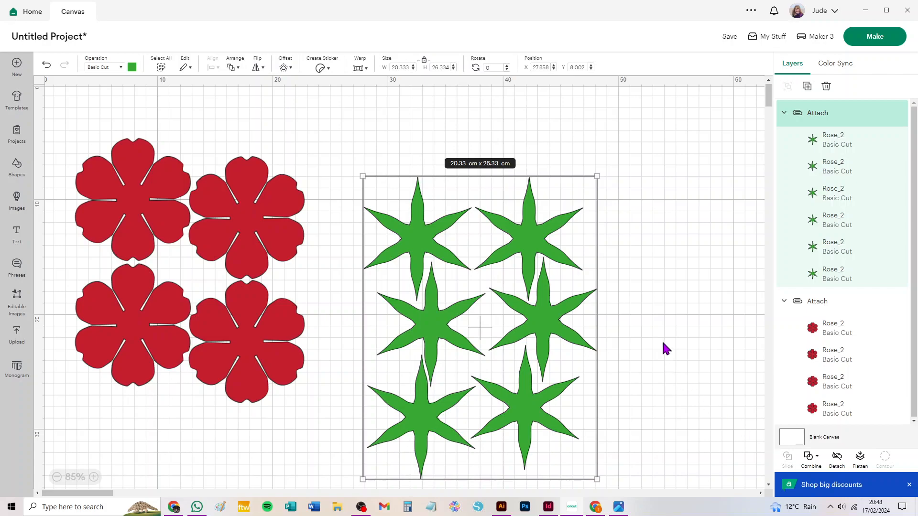
{"action": "left_click", "coordinate": [663, 324]}
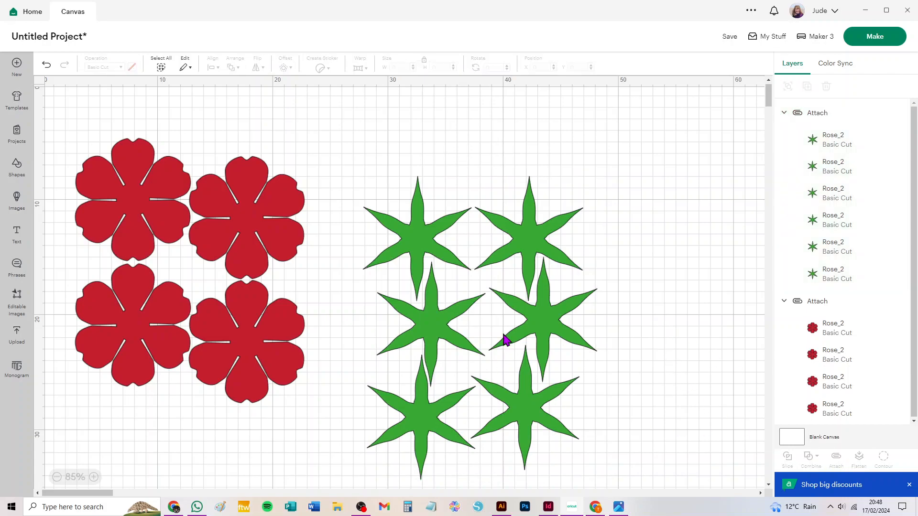
Step: Preview the attached leaf and petal sets on the cutting mats and return to the canvas
{"action": "left_click", "coordinate": [520, 328]}
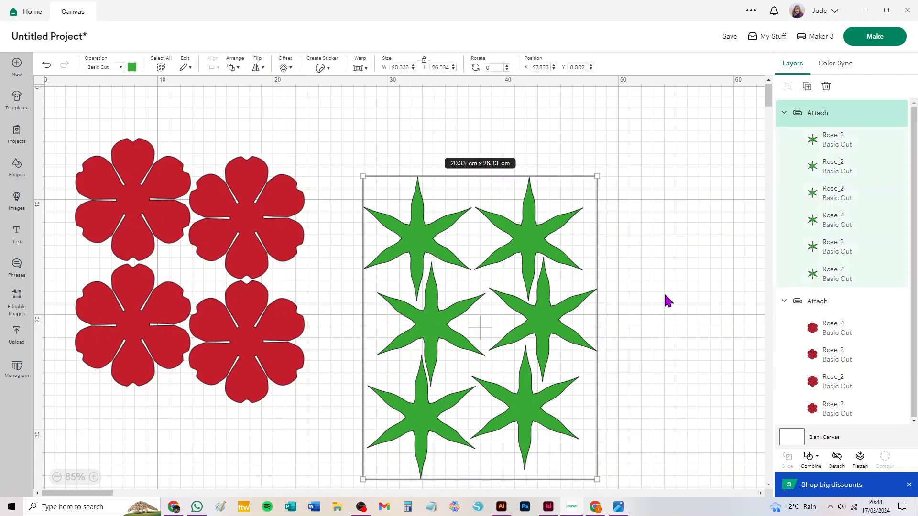
{"action": "left_click", "coordinate": [646, 277]}
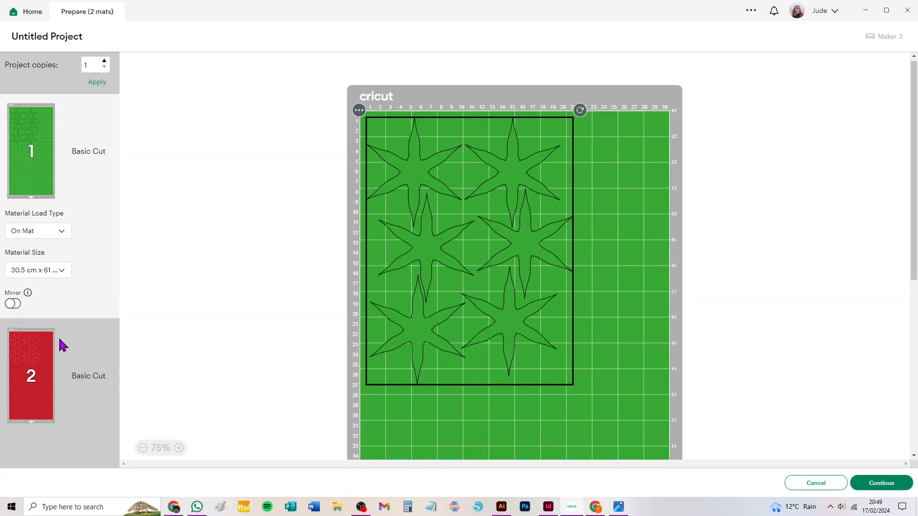
{"action": "left_click", "coordinate": [814, 484]}
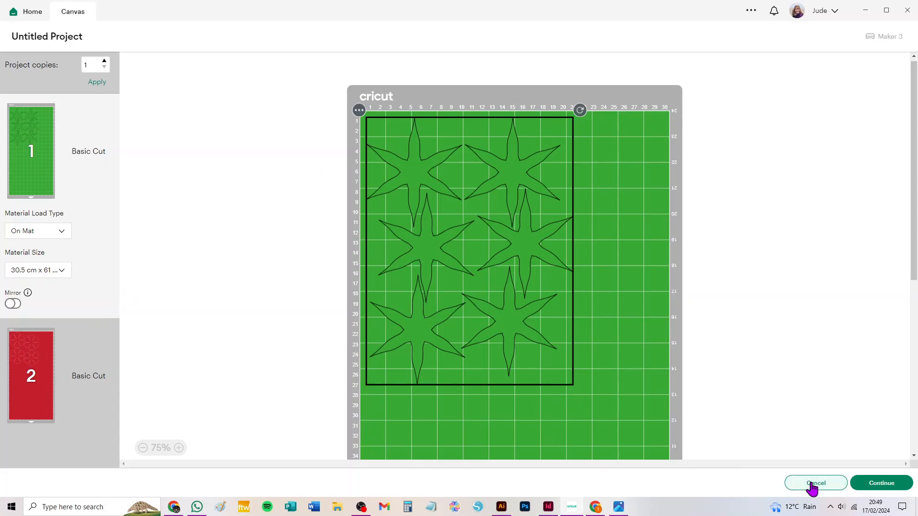
{"action": "left_click_drag", "start_coordinate": [607, 175], "coordinate": [387, 381]}
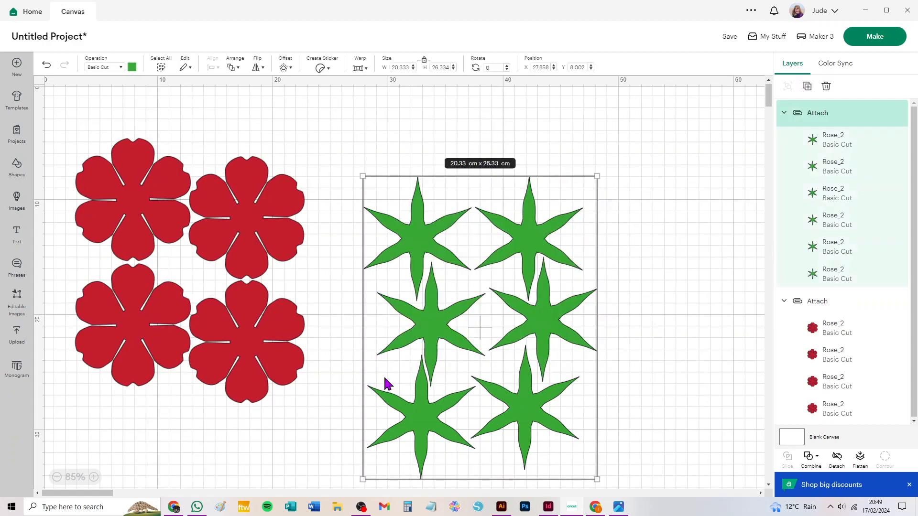
{"action": "key", "text": "Delete"}
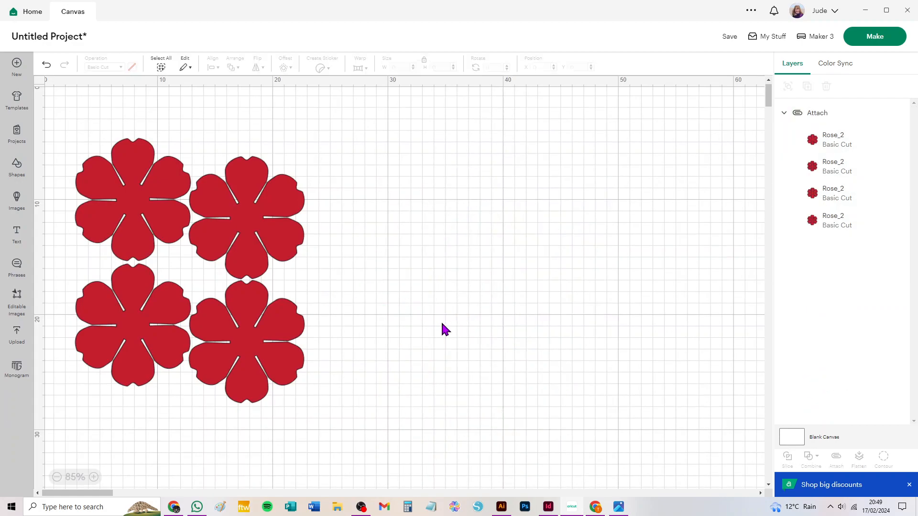
{"action": "key", "text": "ctrl+z"}
Step: Reposition the attached leaf set and the attached petal set as separate blocks side by side on the canvas
{"action": "left_click_drag", "start_coordinate": [503, 262], "coordinate": [520, 261]}
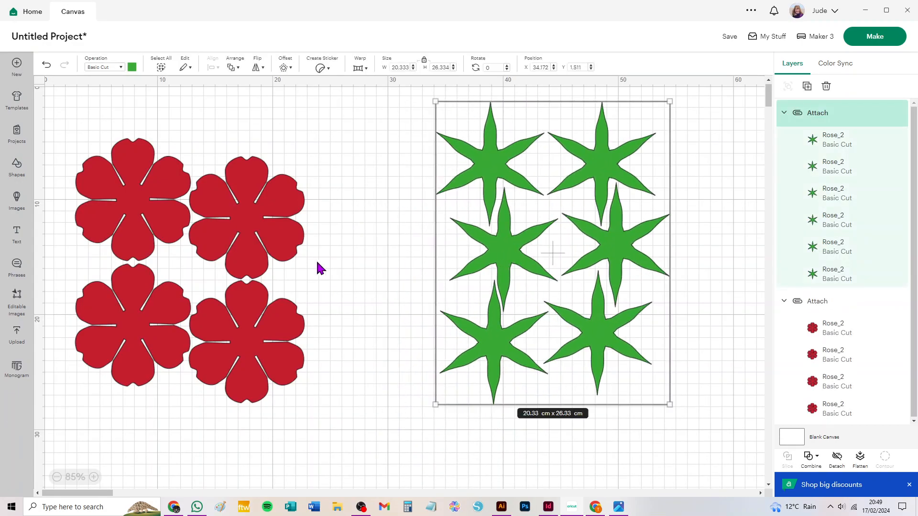
{"action": "mouse_move", "coordinate": [240, 217]}
{"action": "left_mouse_down"}
{"action": "mouse_move", "coordinate": [316, 238]}
{"action": "mouse_move", "coordinate": [258, 207]}
{"action": "mouse_move", "coordinate": [268, 205]}
{"action": "mouse_move", "coordinate": [256, 210]}
{"action": "left_mouse_up"}
{"action": "left_click_drag", "start_coordinate": [618, 248], "coordinate": [595, 282]}
{"action": "left_click", "coordinate": [687, 270]}
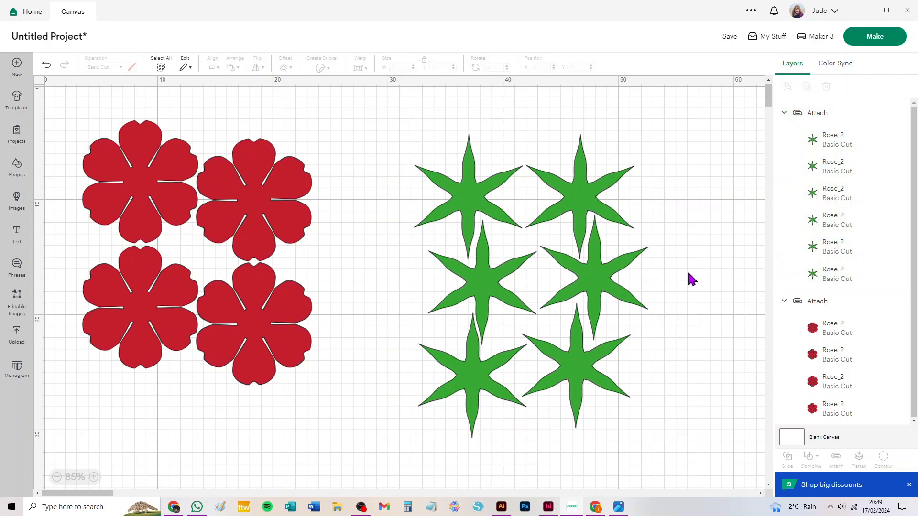
Step: Detach the leaf set and delete five leaf shapes, keeping only the first one of the upper row
{"action": "left_click", "coordinate": [610, 288]}
{"action": "left_click", "coordinate": [837, 471]}
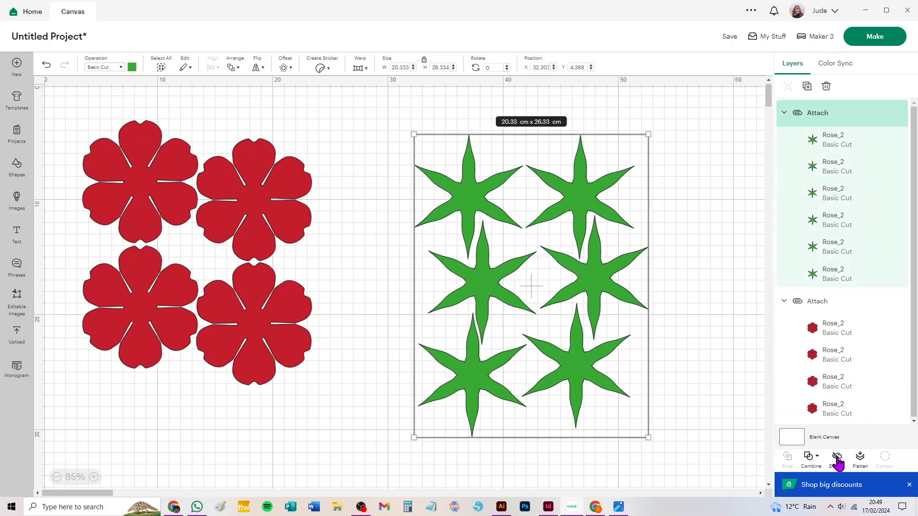
{"action": "left_click_drag", "start_coordinate": [416, 273], "coordinate": [662, 441]}
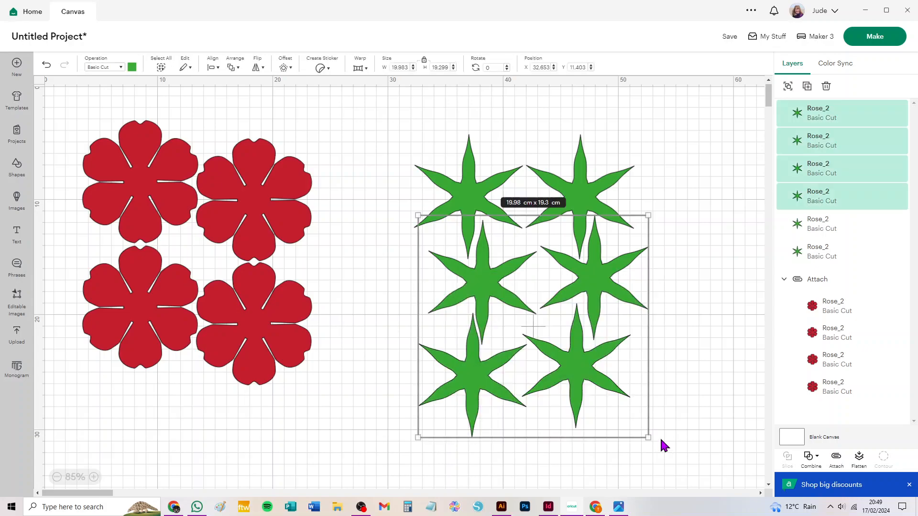
{"action": "key", "text": "Delete"}
{"action": "left_click_drag", "start_coordinate": [663, 154], "coordinate": [576, 248]}
{"action": "key", "text": "Delete"}
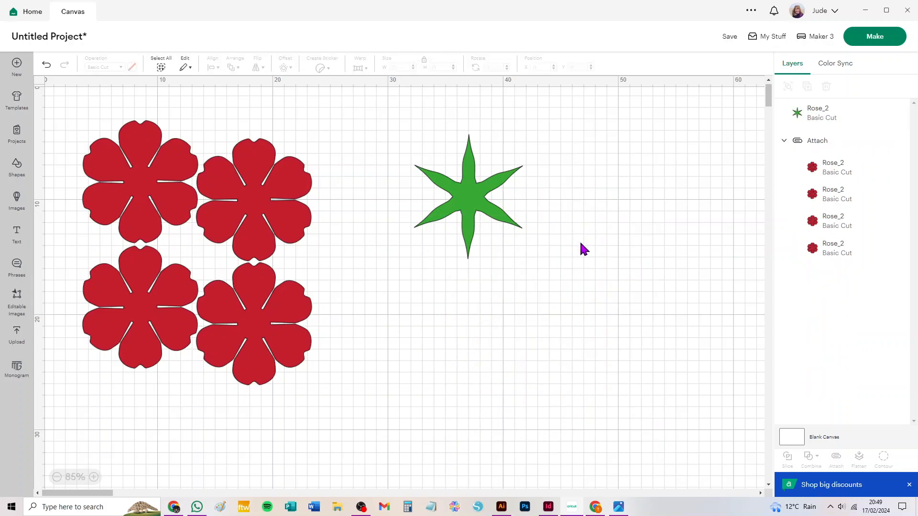
Step: Prepare 17 project copies for cutting and set the green mat's material size to 30.5 cm x 30.5 cm
{"action": "left_click", "coordinate": [876, 44]}
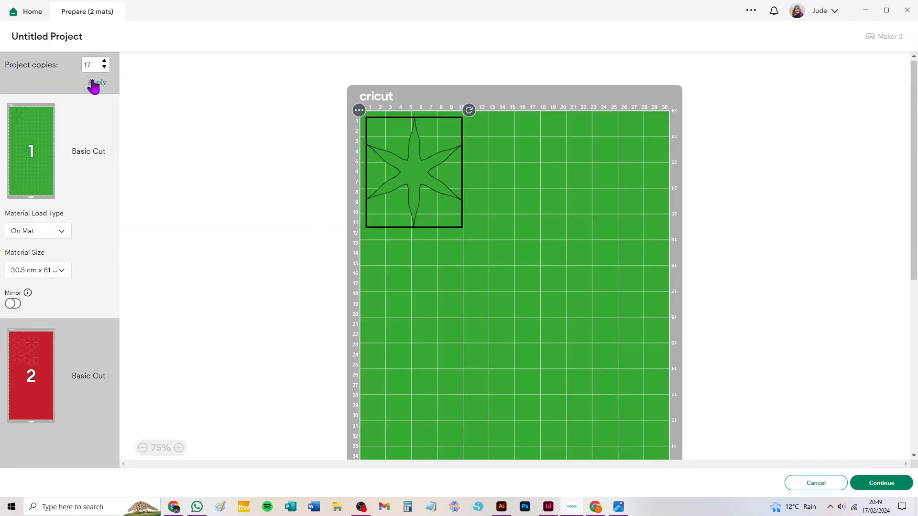
{"action": "left_click", "coordinate": [96, 82]}
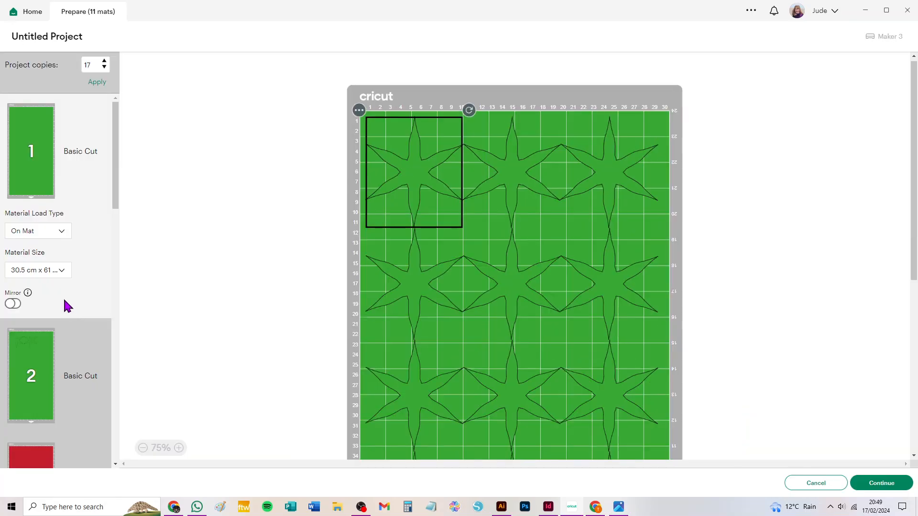
{"action": "left_click", "coordinate": [43, 271]}
{"action": "scroll", "coordinate": [66, 380], "scroll_direction": "down", "scroll_amount": 3}
{"action": "left_click", "coordinate": [50, 364]}
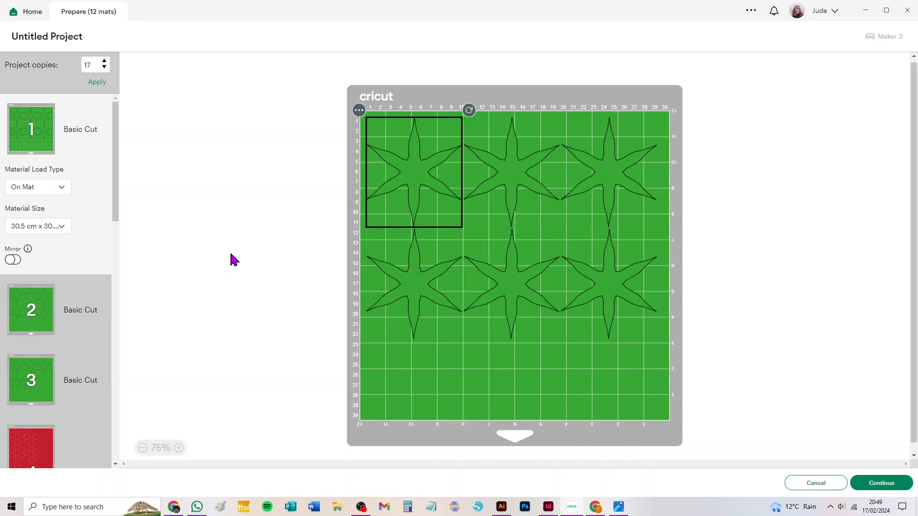
Step: Nest the second row of three leaf shapes up into the gaps of the first row on green mat 1
{"action": "left_click_drag", "start_coordinate": [416, 168], "coordinate": [428, 249]}
{"action": "left_click", "coordinate": [529, 279]}
{"action": "left_click_drag", "start_coordinate": [528, 279], "coordinate": [537, 250]}
{"action": "left_click_drag", "start_coordinate": [615, 285], "coordinate": [629, 258]}
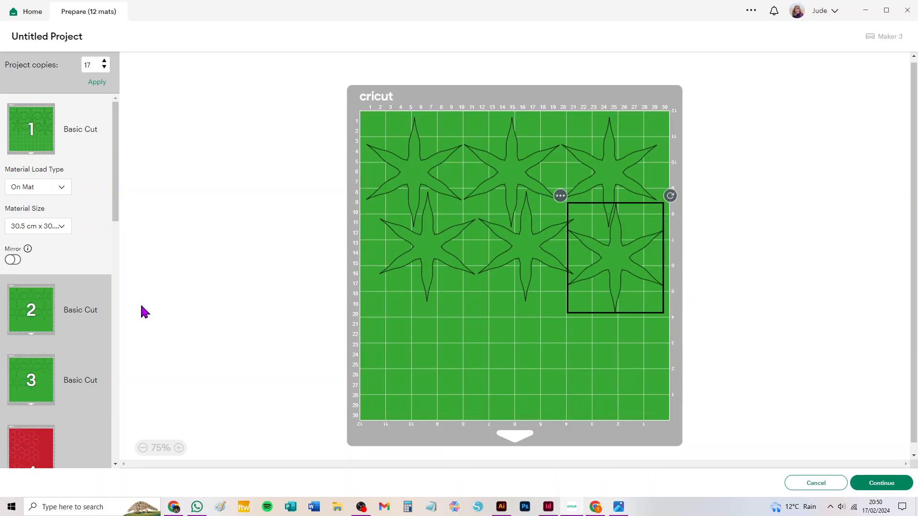
Step: Set red mat 4's material size to 30.5 cm x 30.5 cm, try moving its attached petals, and return to the canvas
{"action": "scroll", "coordinate": [58, 410], "scroll_direction": "down", "scroll_amount": 3}
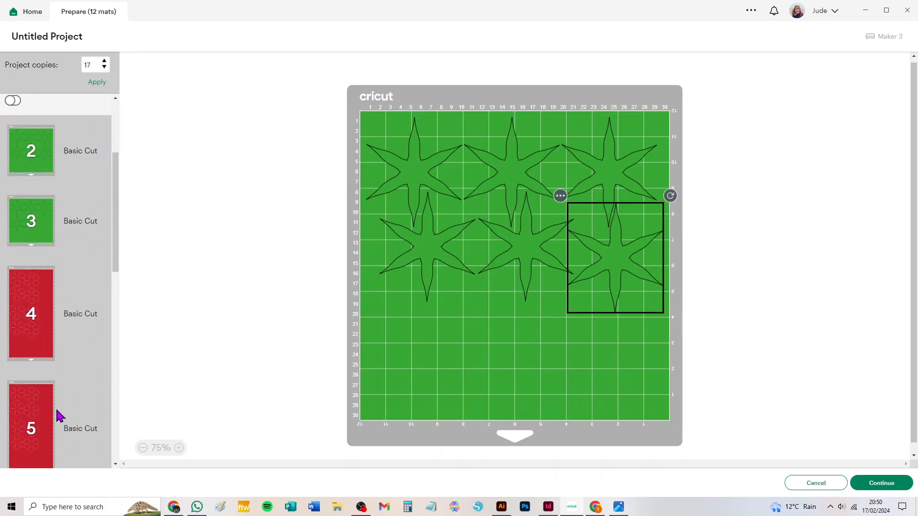
{"action": "left_click", "coordinate": [29, 318]}
{"action": "left_click", "coordinate": [33, 325]}
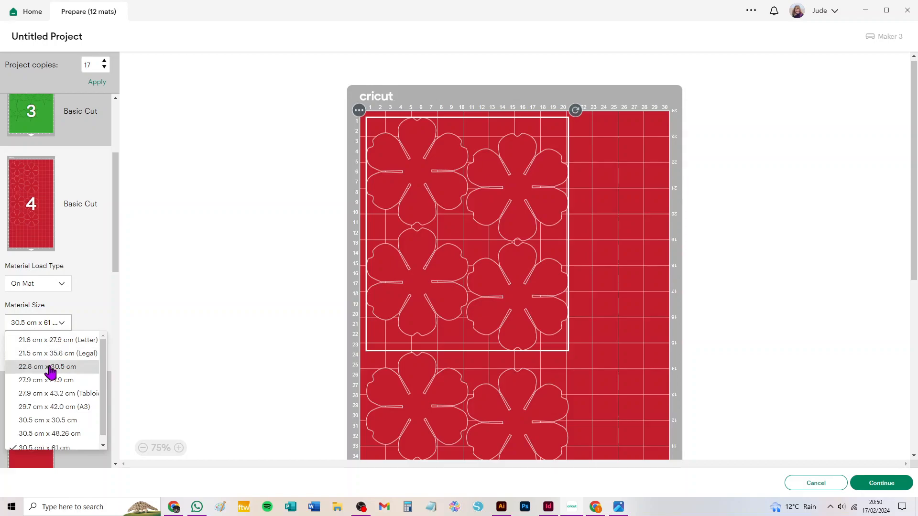
{"action": "left_click", "coordinate": [55, 413]}
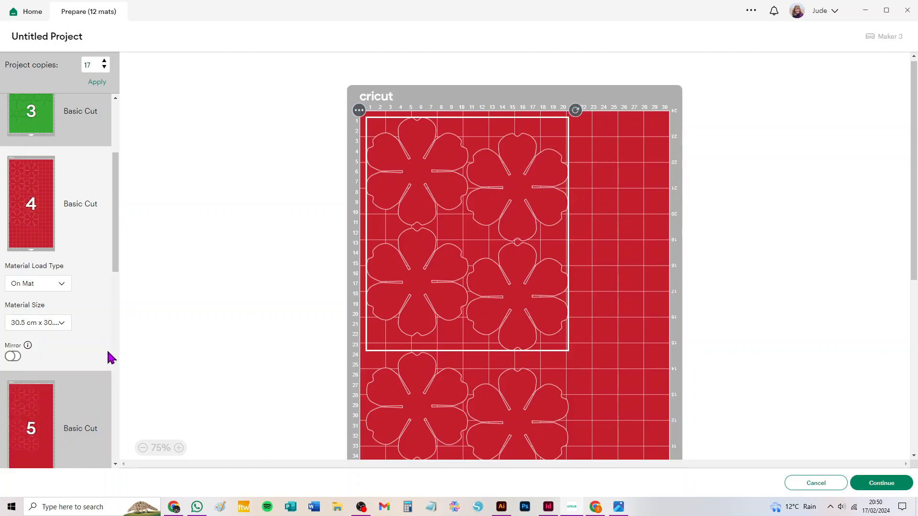
{"action": "scroll", "coordinate": [54, 314], "scroll_direction": "down", "scroll_amount": 5}
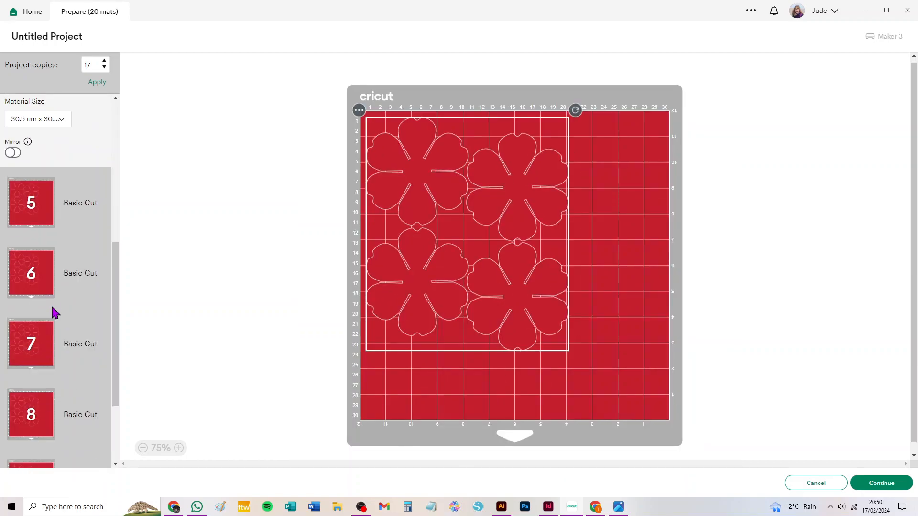
{"action": "left_click_drag", "start_coordinate": [505, 186], "coordinate": [485, 172]}
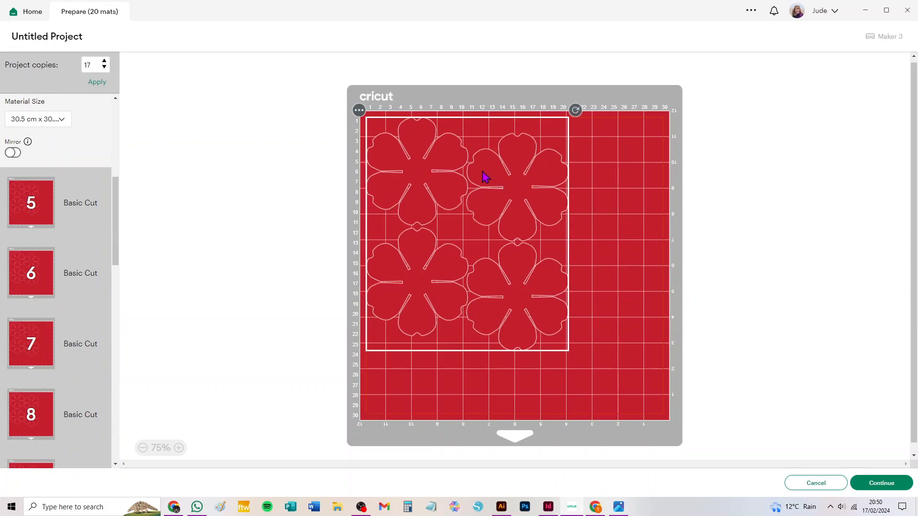
{"action": "left_click", "coordinate": [809, 484]}
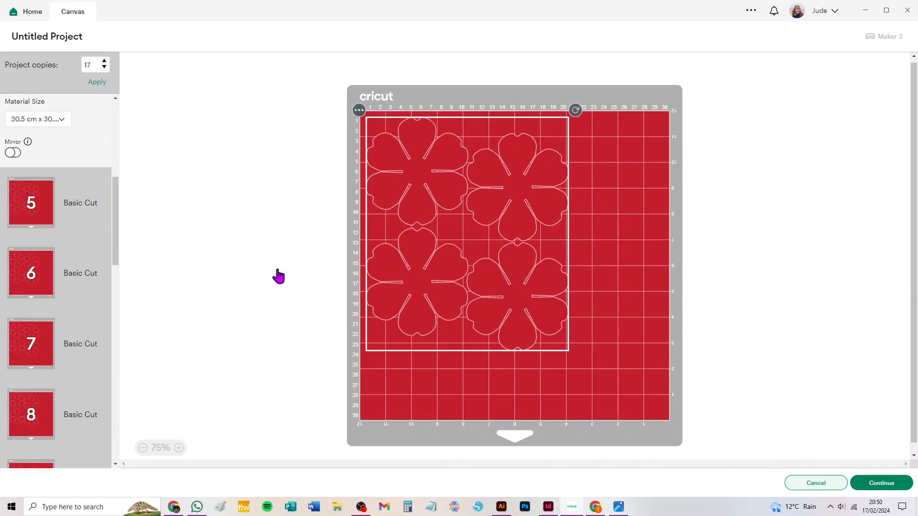
Step: Detach the four red petal shapes from each other and delete the remaining green leaf shape
{"action": "left_click", "coordinate": [275, 300]}
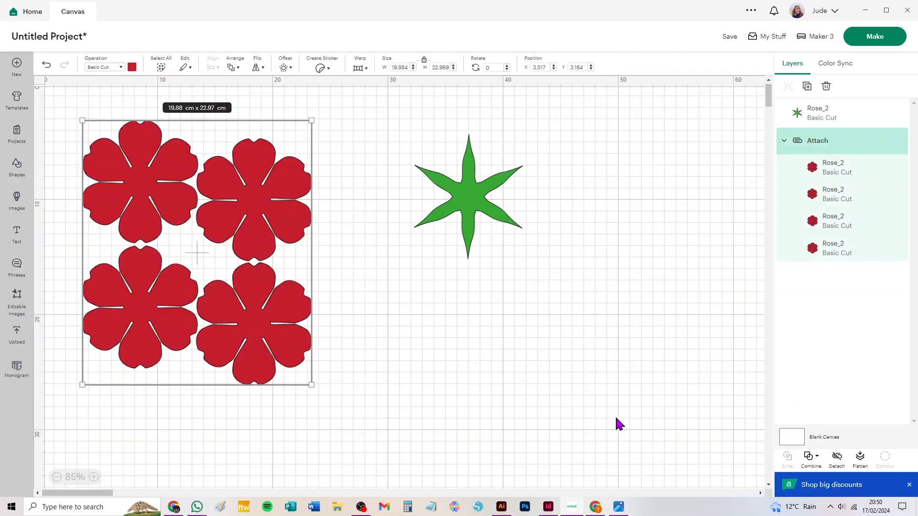
{"action": "left_click", "coordinate": [835, 461]}
{"action": "left_click", "coordinate": [438, 247]}
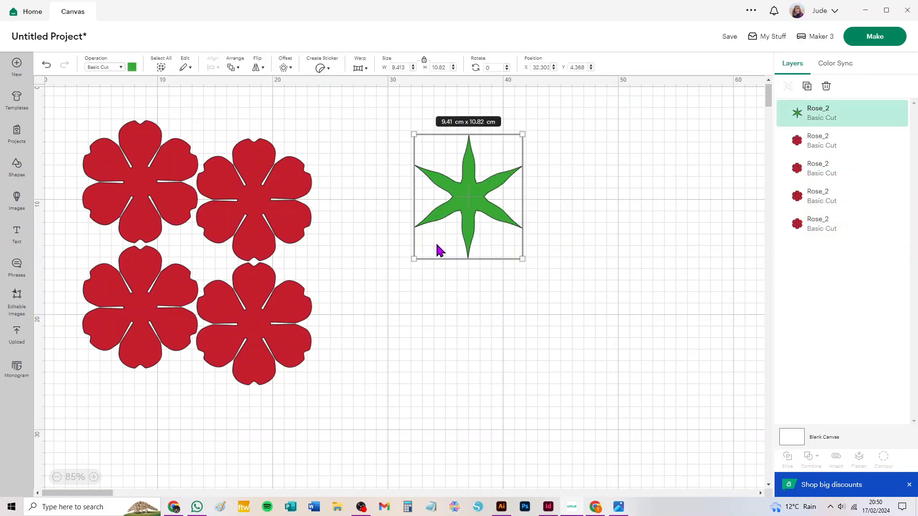
{"action": "key", "text": "Delete"}
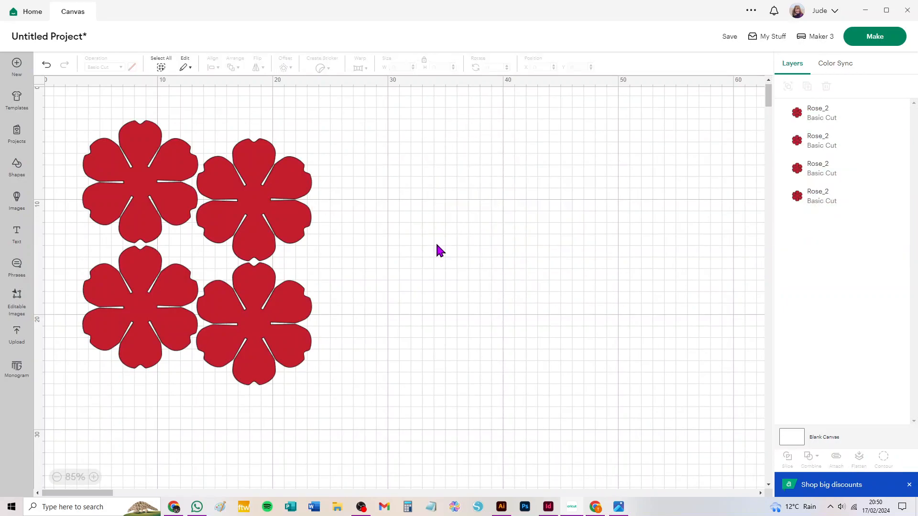
Step: Prepare 17 project copies of the loose petals for cutting with a material size of 30.5 cm x 30.5 cm
{"action": "left_click", "coordinate": [875, 38]}
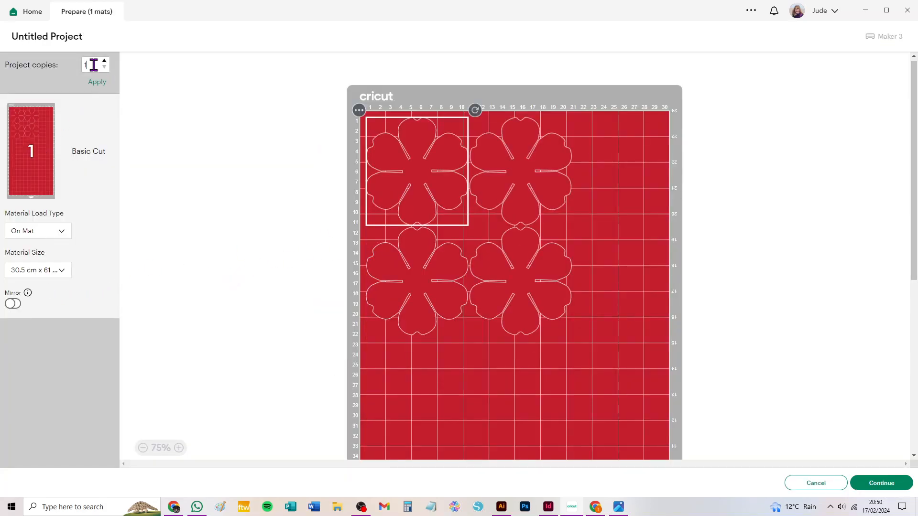
{"action": "type", "text": "7"}
{"action": "left_click", "coordinate": [102, 84]}
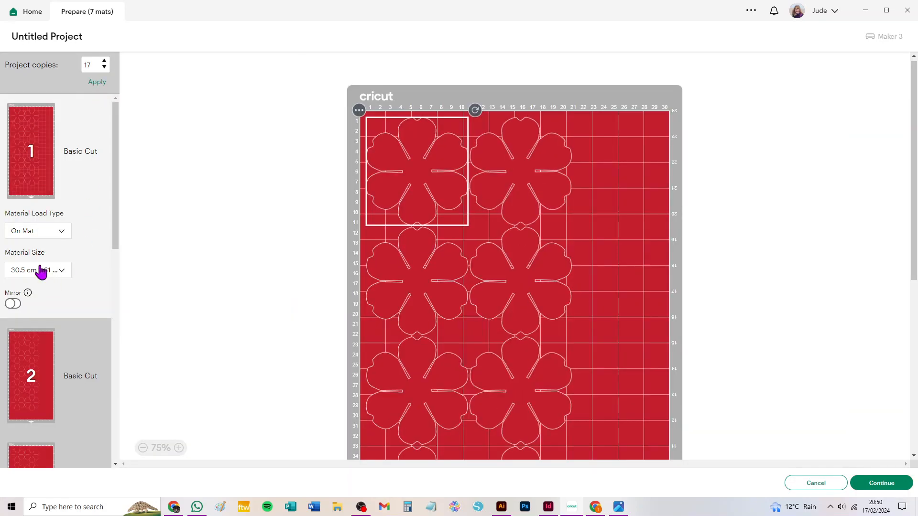
{"action": "left_click", "coordinate": [51, 272]}
{"action": "scroll", "coordinate": [64, 375], "scroll_direction": "down", "scroll_amount": 2}
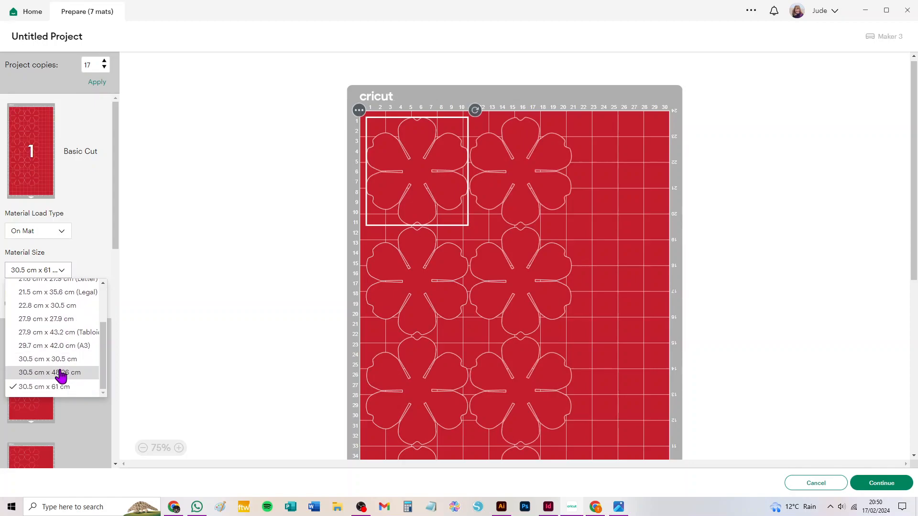
{"action": "left_click", "coordinate": [47, 360]}
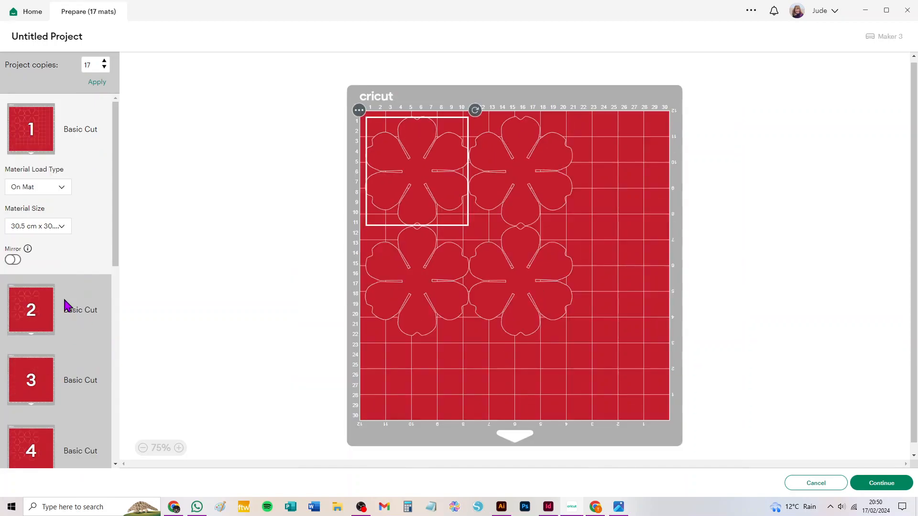
Step: Spread the petals on mat 1 by moving one to the mat's right edge and another to its lower-left corner
{"action": "scroll", "coordinate": [66, 297], "scroll_direction": "down", "scroll_amount": 15}
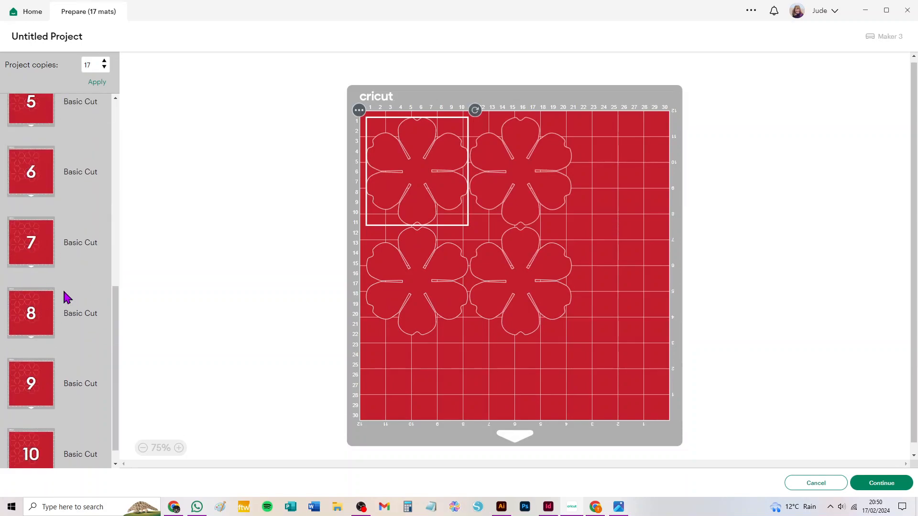
{"action": "scroll", "coordinate": [65, 289], "scroll_direction": "up", "scroll_amount": 15}
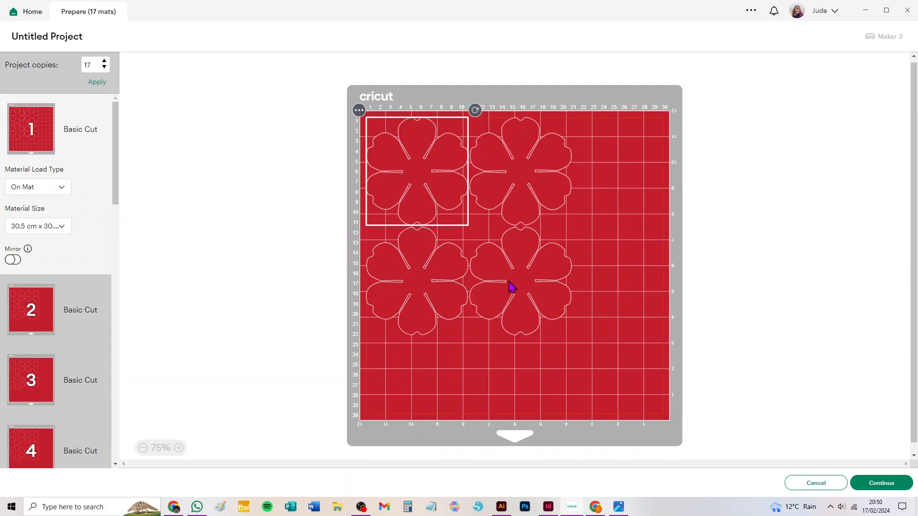
{"action": "left_click_drag", "start_coordinate": [521, 276], "coordinate": [675, 231]}
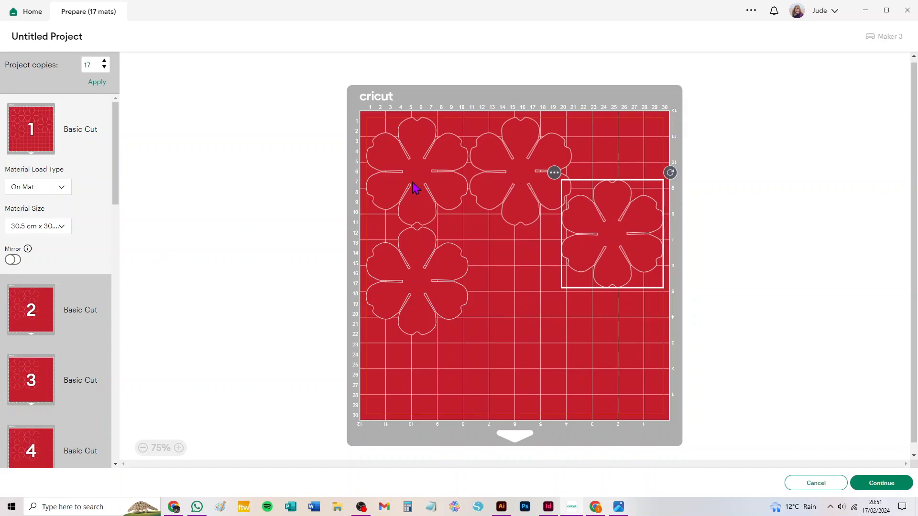
{"action": "left_click_drag", "start_coordinate": [413, 284], "coordinate": [380, 403]}
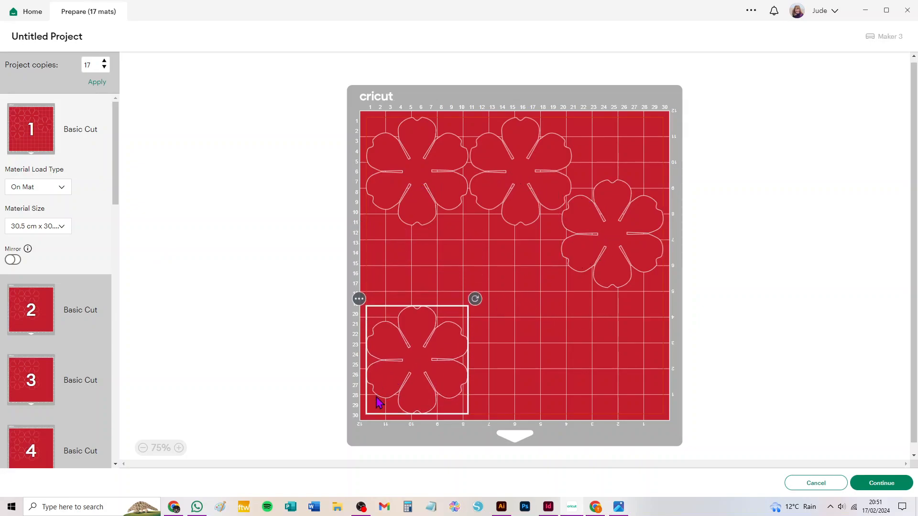
{"action": "left_click", "coordinate": [417, 200]}
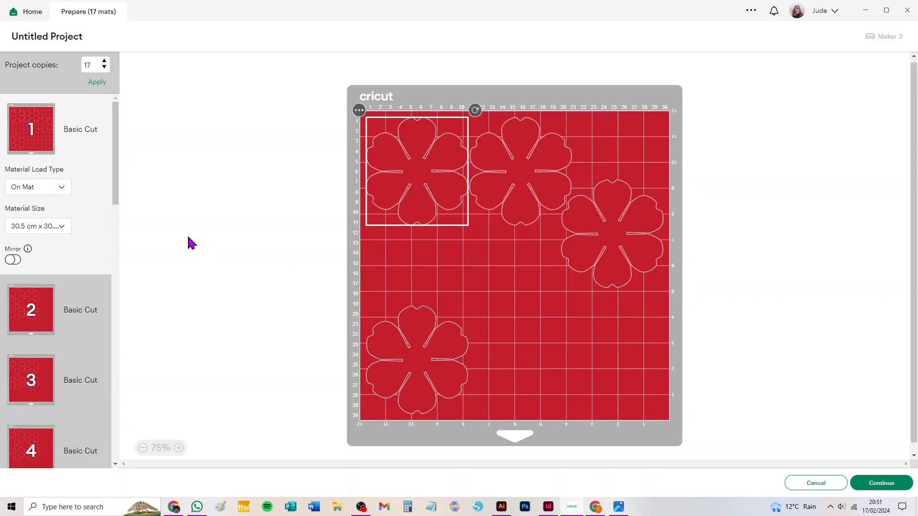
Step: Move the upper-left petal shape from mat 2 to mat 3
{"action": "left_click", "coordinate": [30, 309]}
{"action": "left_click", "coordinate": [359, 110]}
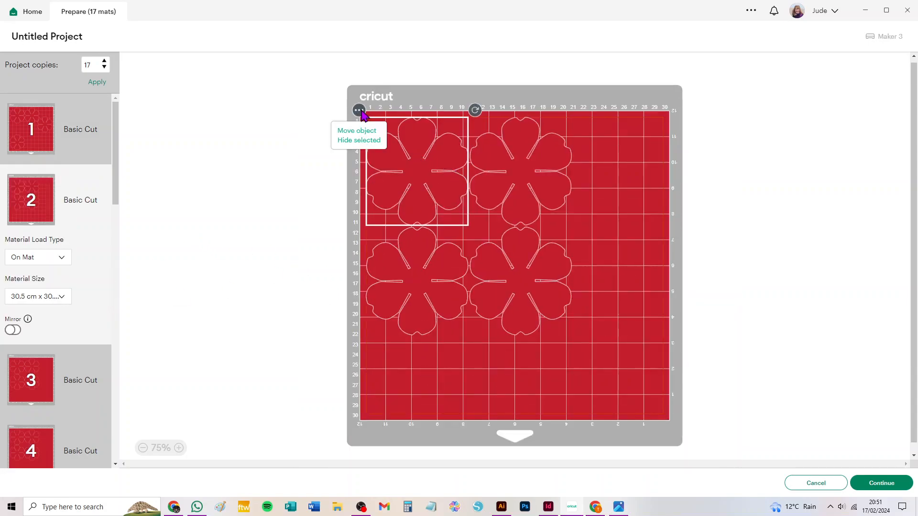
{"action": "left_click", "coordinate": [347, 138]}
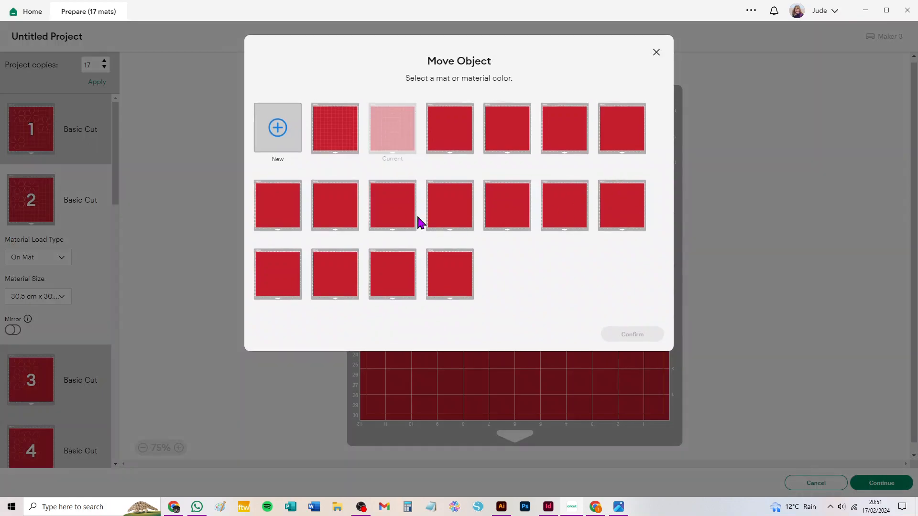
{"action": "left_click", "coordinate": [454, 129]}
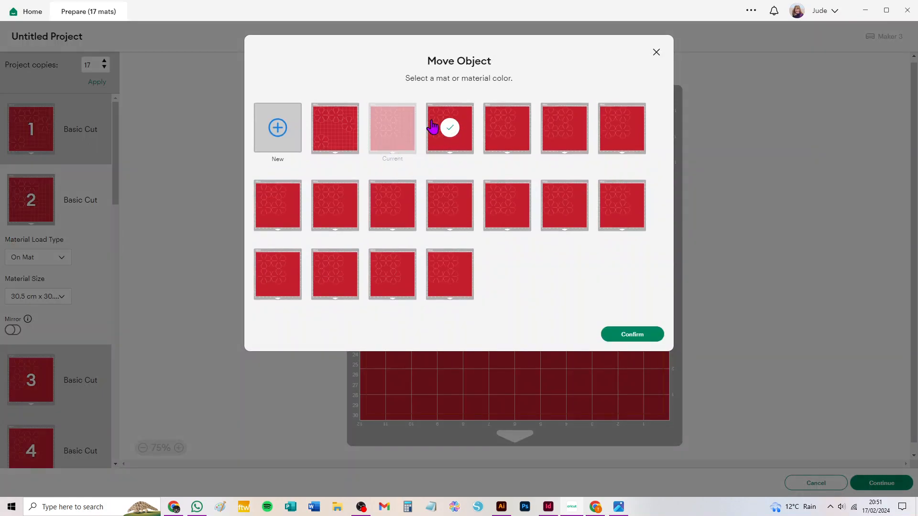
{"action": "left_click", "coordinate": [623, 336]}
{"action": "left_click", "coordinate": [523, 167]}
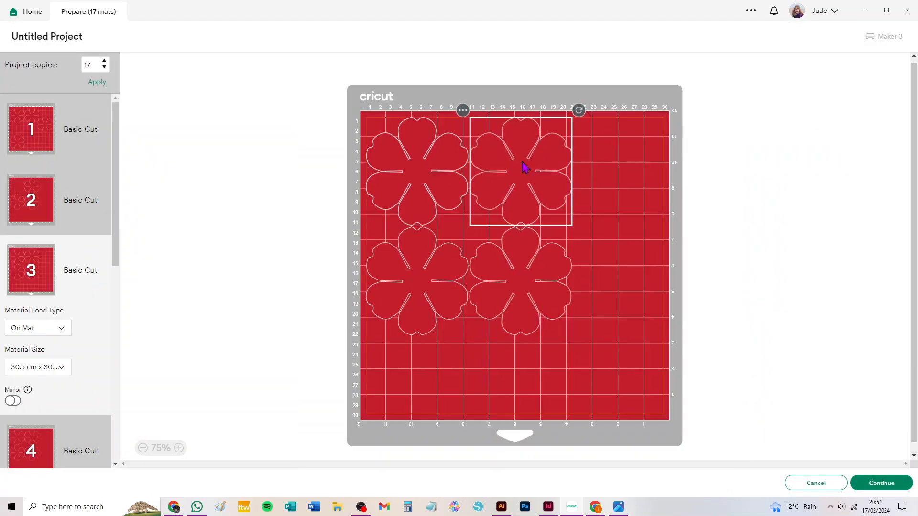
Step: Shift mat 2's upper petal into that mat's upper-left corner and move it onto mat 1
{"action": "left_click", "coordinate": [75, 187]}
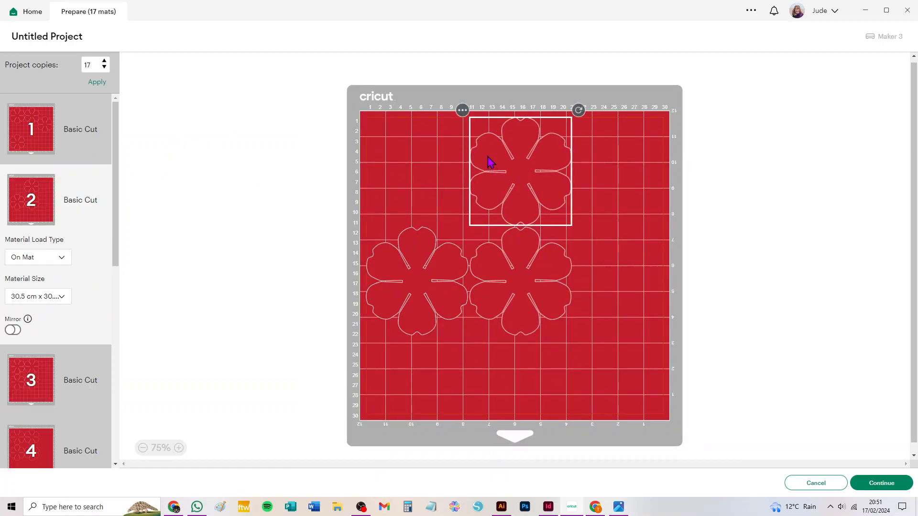
{"action": "left_click_drag", "start_coordinate": [520, 162], "coordinate": [410, 169]}
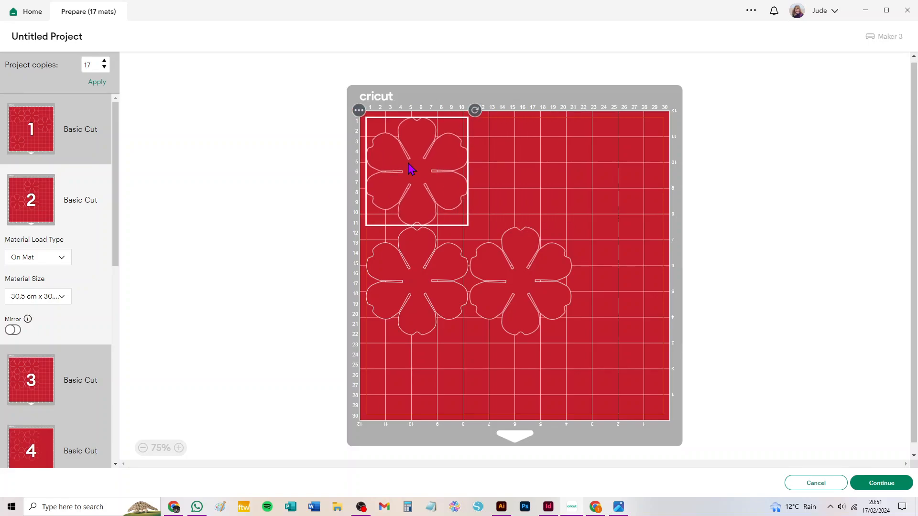
{"action": "left_click", "coordinate": [360, 111]}
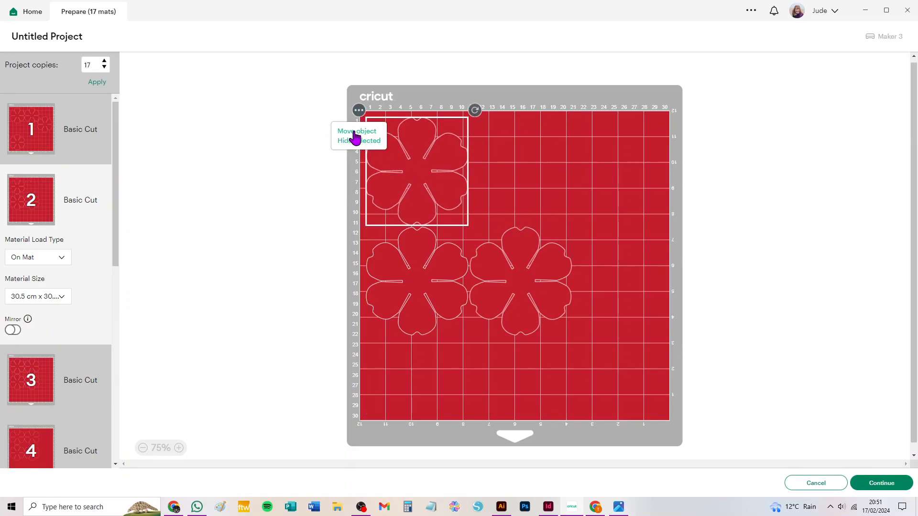
{"action": "left_click", "coordinate": [349, 136]}
{"action": "left_click", "coordinate": [331, 138]}
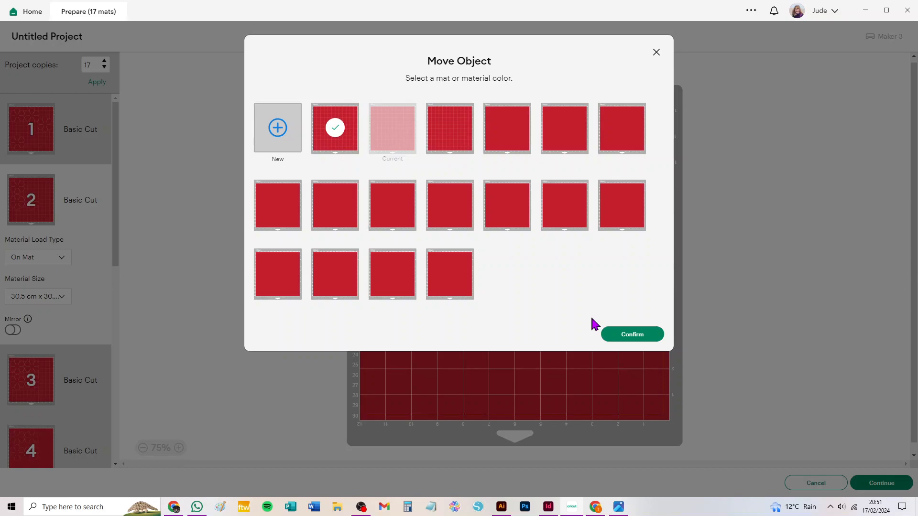
{"action": "left_click", "coordinate": [630, 337]}
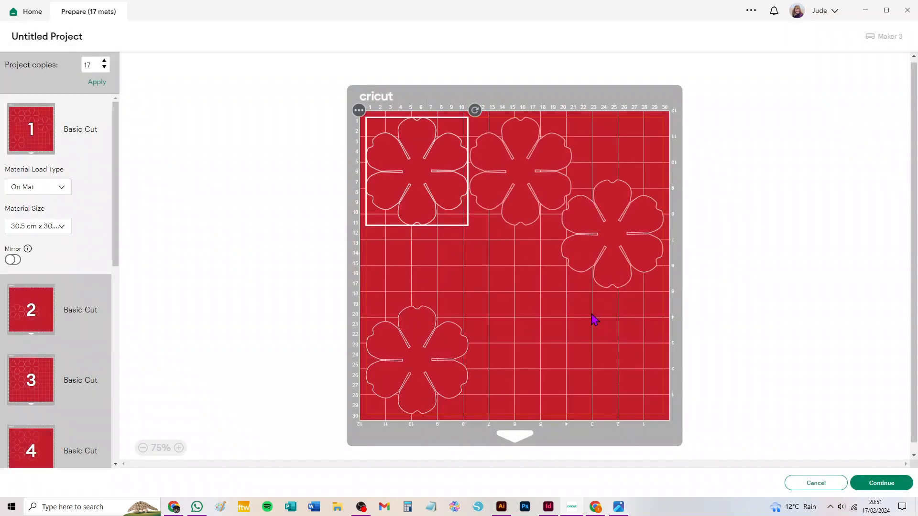
Step: Place mat 1's added petal between the two left-hand petals, and nudge the top middle petal right and the right-edge petal down
{"action": "left_click_drag", "start_coordinate": [420, 150], "coordinate": [469, 242]}
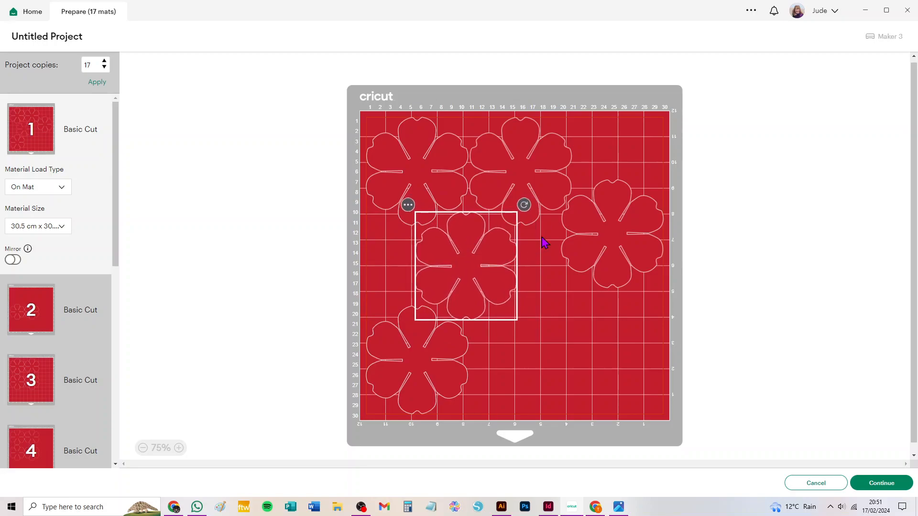
{"action": "left_click_drag", "start_coordinate": [531, 171], "coordinate": [536, 170]}
{"action": "left_click_drag", "start_coordinate": [640, 228], "coordinate": [642, 236]}
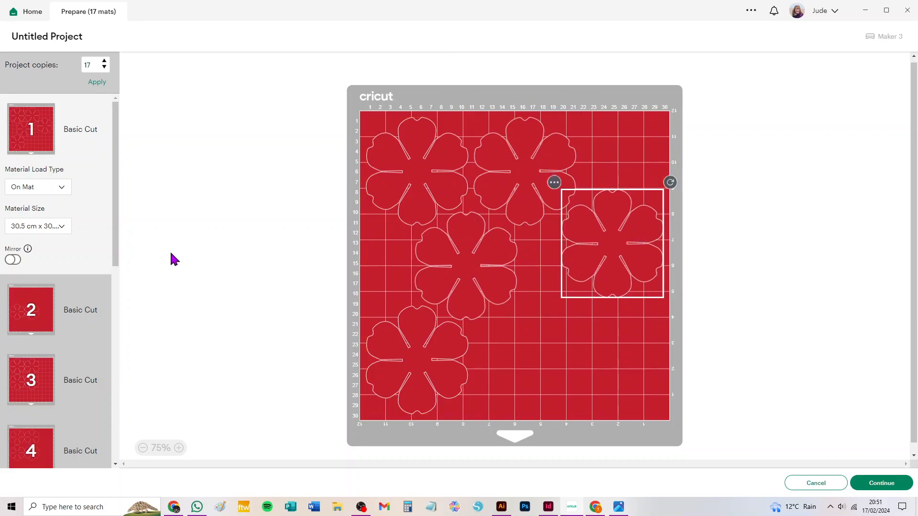
Step: Move the lower-left petal from mat 2 onto mat 1 and place it in mat 1's lower-right corner
{"action": "left_click", "coordinate": [30, 308]}
{"action": "left_click", "coordinate": [359, 220]}
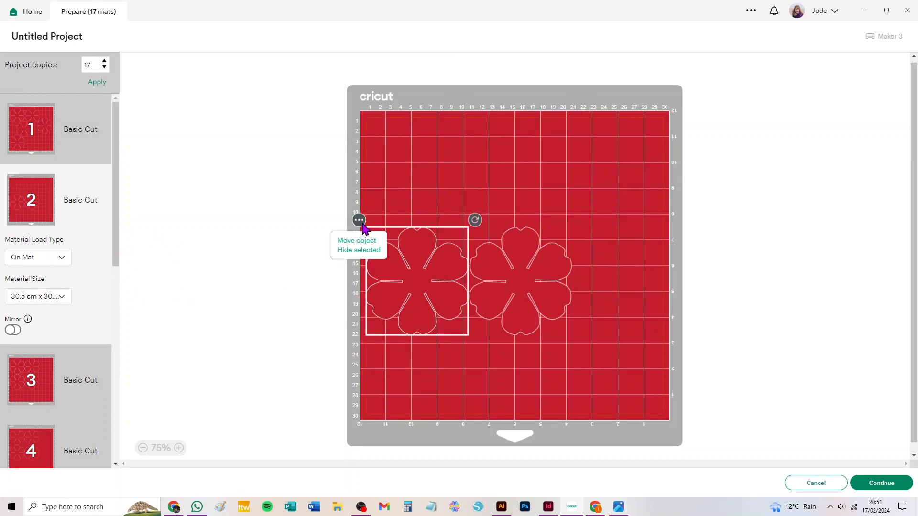
{"action": "left_click", "coordinate": [358, 243]}
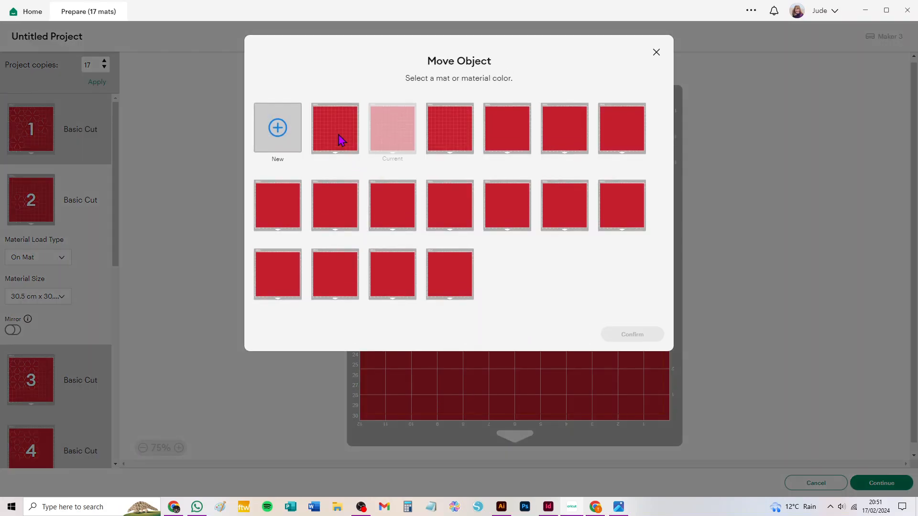
{"action": "left_click", "coordinate": [353, 146]}
{"action": "left_click", "coordinate": [636, 337]}
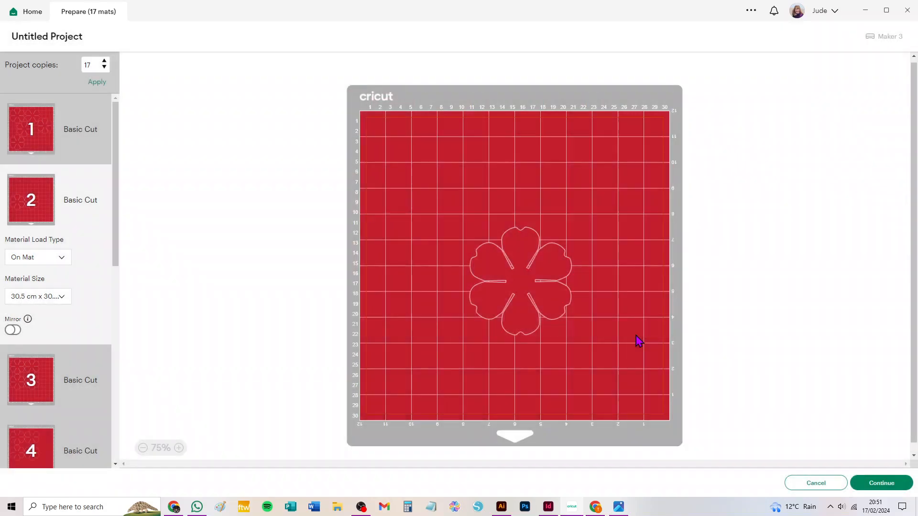
{"action": "left_click_drag", "start_coordinate": [430, 180], "coordinate": [404, 133]}
{"action": "left_click_drag", "start_coordinate": [420, 286], "coordinate": [641, 384]}
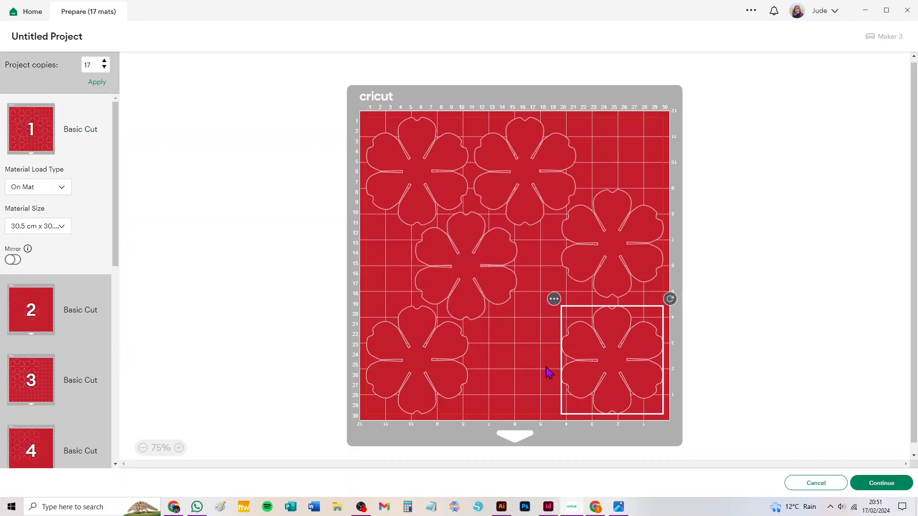
Step: Shift mat 1's central petal down and right between the lower corner petals, and nudge the top middle petal slightly
{"action": "left_click", "coordinate": [426, 346]}
{"action": "left_click_drag", "start_coordinate": [473, 270], "coordinate": [518, 296]}
{"action": "left_click_drag", "start_coordinate": [513, 171], "coordinate": [511, 173]}
{"action": "left_click", "coordinate": [512, 173]}
{"action": "left_click", "coordinate": [512, 174]}
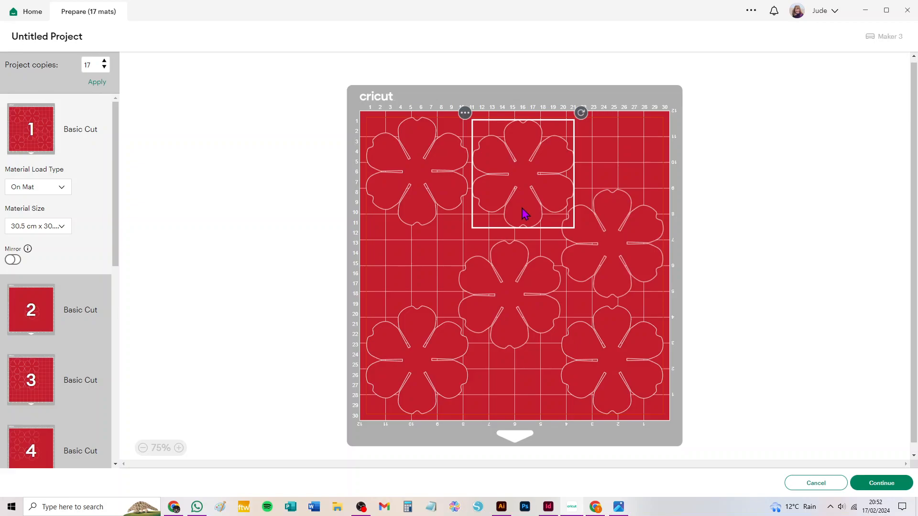
Step: Look through the remaining mats, and cancel the cut preparation to return to the canvas
{"action": "scroll", "coordinate": [58, 276], "scroll_direction": "down", "scroll_amount": 10}
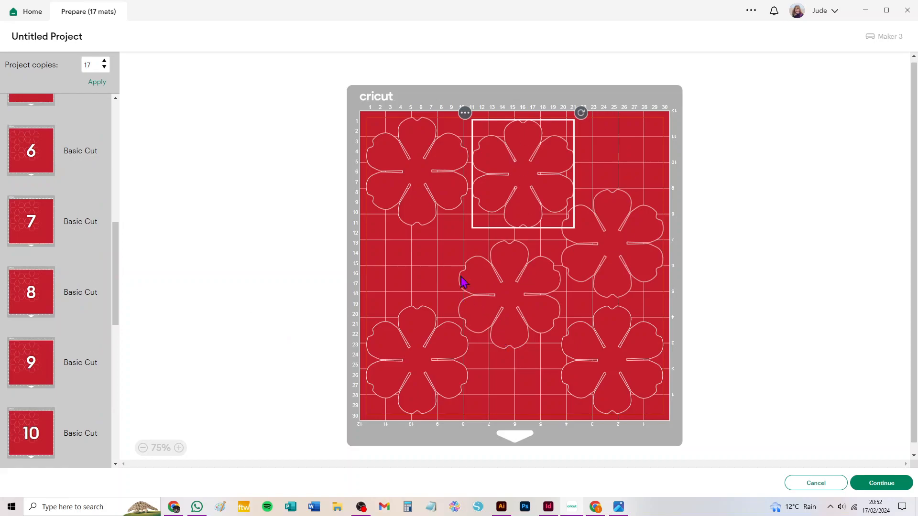
{"action": "scroll", "coordinate": [61, 211], "scroll_direction": "up", "scroll_amount": 10}
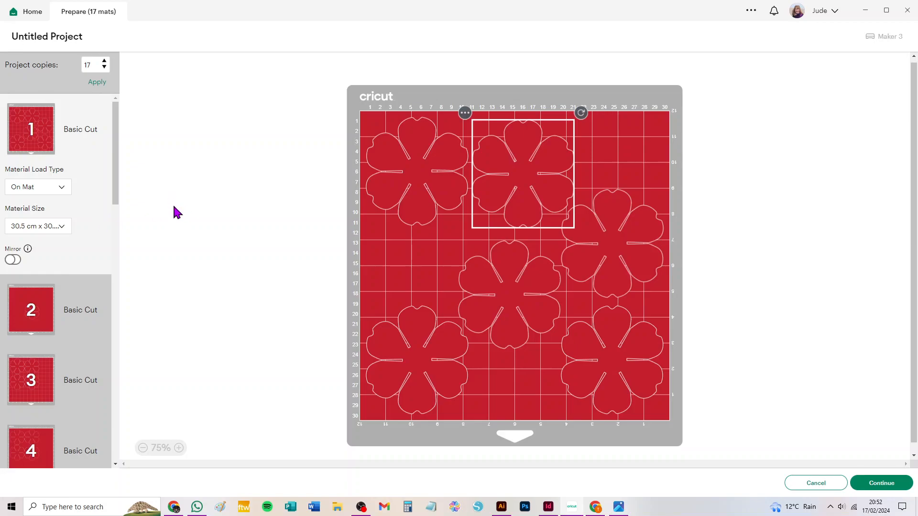
{"action": "left_click", "coordinate": [818, 485]}
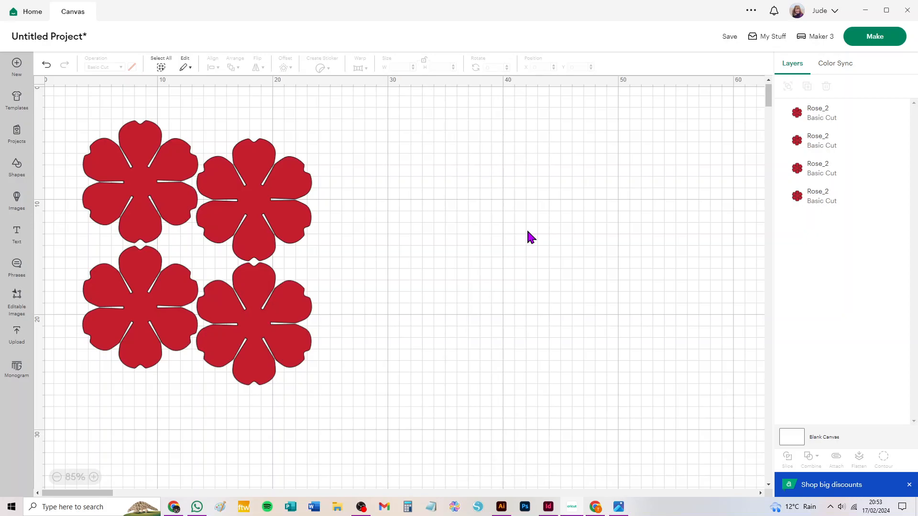
{"action": "left_click", "coordinate": [361, 507]}
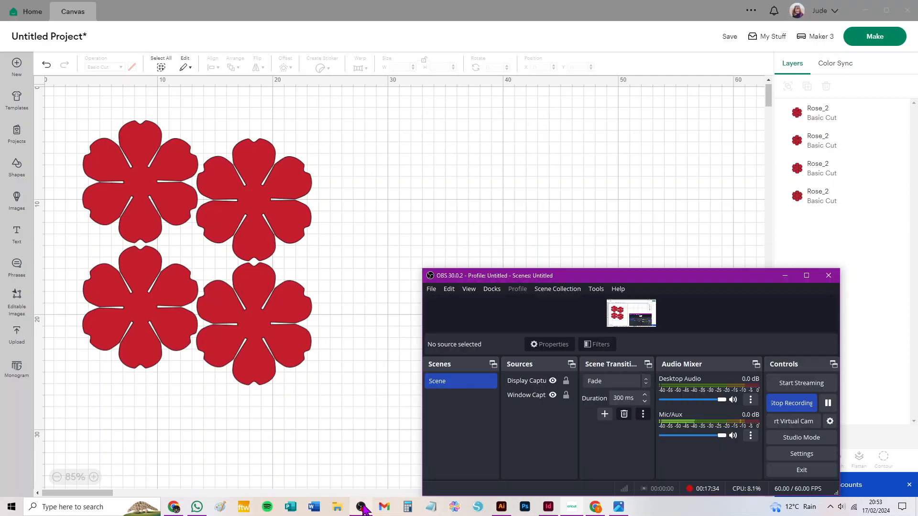